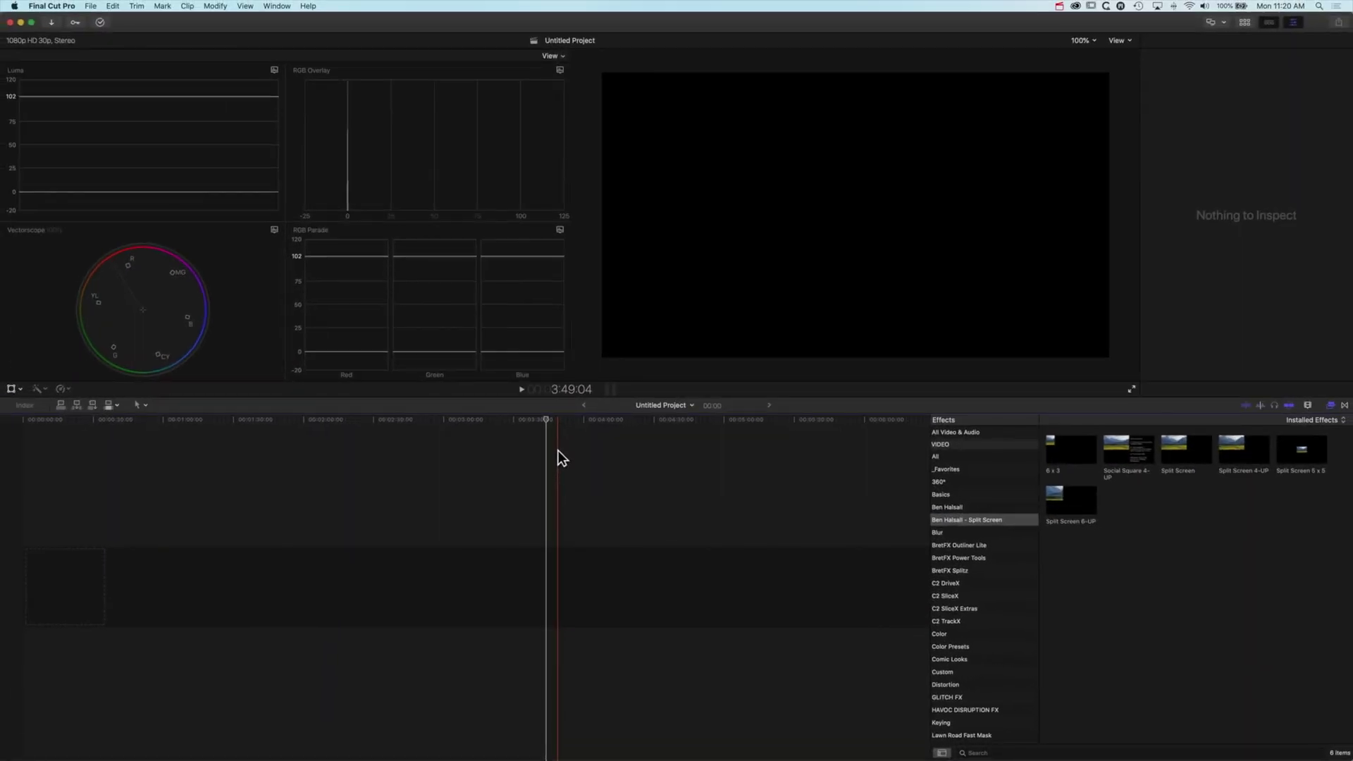
- Switch Final Cut Pro to the Default workspace showing library browser, viewer and timeline
left_click(282, 9)
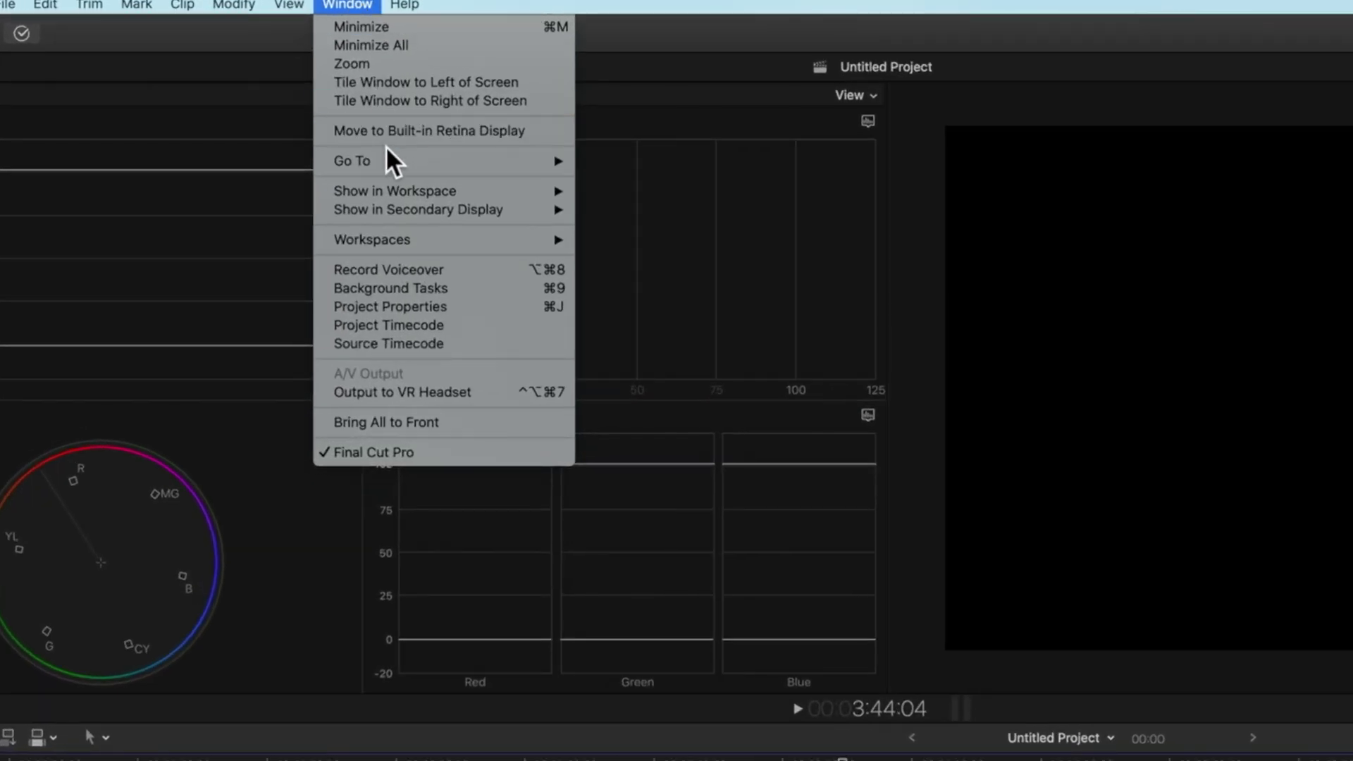
mouse_move(407, 242)
left_click(675, 239)
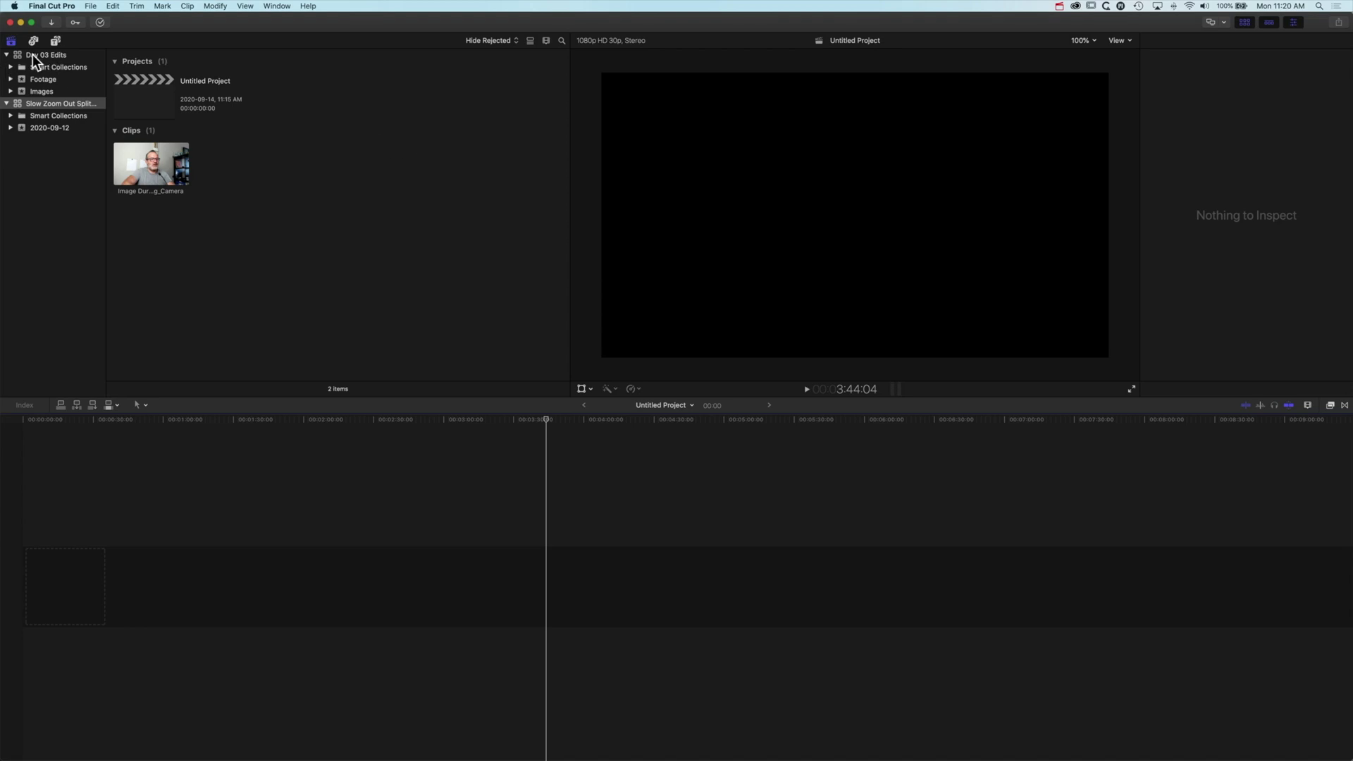
- Close the Day 03 Edits and Slow Zoom Out Split Screen libraries
left_click(36, 56)
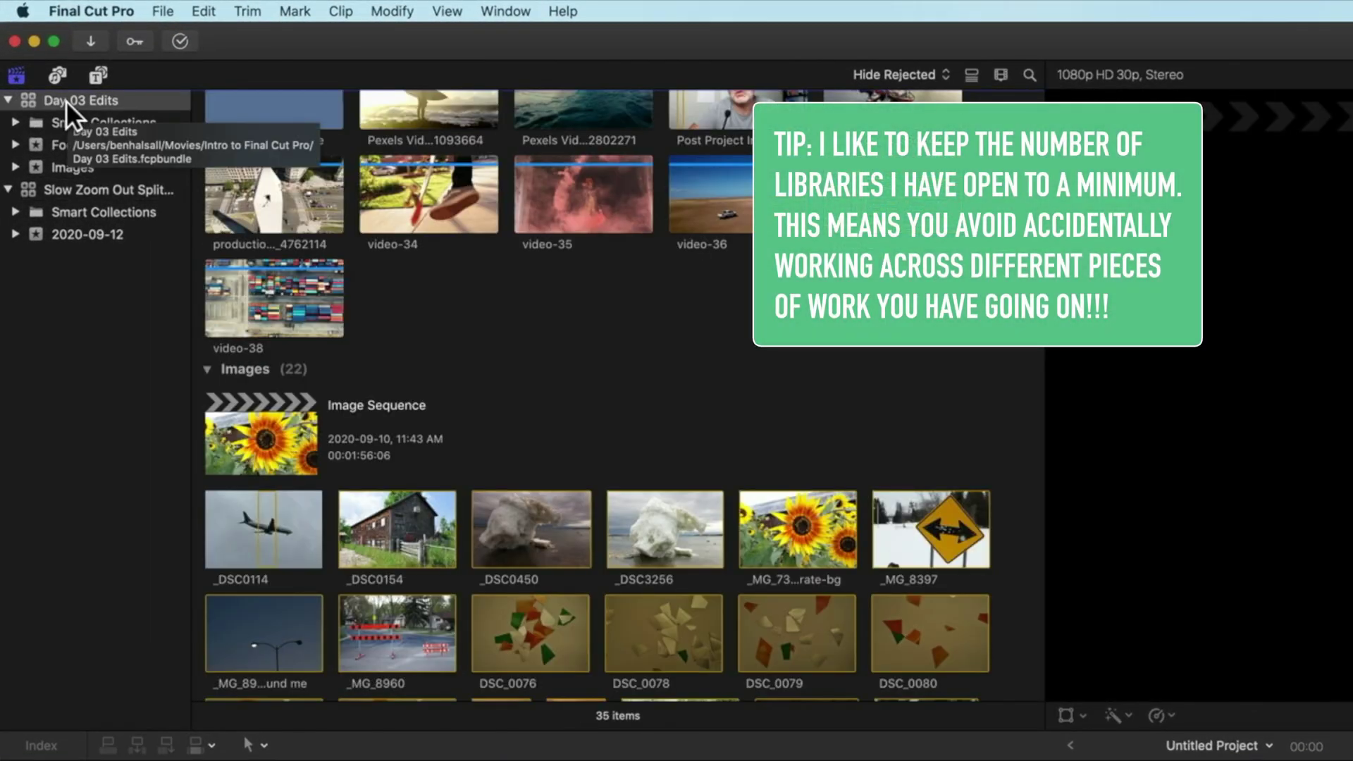
right_click(66, 100)
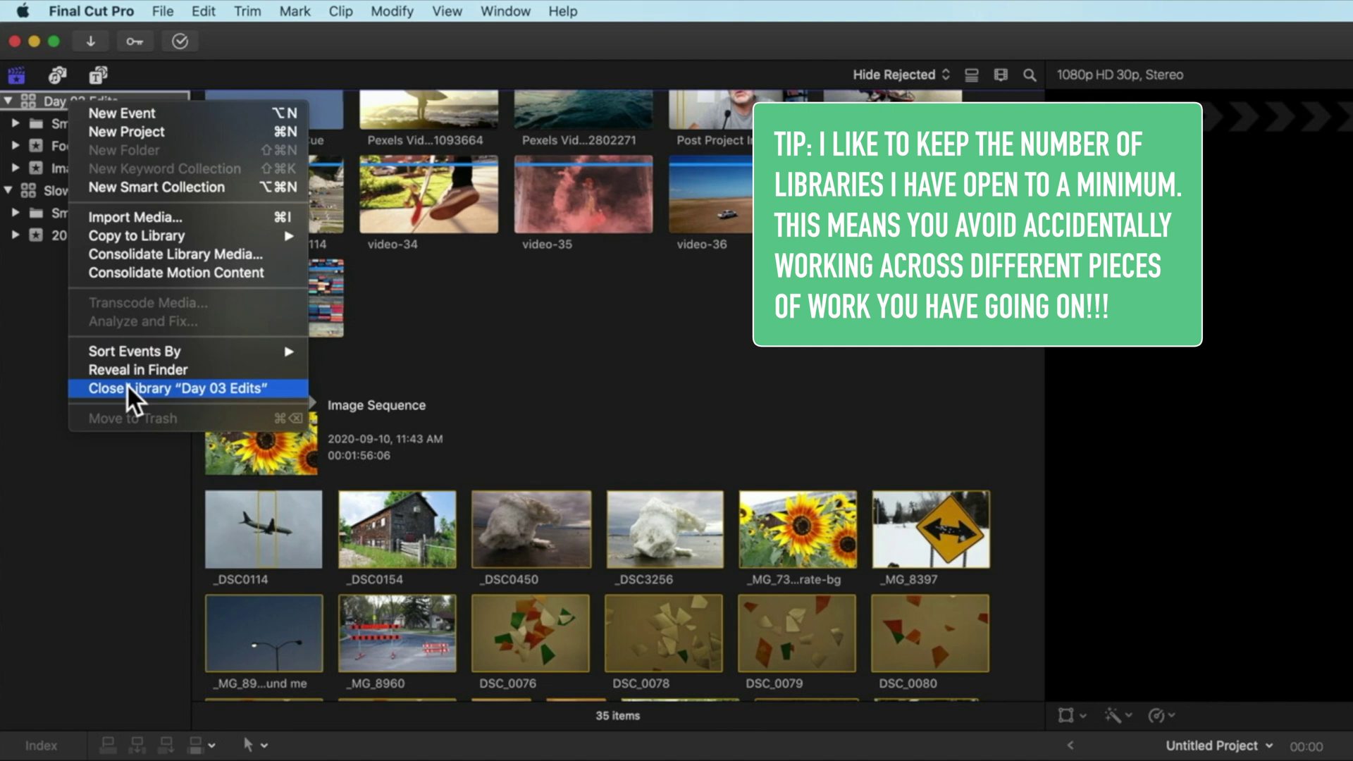
left_click(125, 387)
right_click(85, 99)
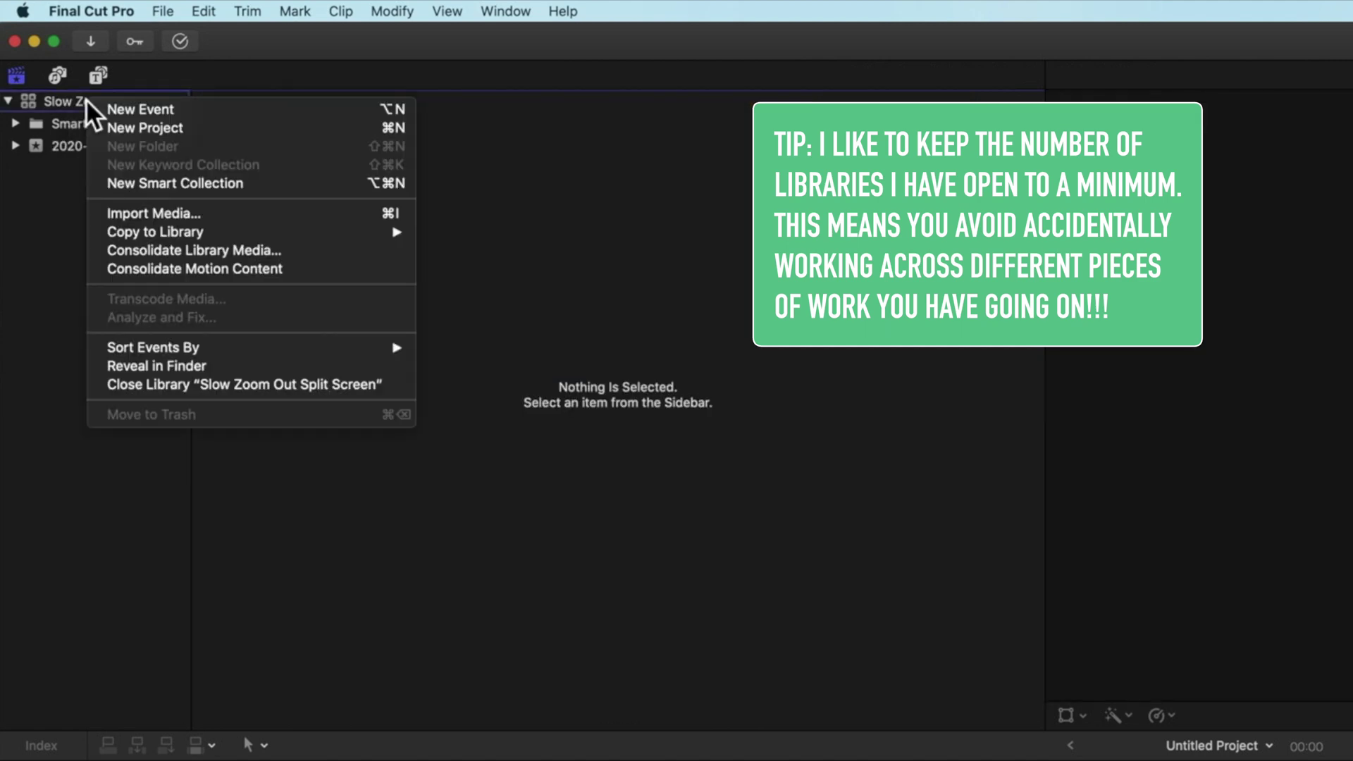
left_click(141, 386)
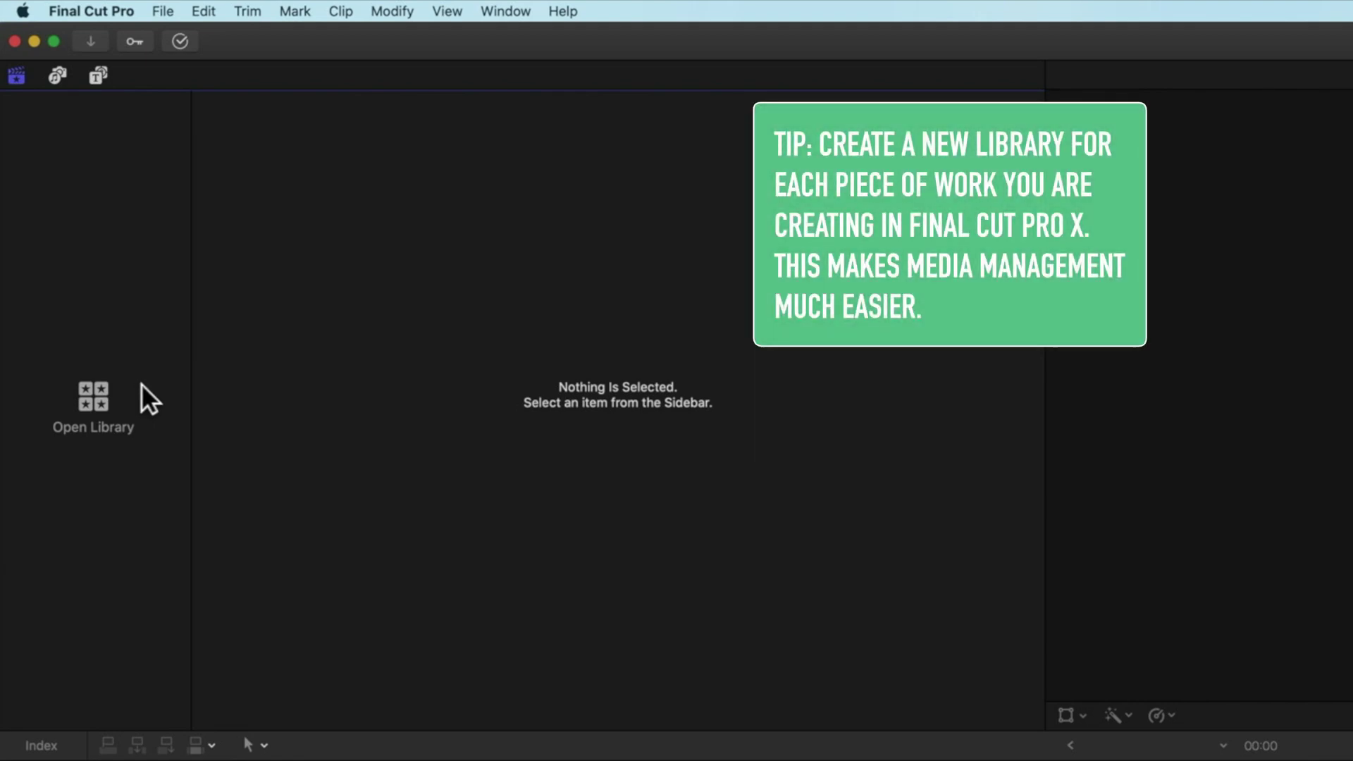
- Create and save a new library named 'News Ticker'
left_click(162, 9)
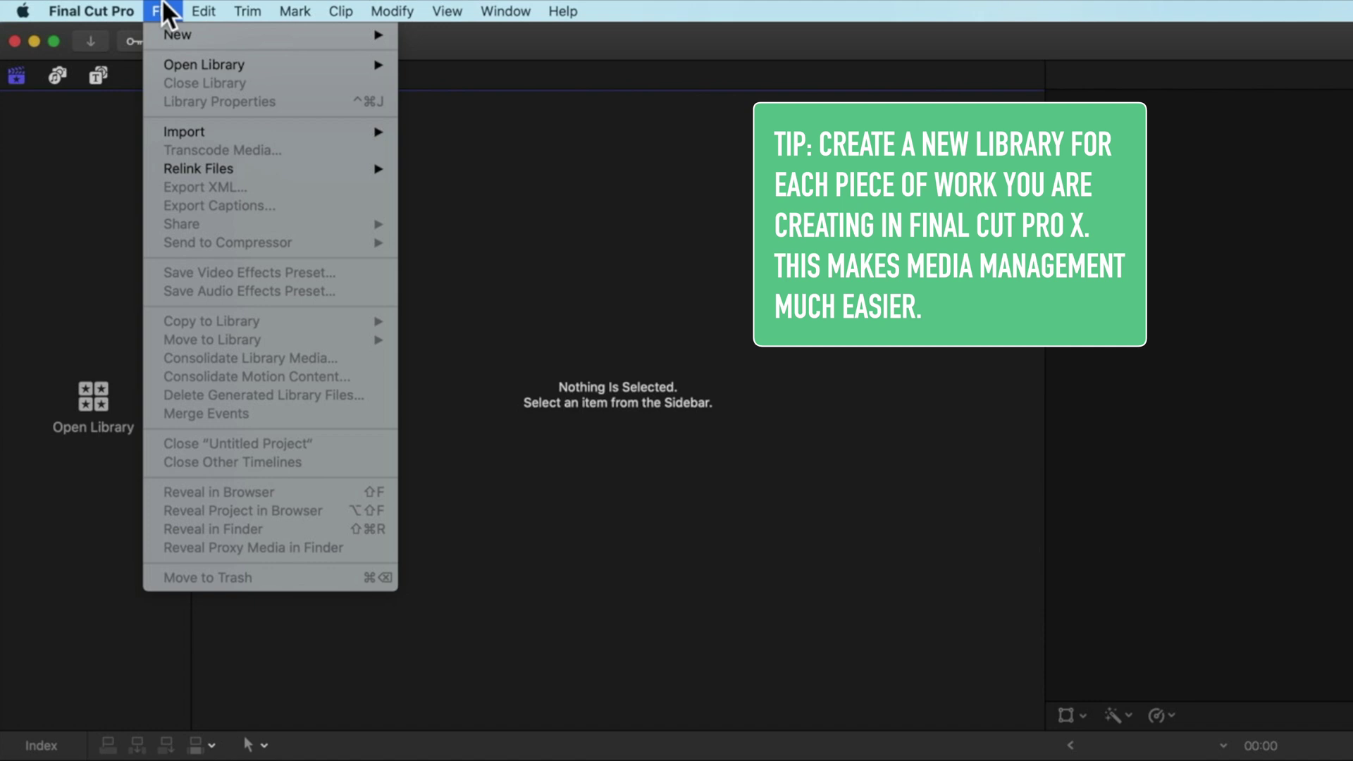
mouse_move(169, 34)
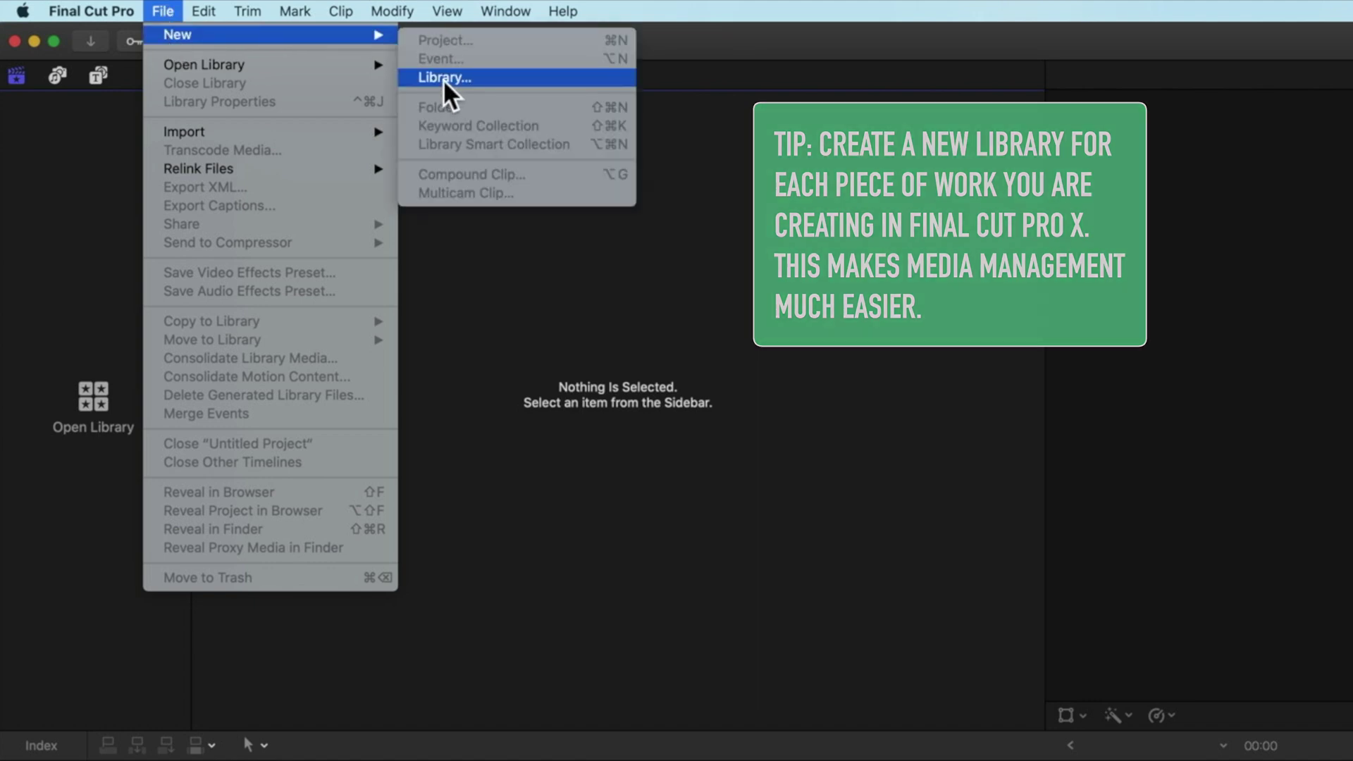
left_click(442, 78)
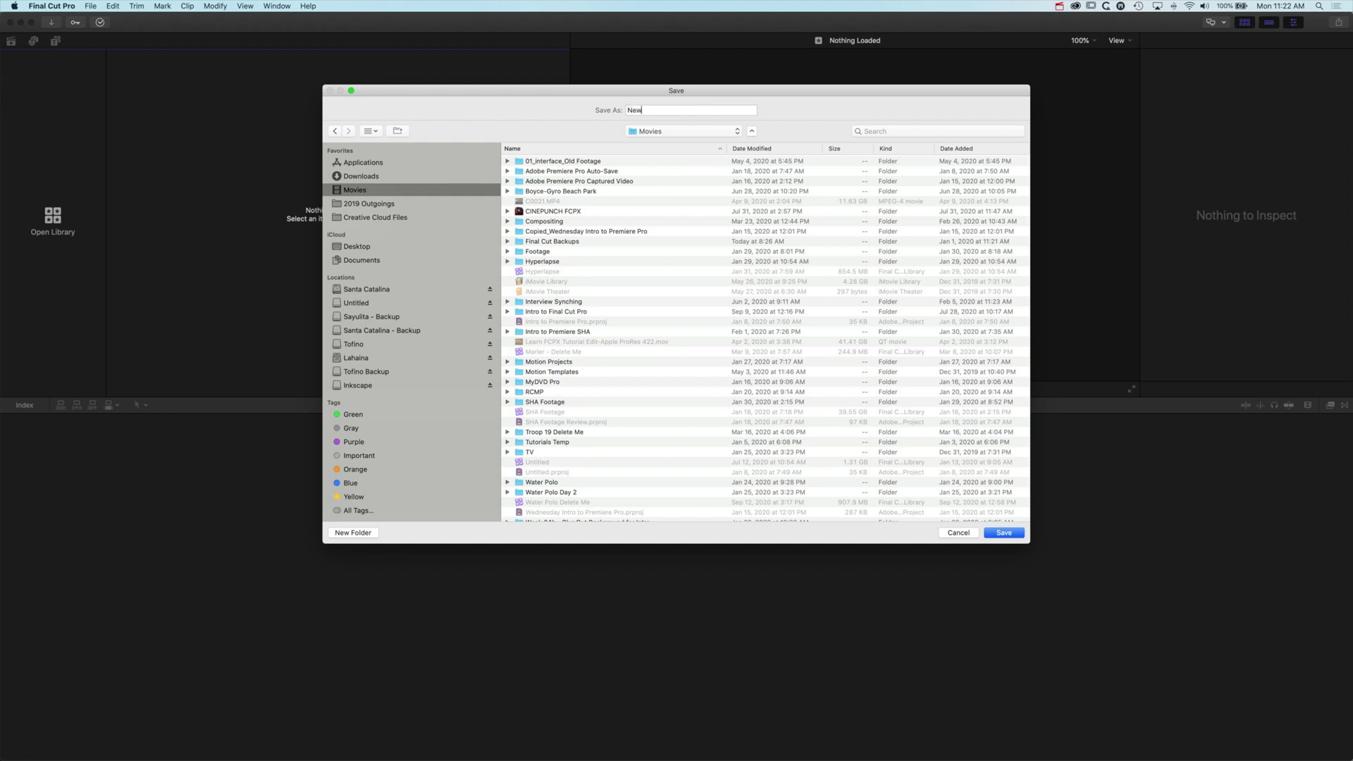
type("News Ticker")
key("Return")
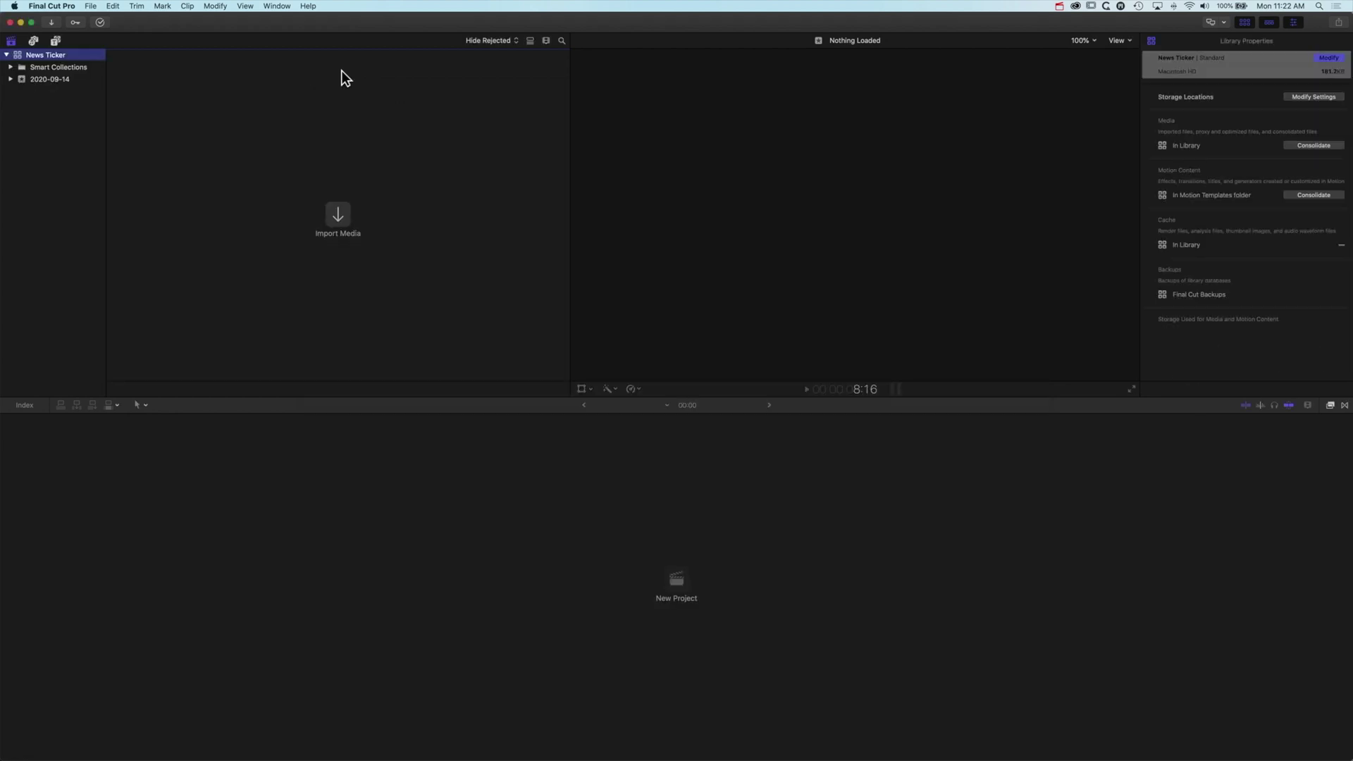
- Create the 'News Ticker Demo' project at 1080p HD, 30p
left_click(91, 5)
mouse_move(127, 19)
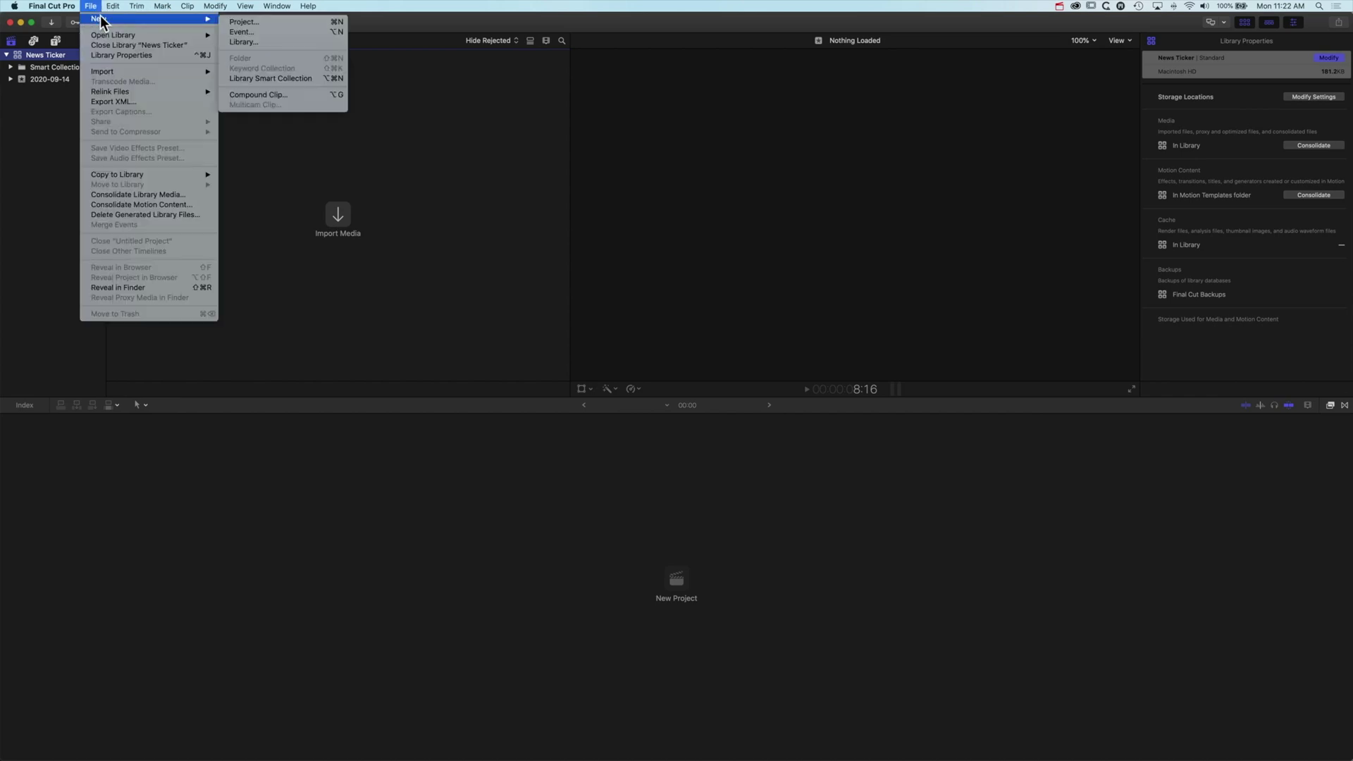
left_click(255, 24)
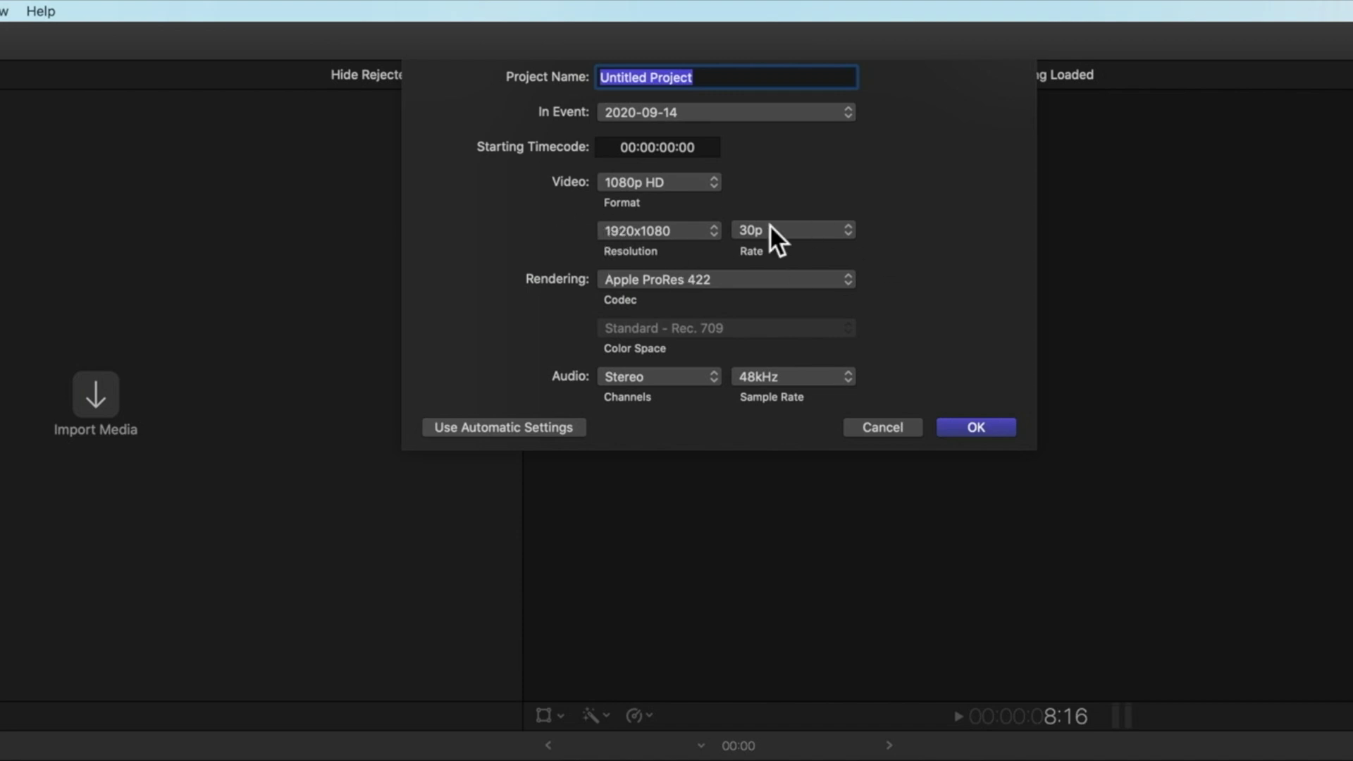
type("News Ticker")
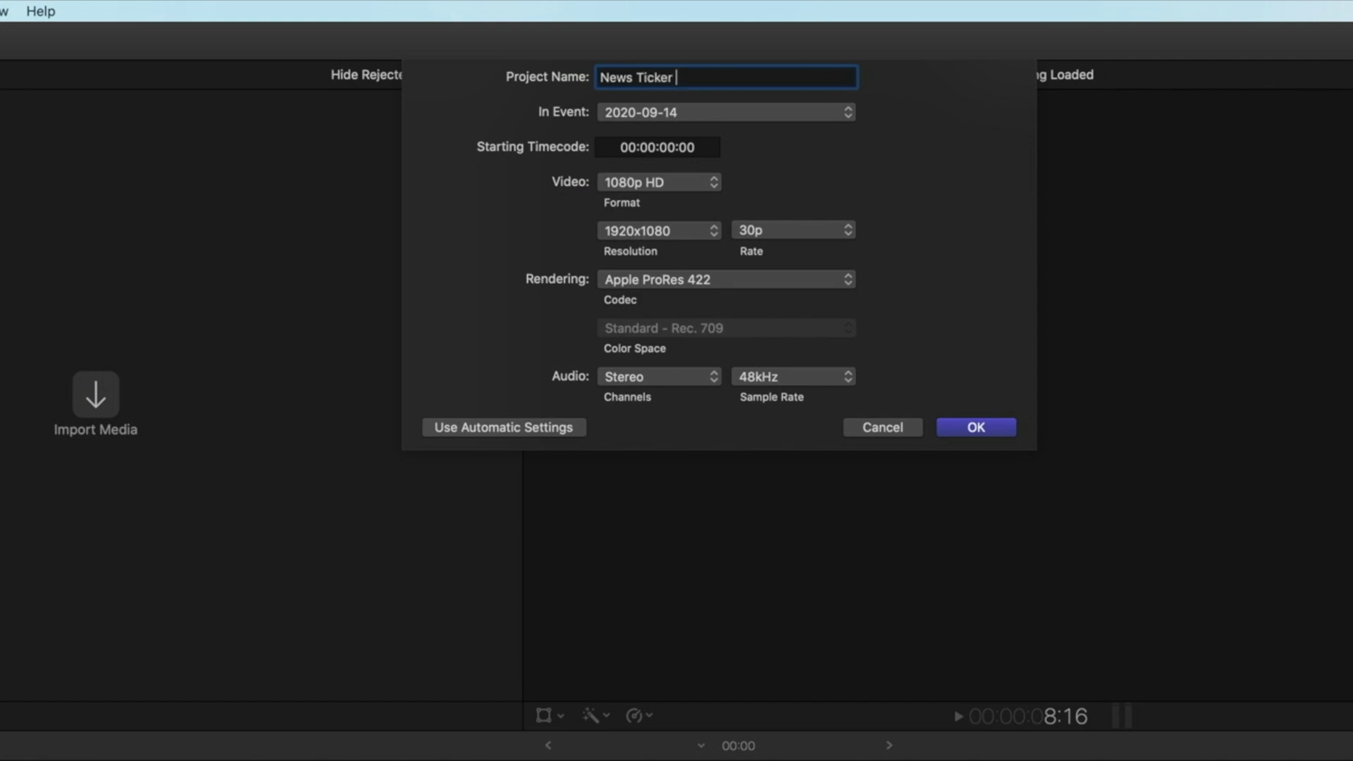
key("Return")
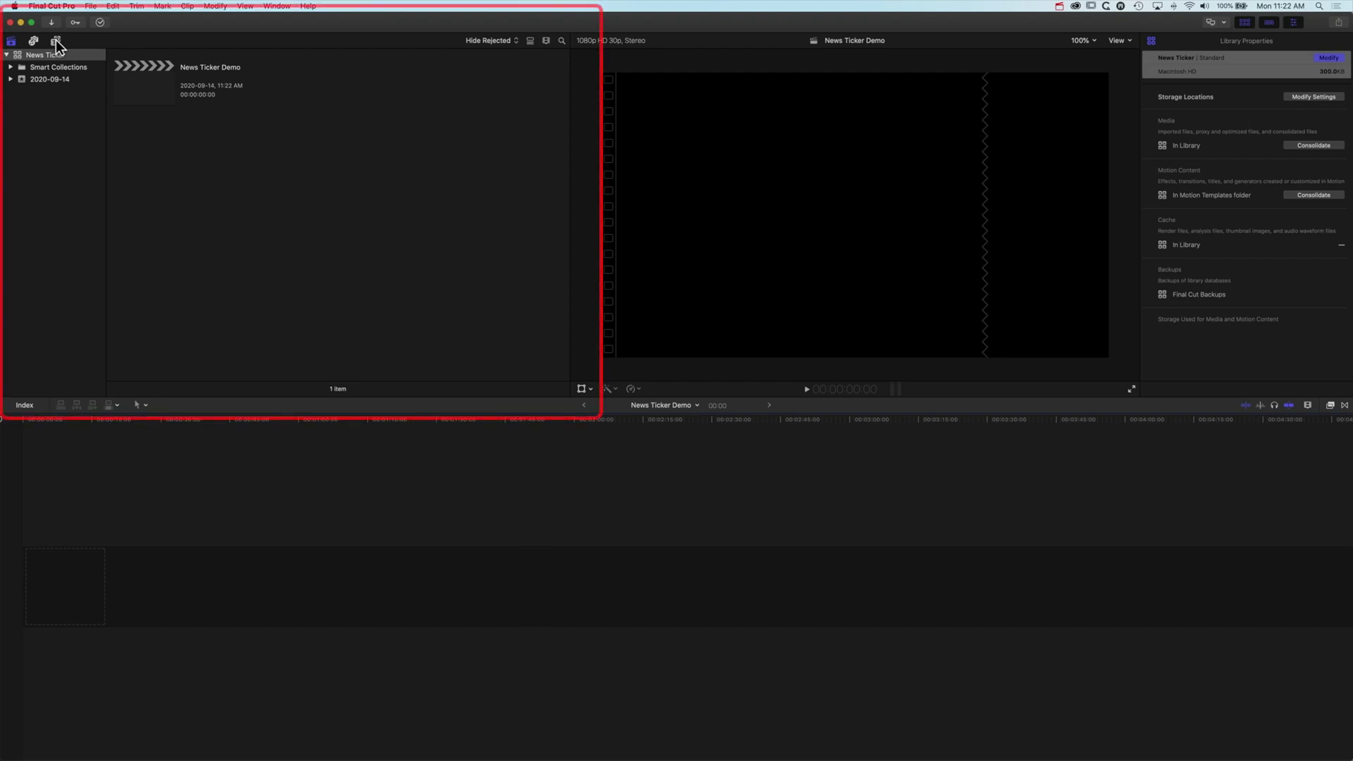
- Add the Build In/Out Ticker title at the timeline start and preview its scrolling
left_click(56, 40)
left_click(58, 173)
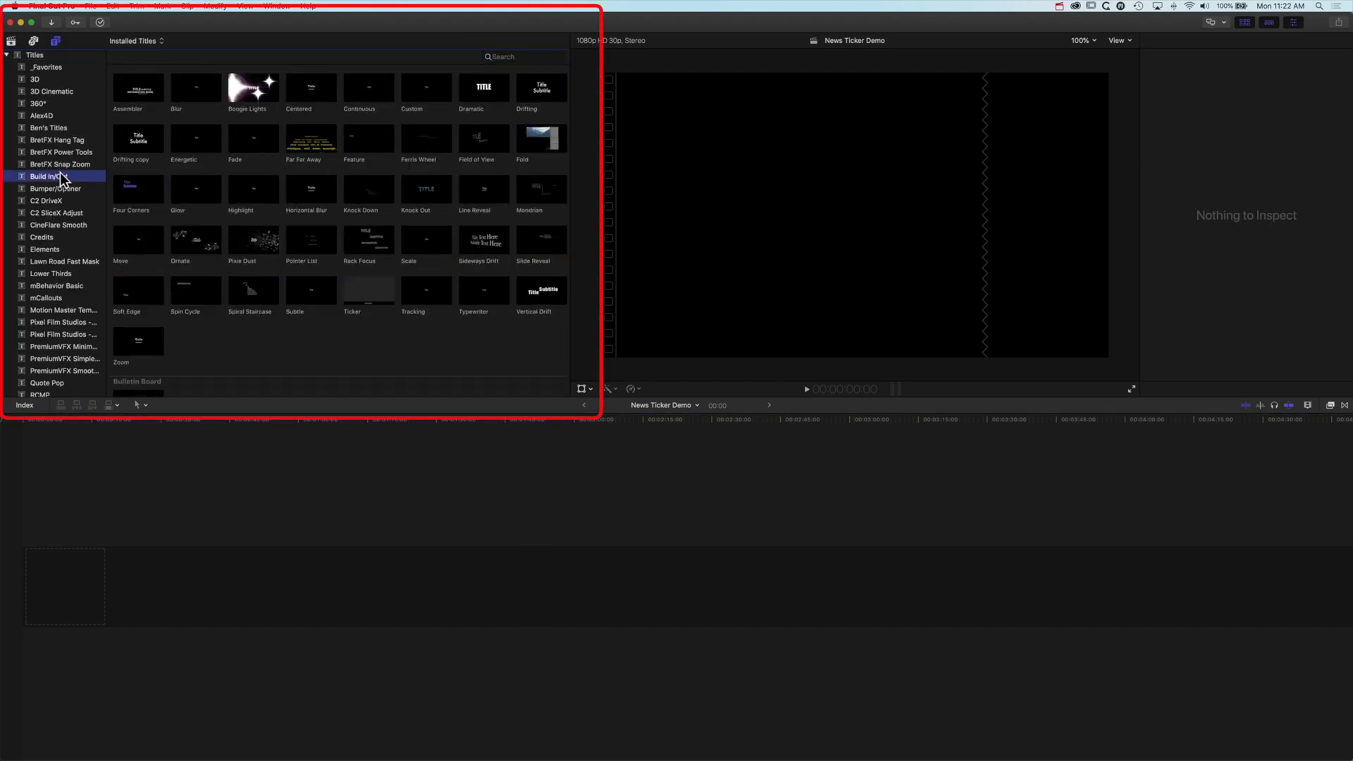
left_click(362, 292)
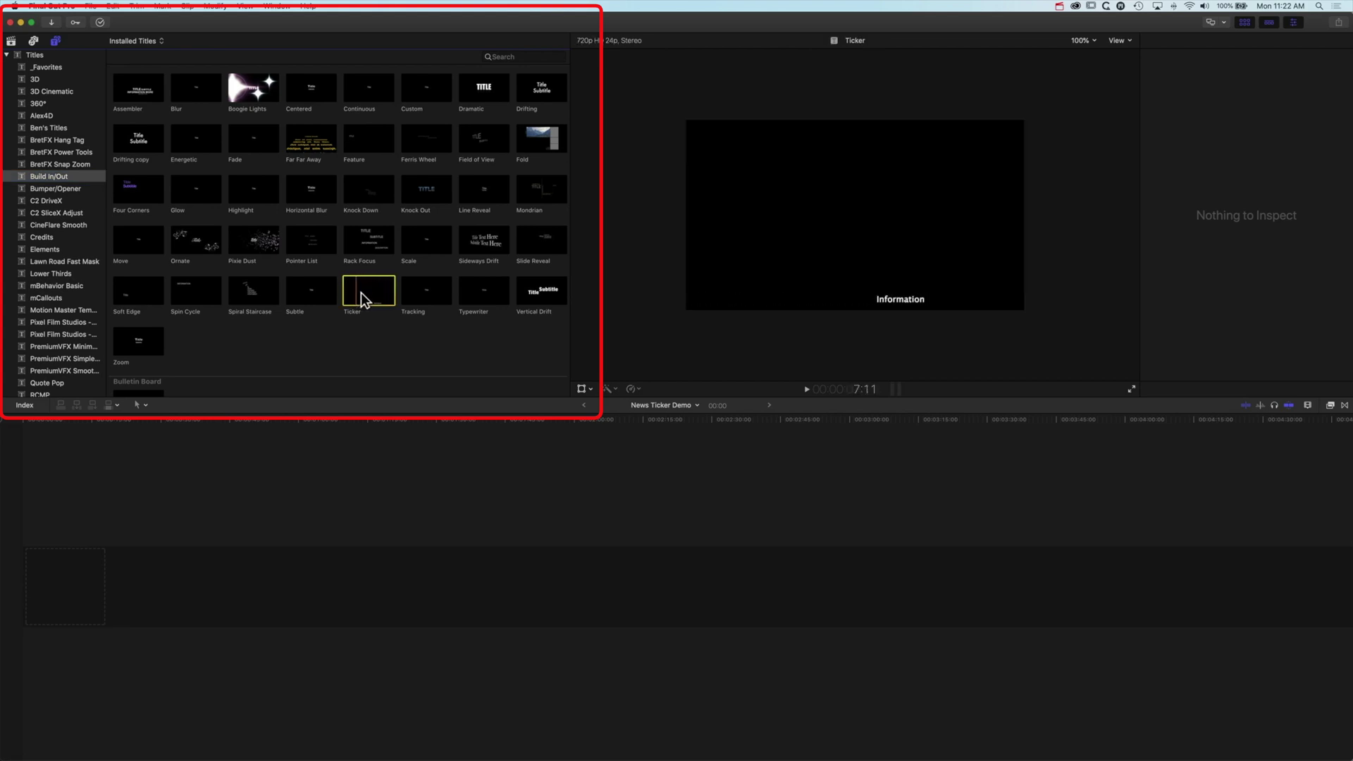
mouse_move(363, 290)
left_mouse_down()
mouse_move(107, 585)
mouse_move(50, 581)
left_mouse_up()
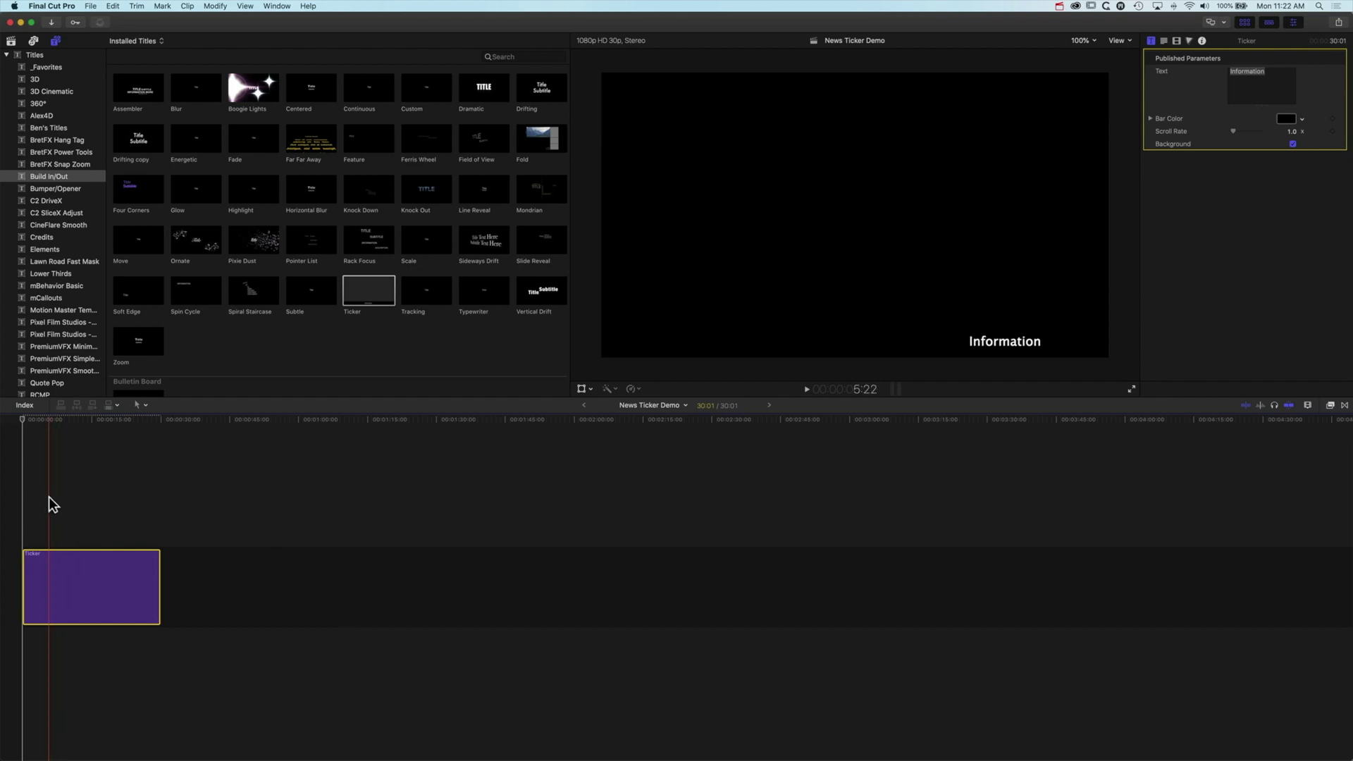
key("space")
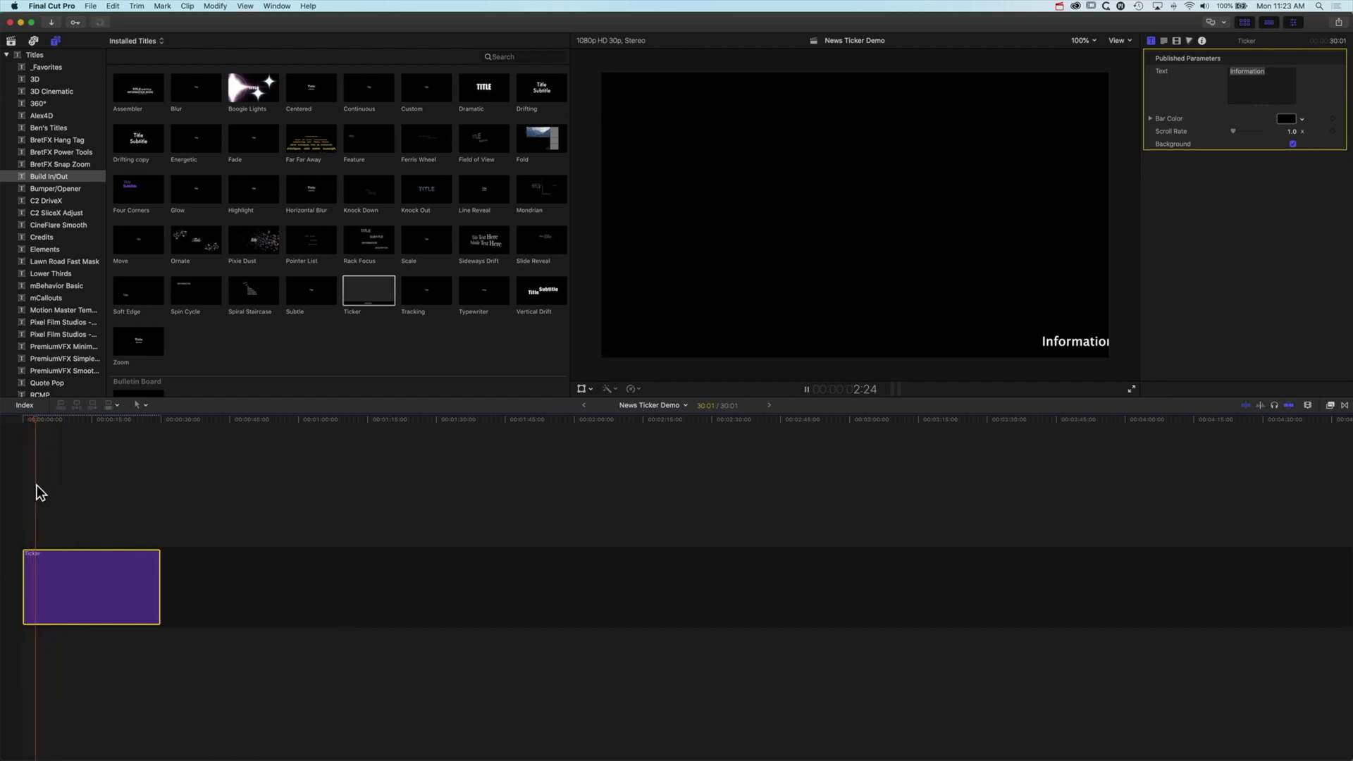
key("space")
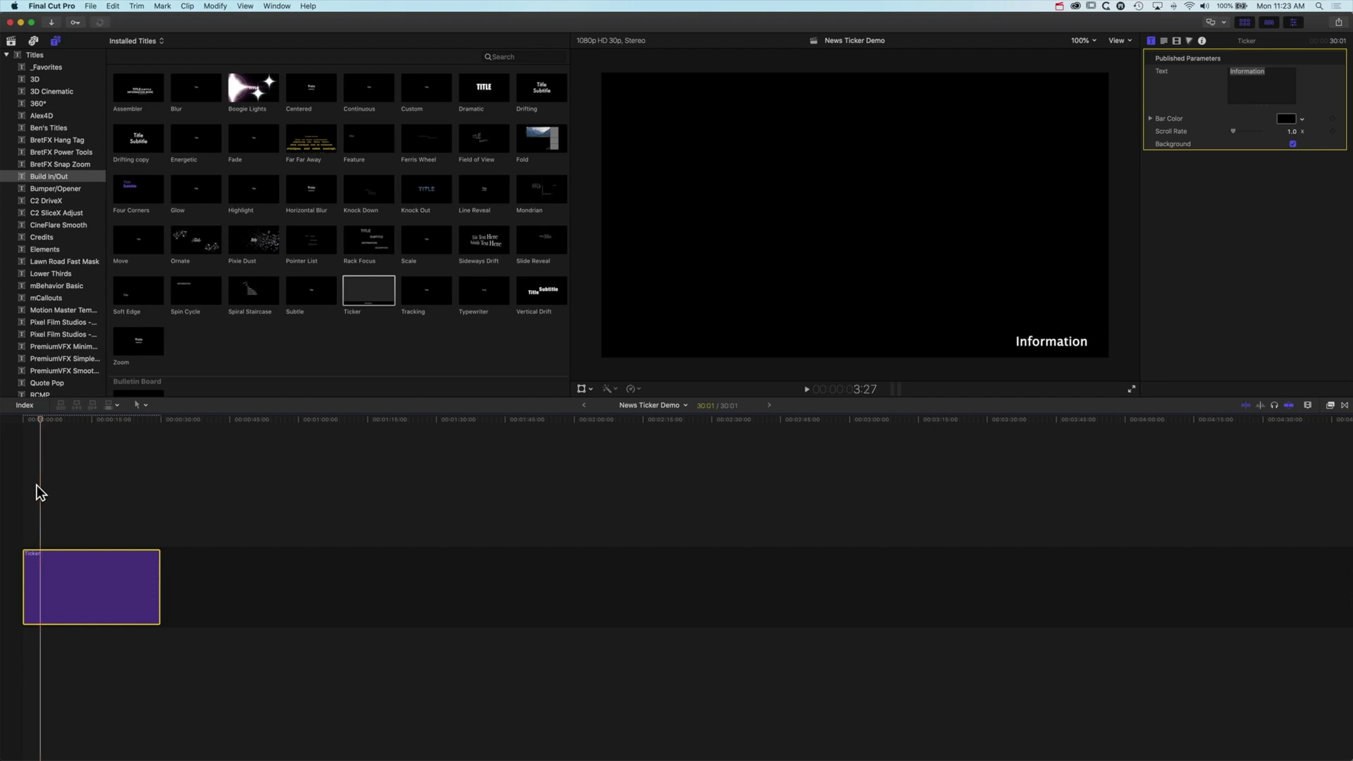
- Change the ticker's text to 'Edit the type here' in the Inspector
left_click(1264, 71)
type("Edit")
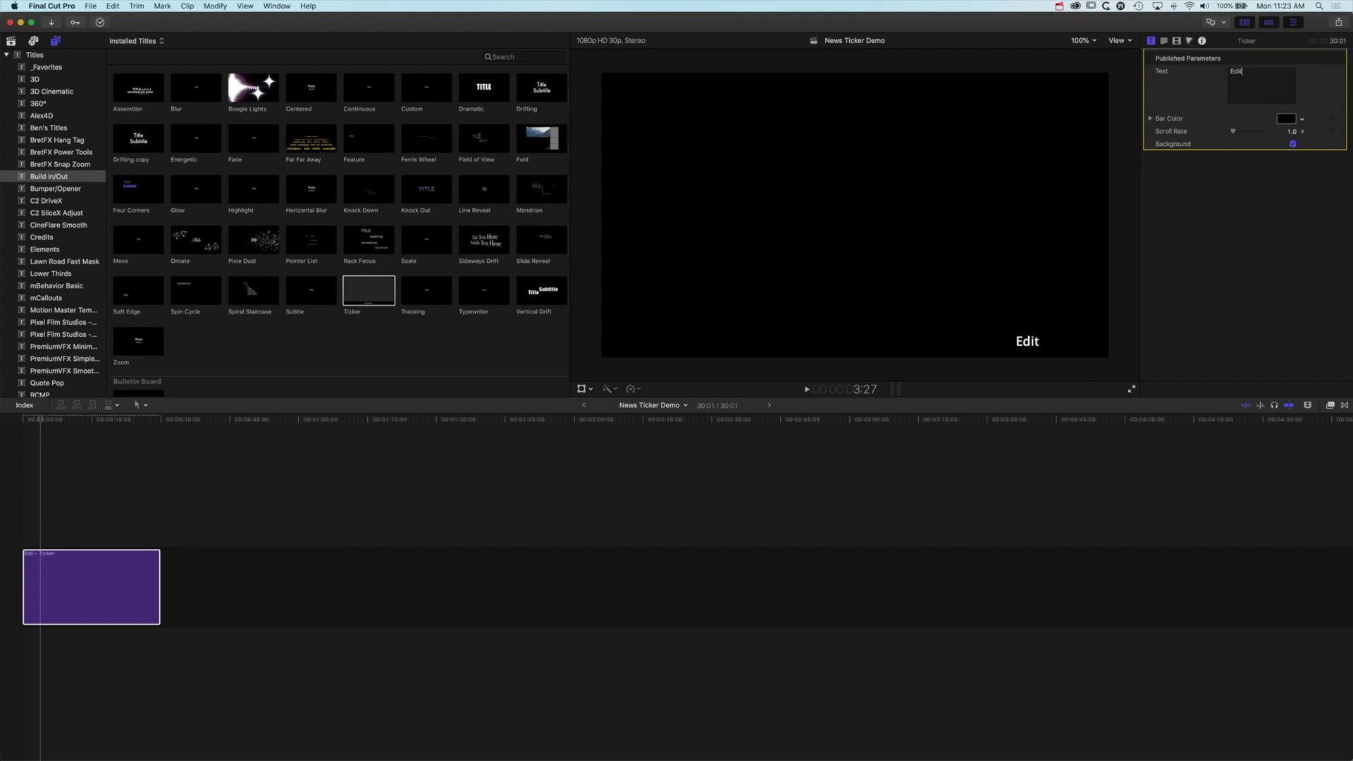
type(" the type here")
key("Tab")
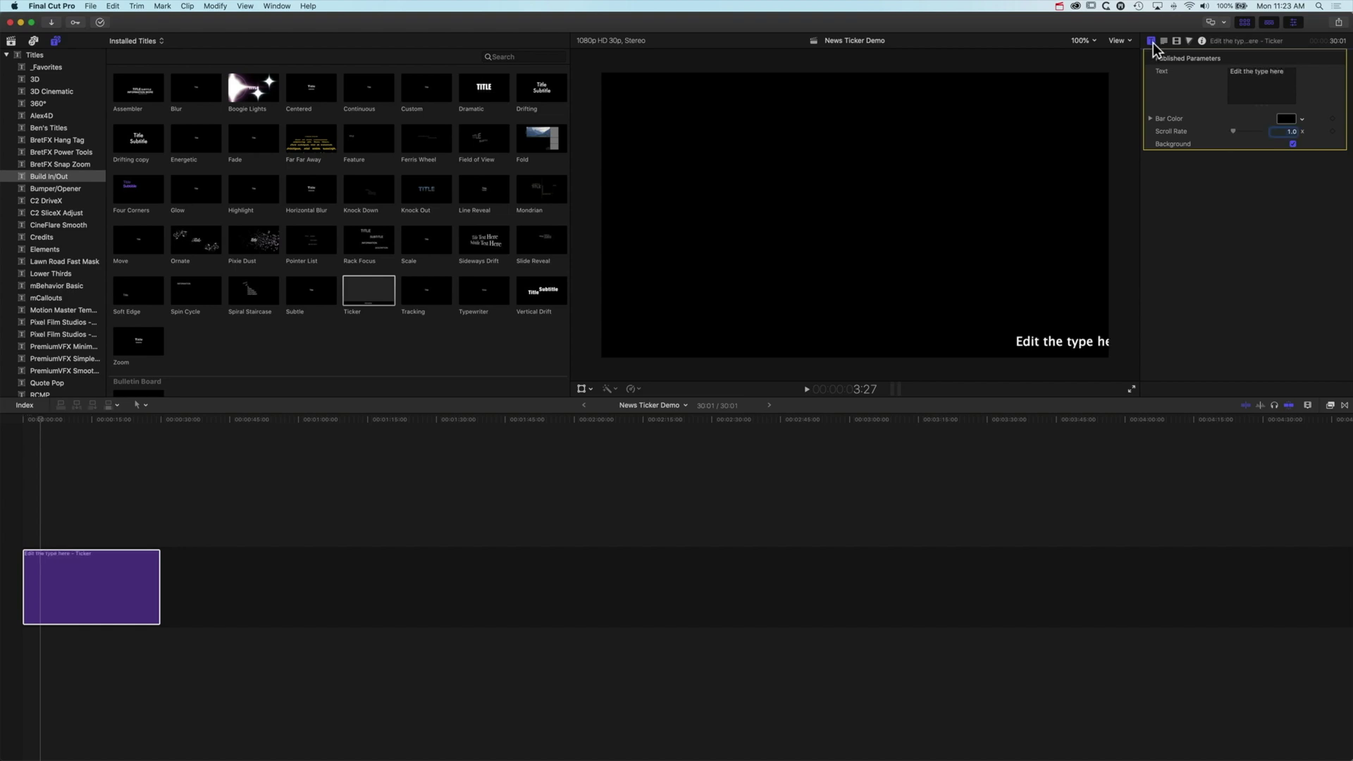
- Copy the first Lorem Ipsum paragraph from lipsum.com in Safari, then return to Final Cut Pro
left_click(262, 379)
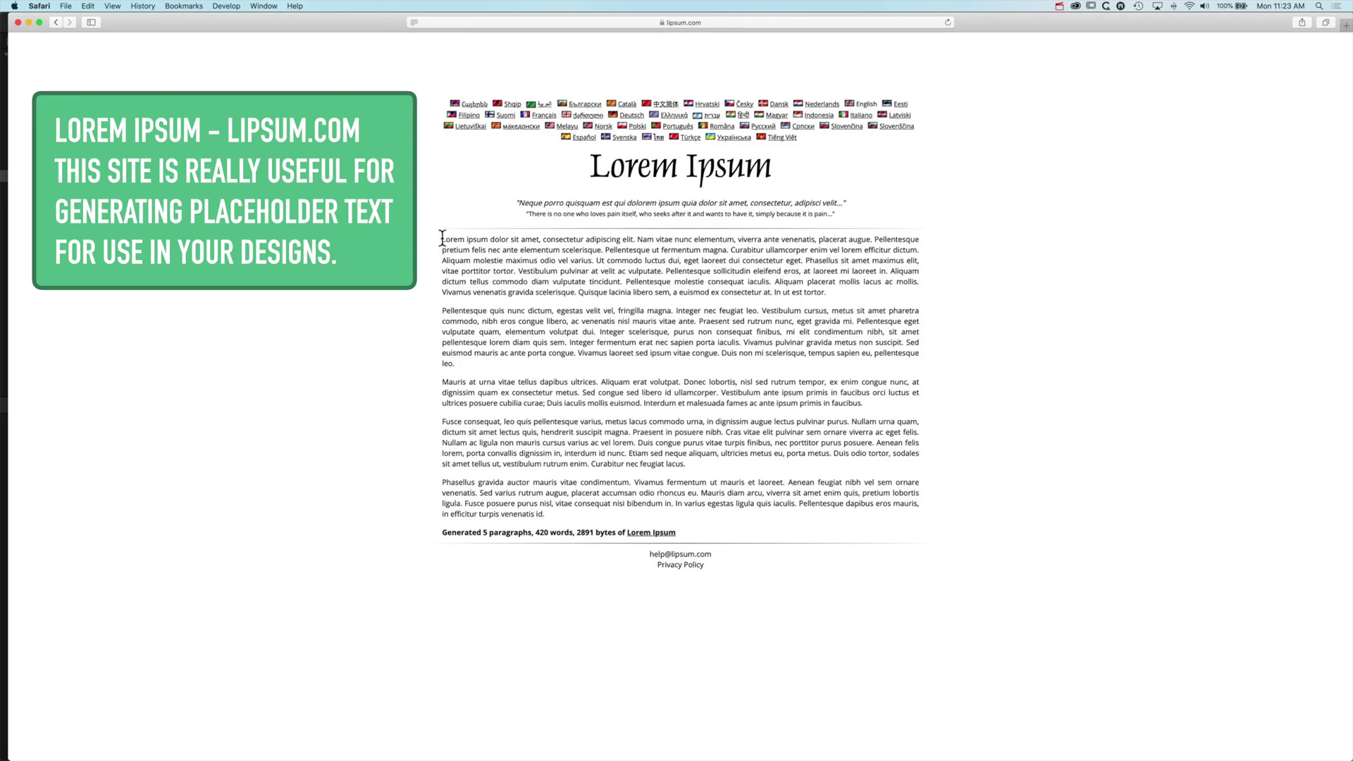
left_click_drag(442, 239, 827, 294)
key("super+c")
key("super+Tab")
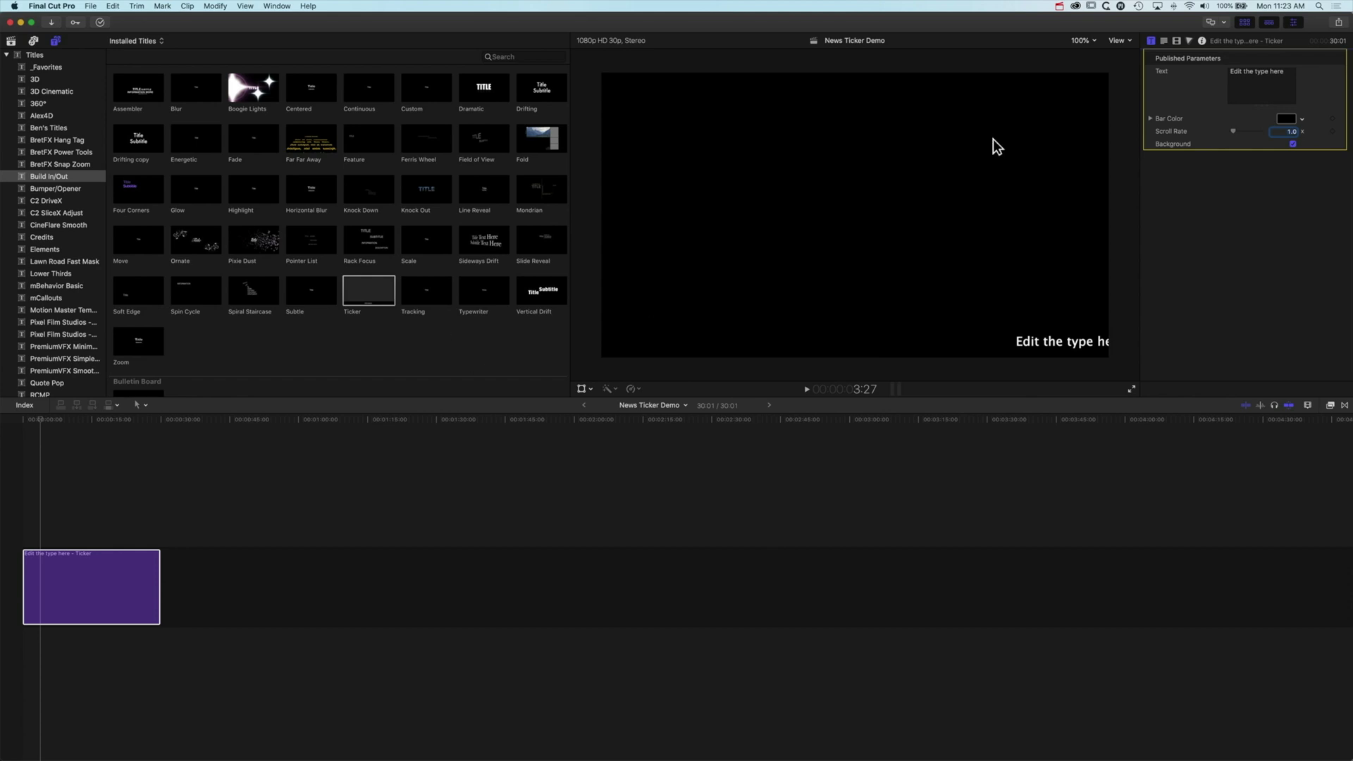
- Paste the Lorem Ipsum paragraph as ticker text and enlarge the text field, inspector and timeline
left_click_drag(1280, 74, 1198, 65)
key("super+v")
left_click_drag(1288, 106, 1285, 201)
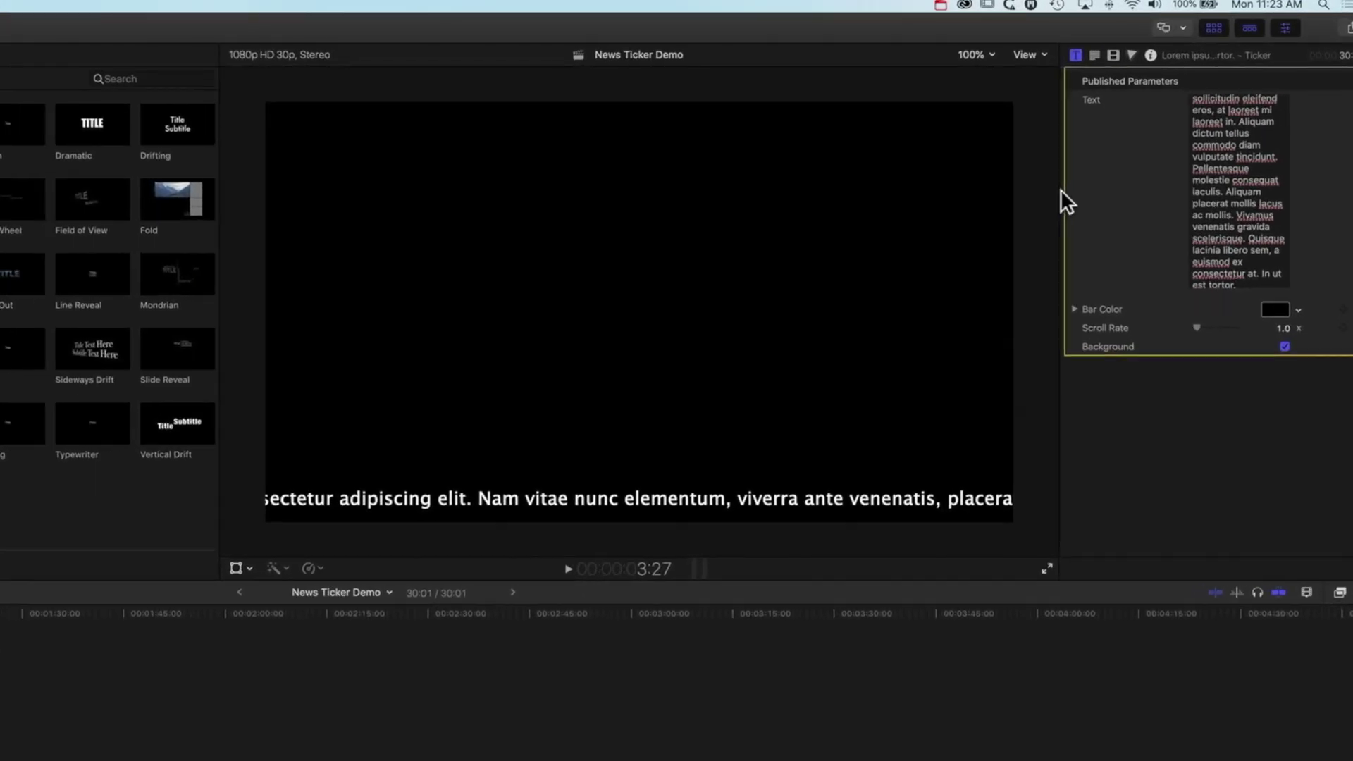
left_click_drag(1059, 194, 836, 187)
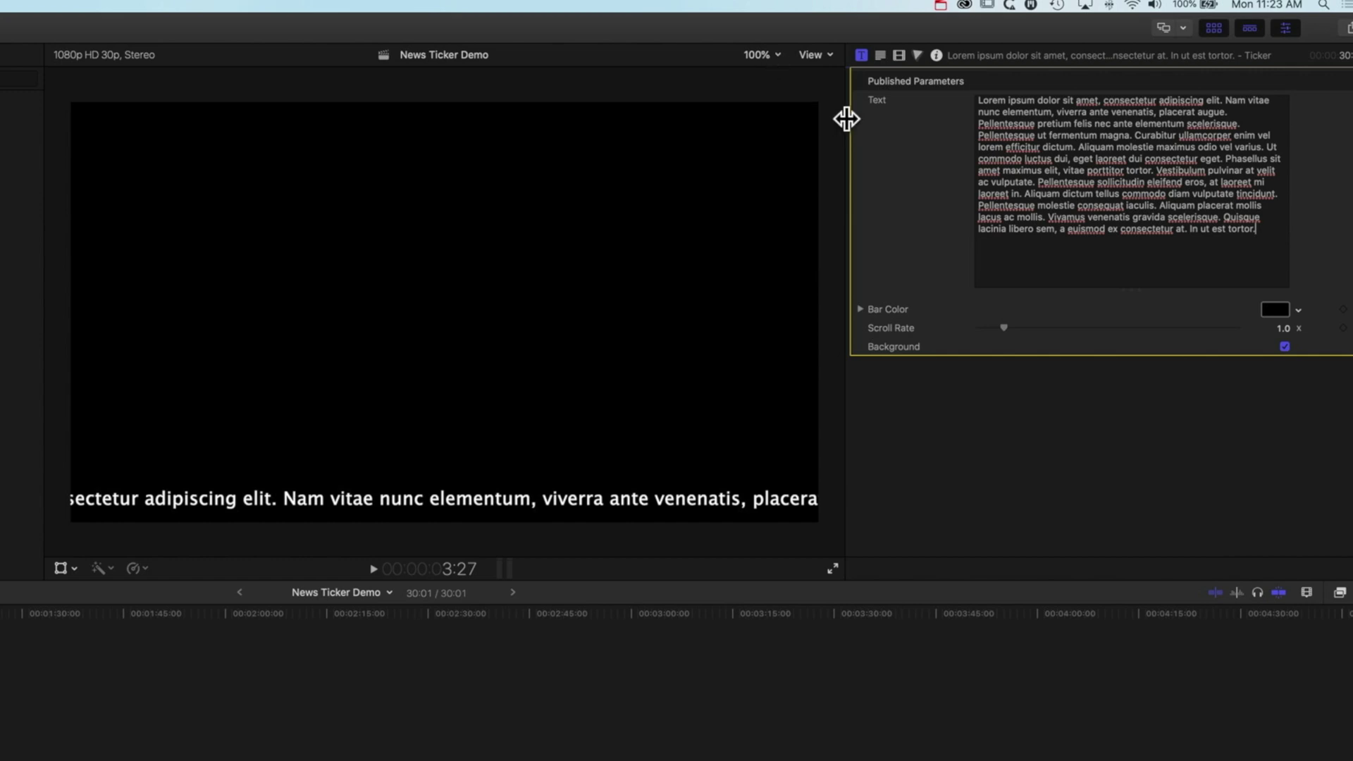
left_click_drag(847, 115, 815, 114)
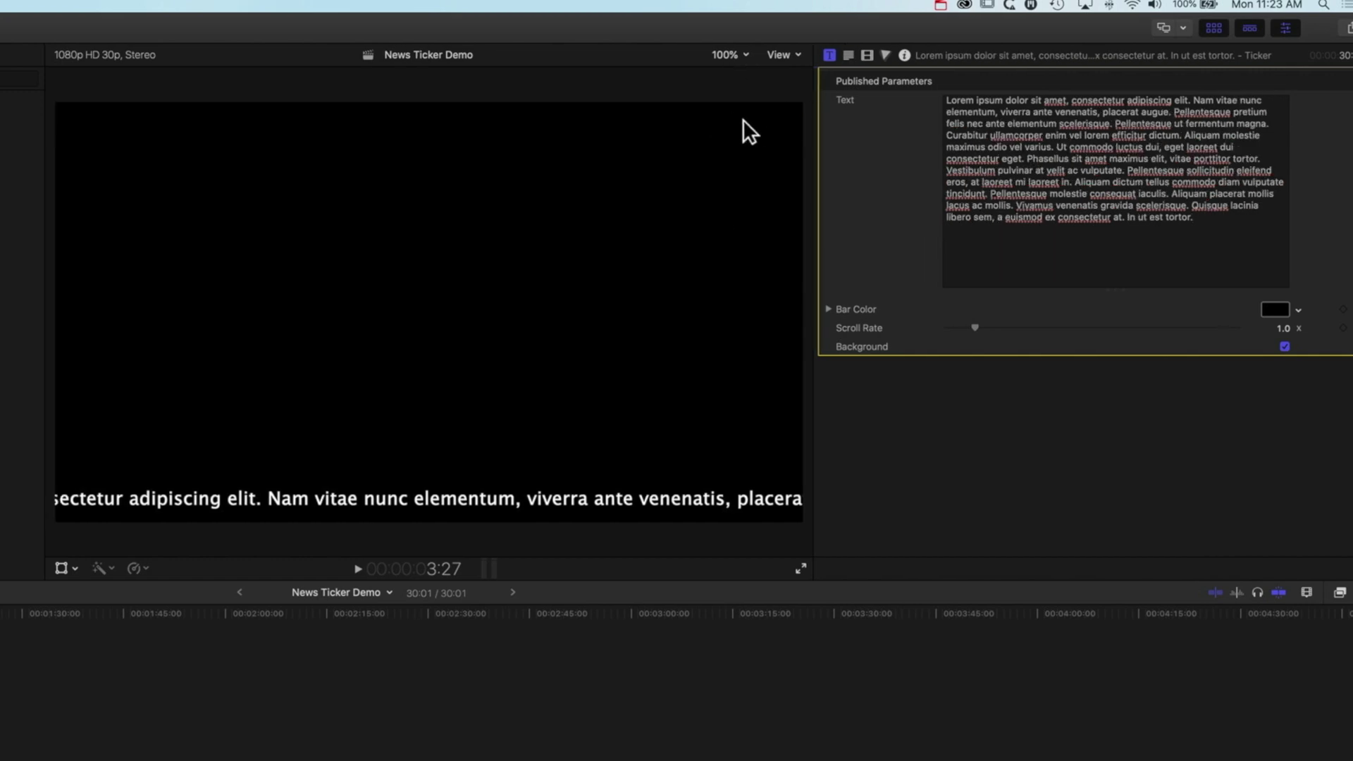
left_click_drag(619, 580, 608, 435)
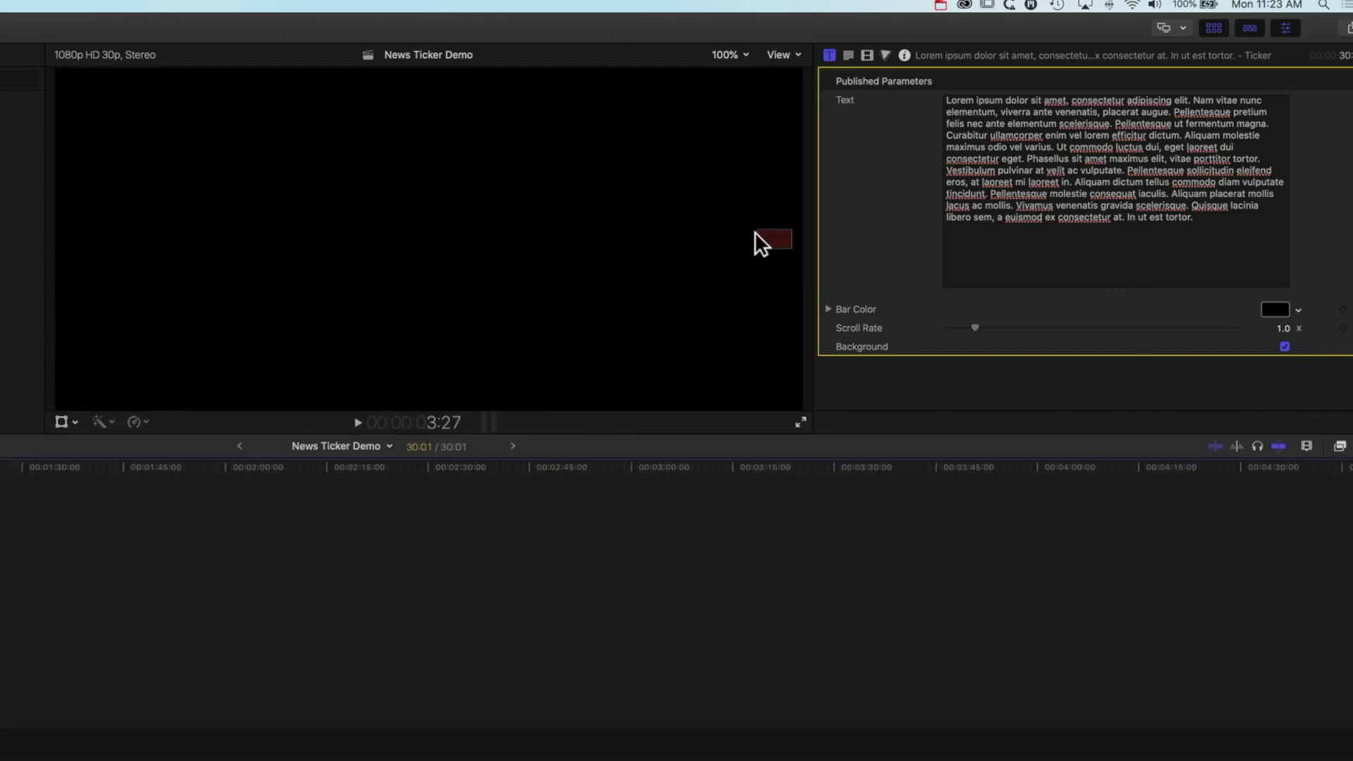
- Set the viewer zoom to Fit and restore the Default workspace
left_click(729, 55)
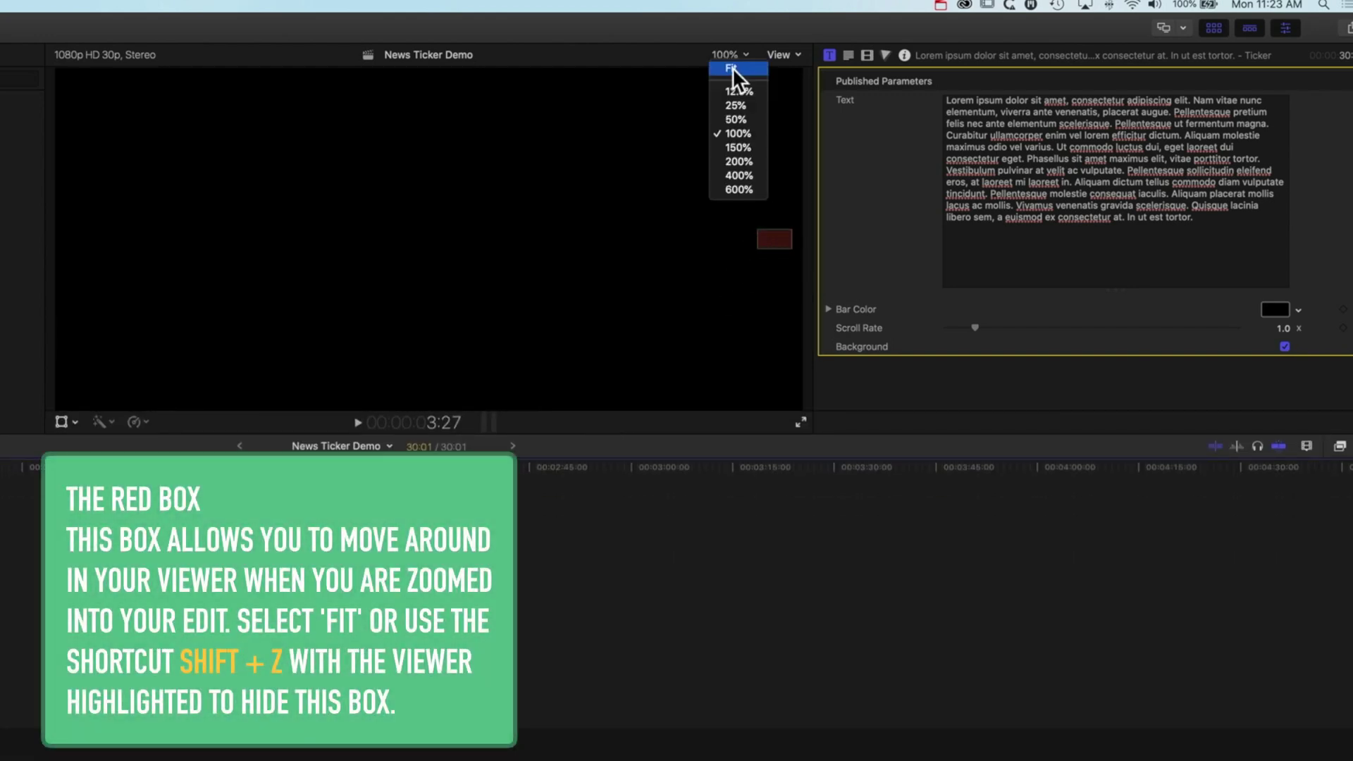
left_click(735, 70)
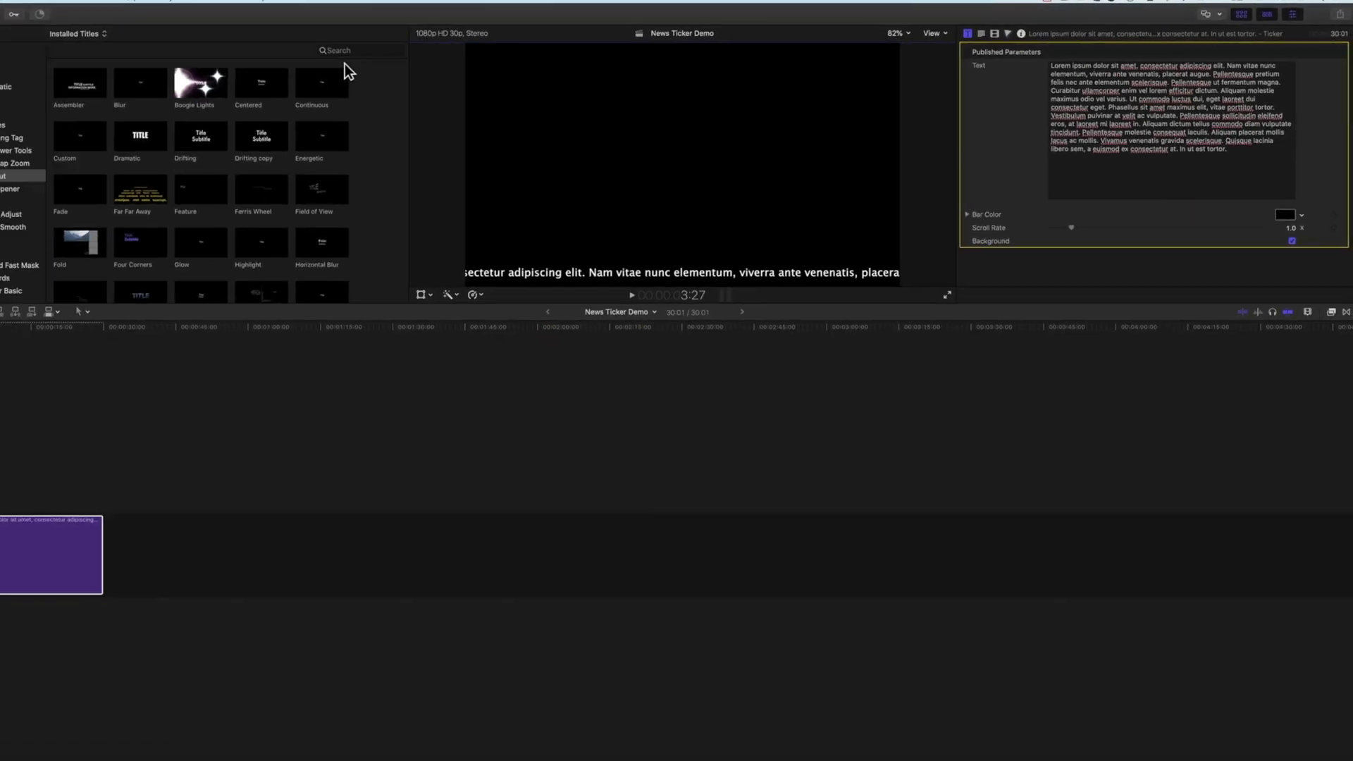
left_click(225, 0)
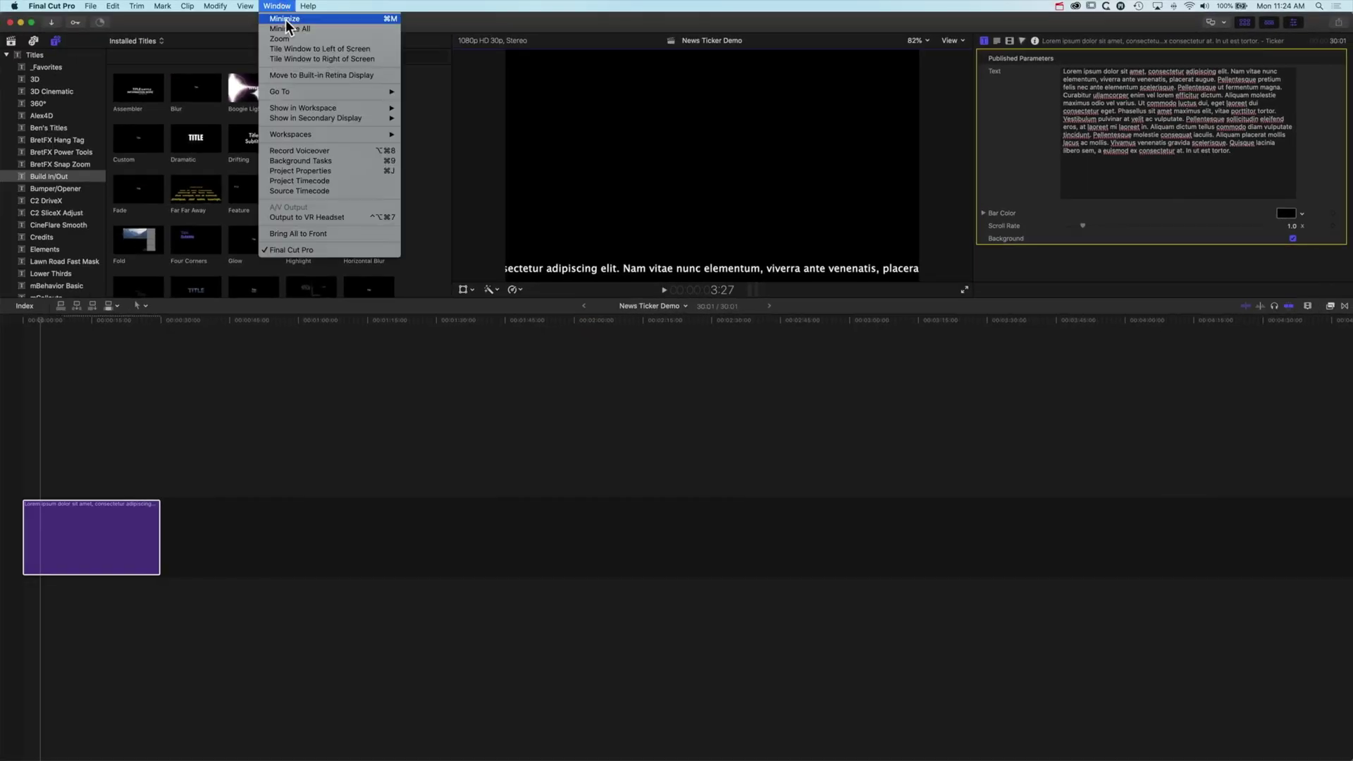
mouse_move(250, 104)
mouse_move(307, 137)
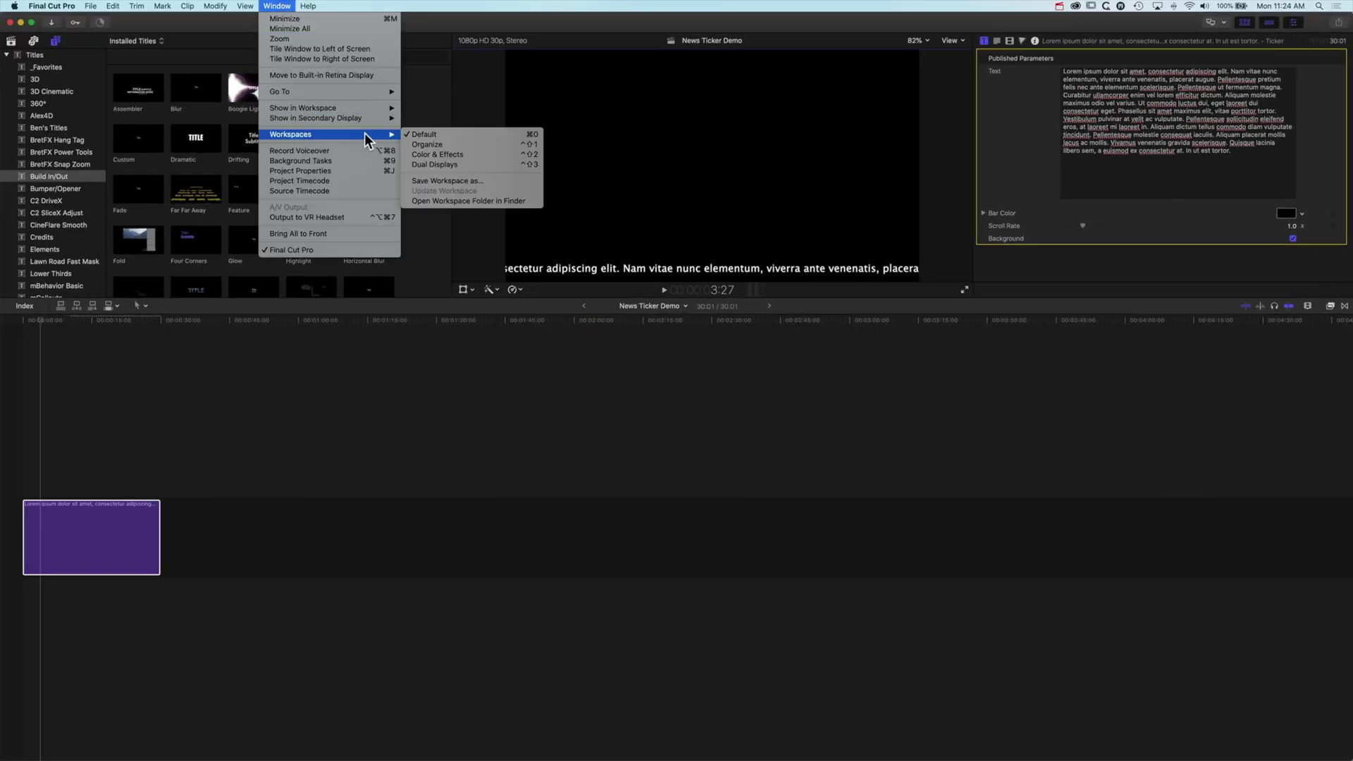
left_click(455, 136)
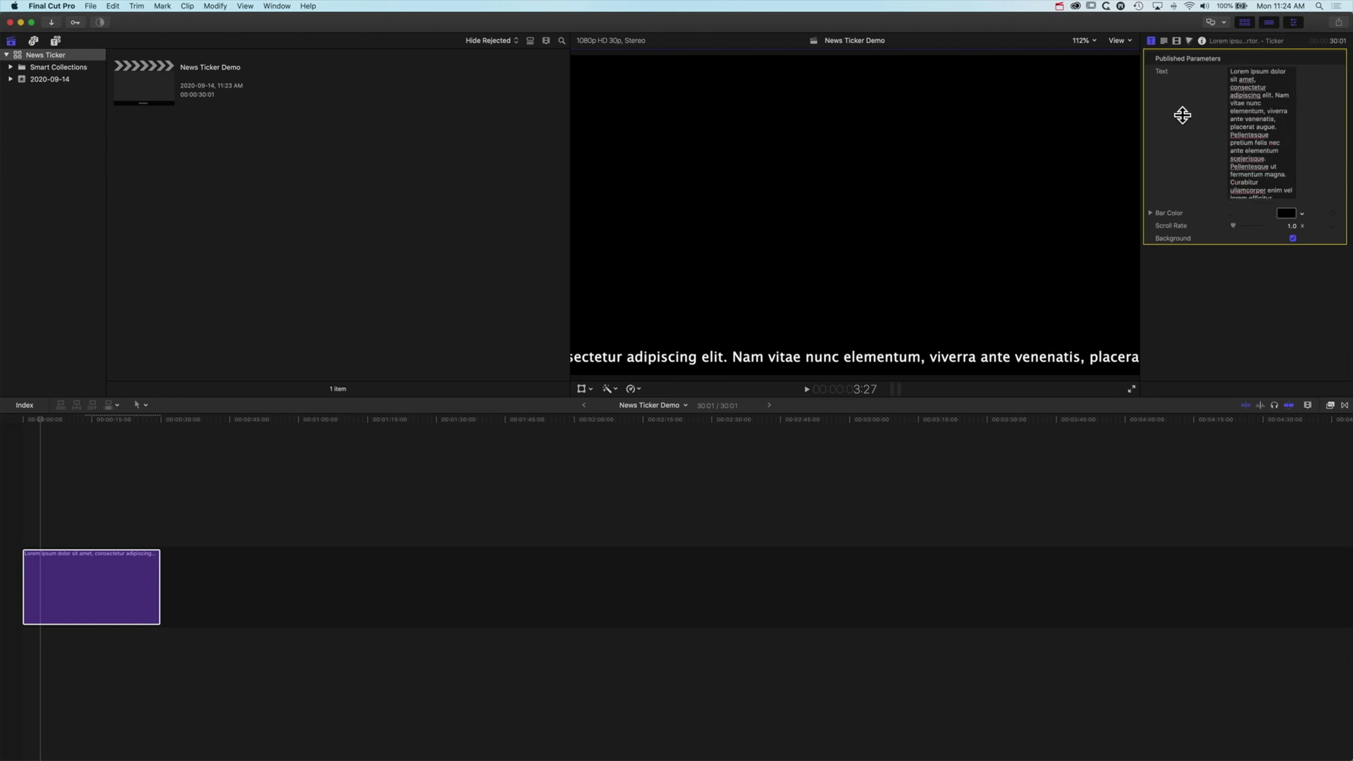
- Recolour the ticker's bar teal and toggle its Background off and back on
left_click(1301, 214)
left_click_drag(1297, 223, 1284, 275)
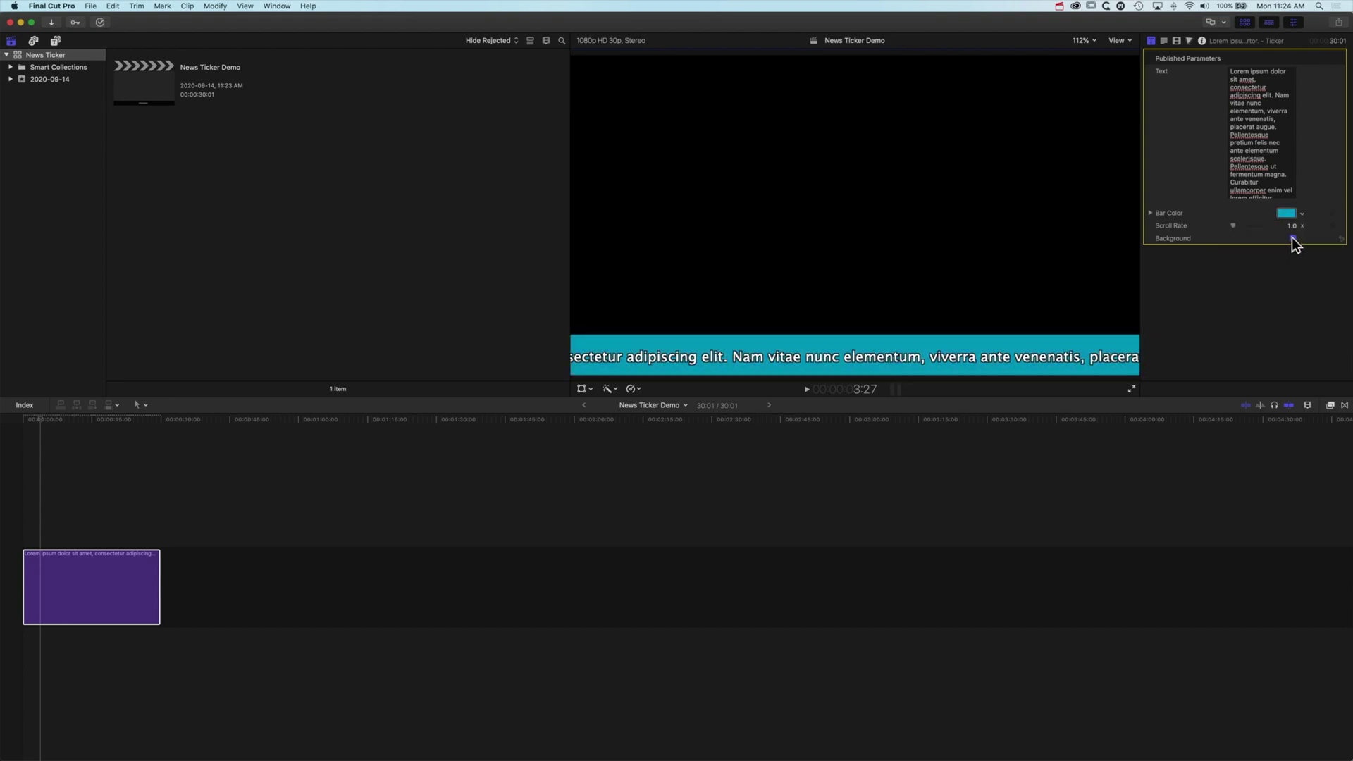
left_click(1292, 239)
left_click(1291, 238)
- Extend the Ticker title clip to 2:04:02, previewing playback from the start
left_click(36, 417)
left_click(20, 418)
key("space")
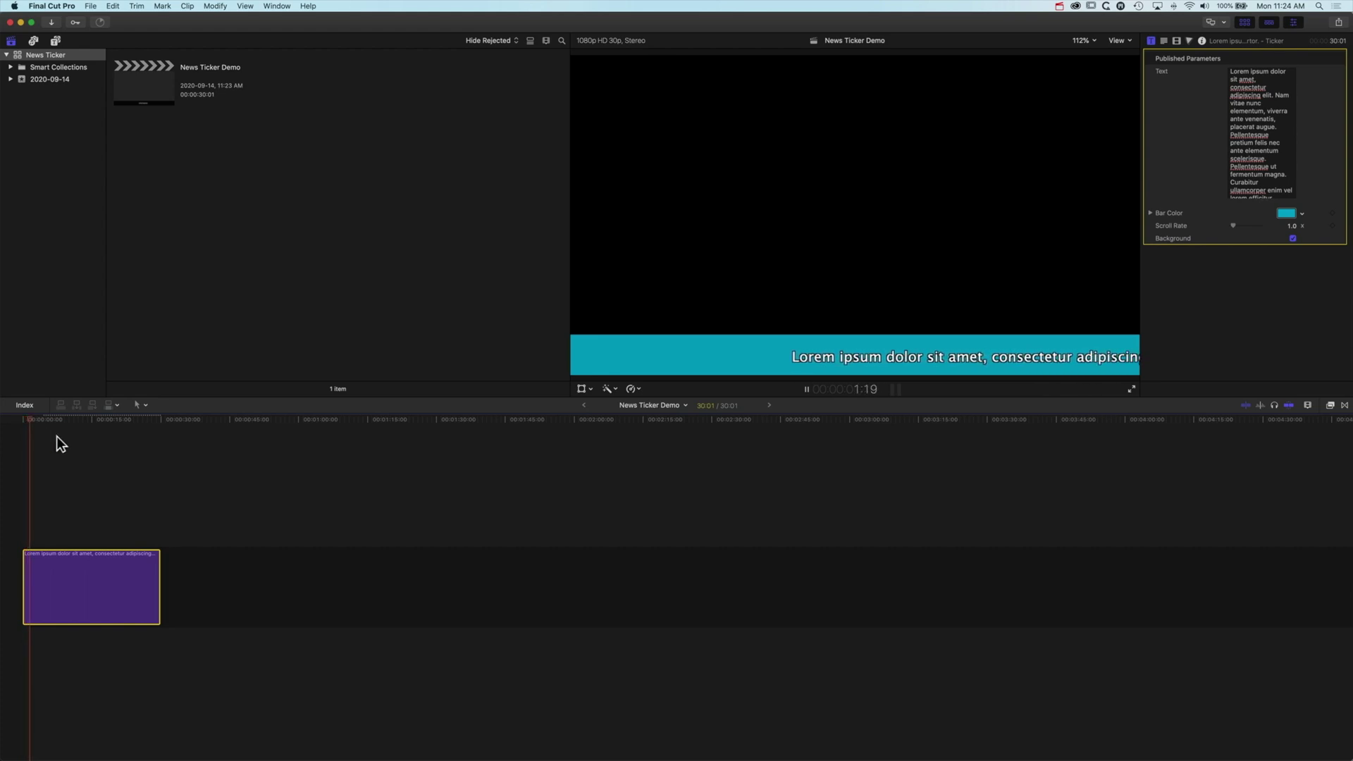
key("space")
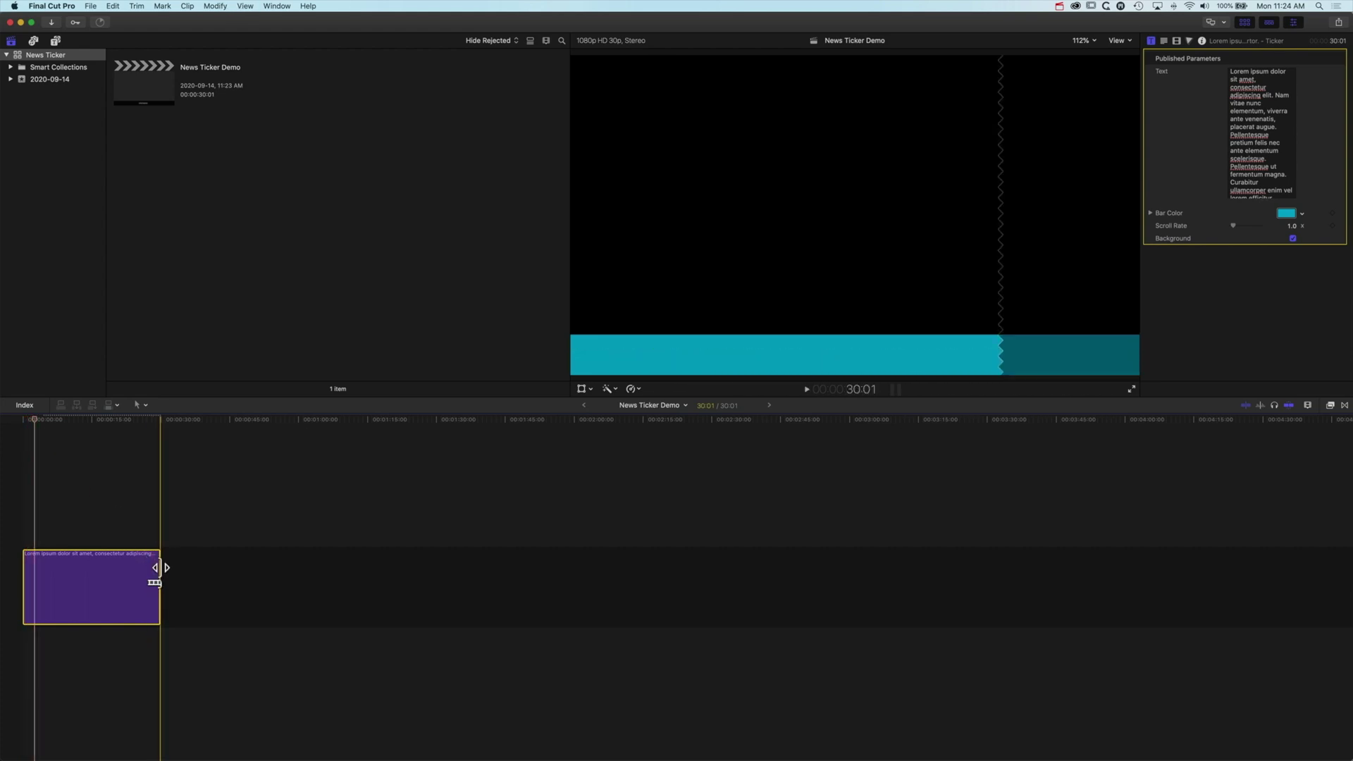
left_click_drag(160, 567, 363, 568)
left_click_drag(33, 419, 22, 419)
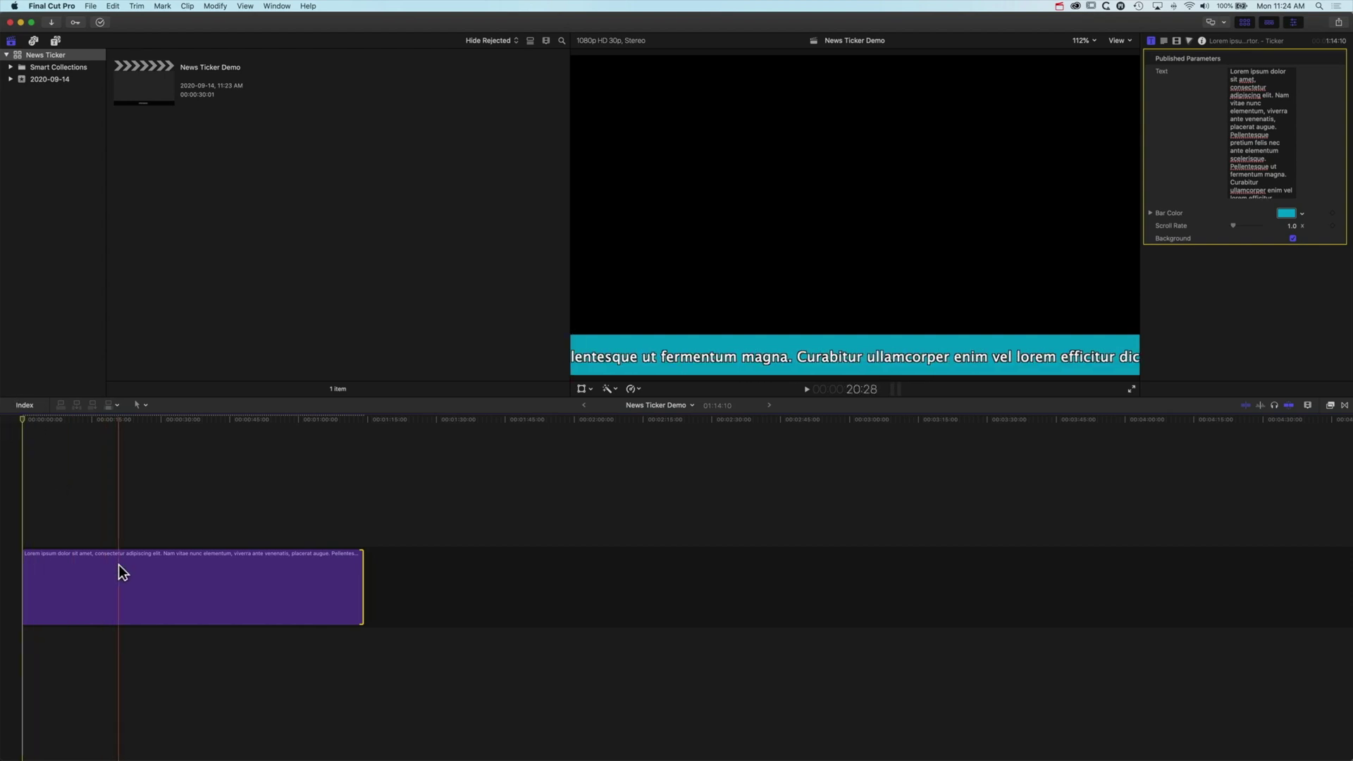
left_click(120, 578)
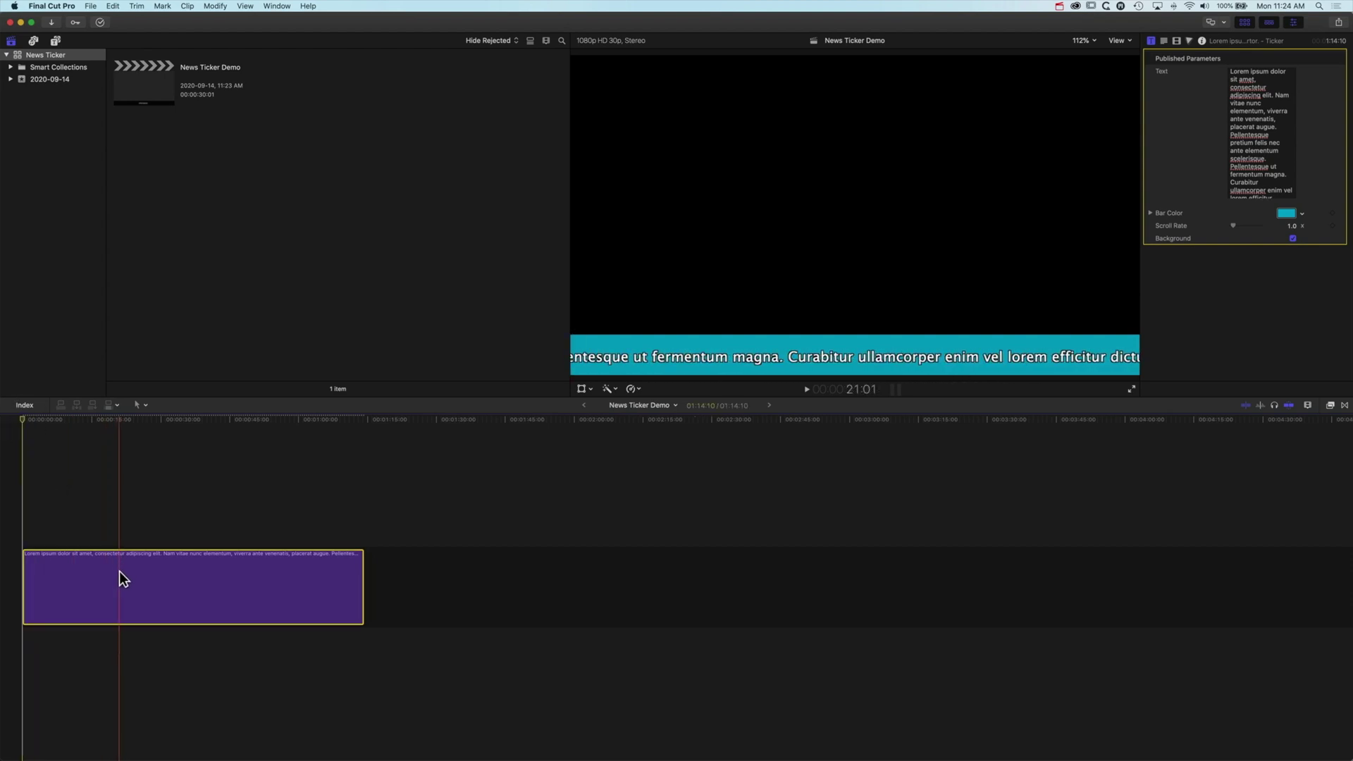
key("space")
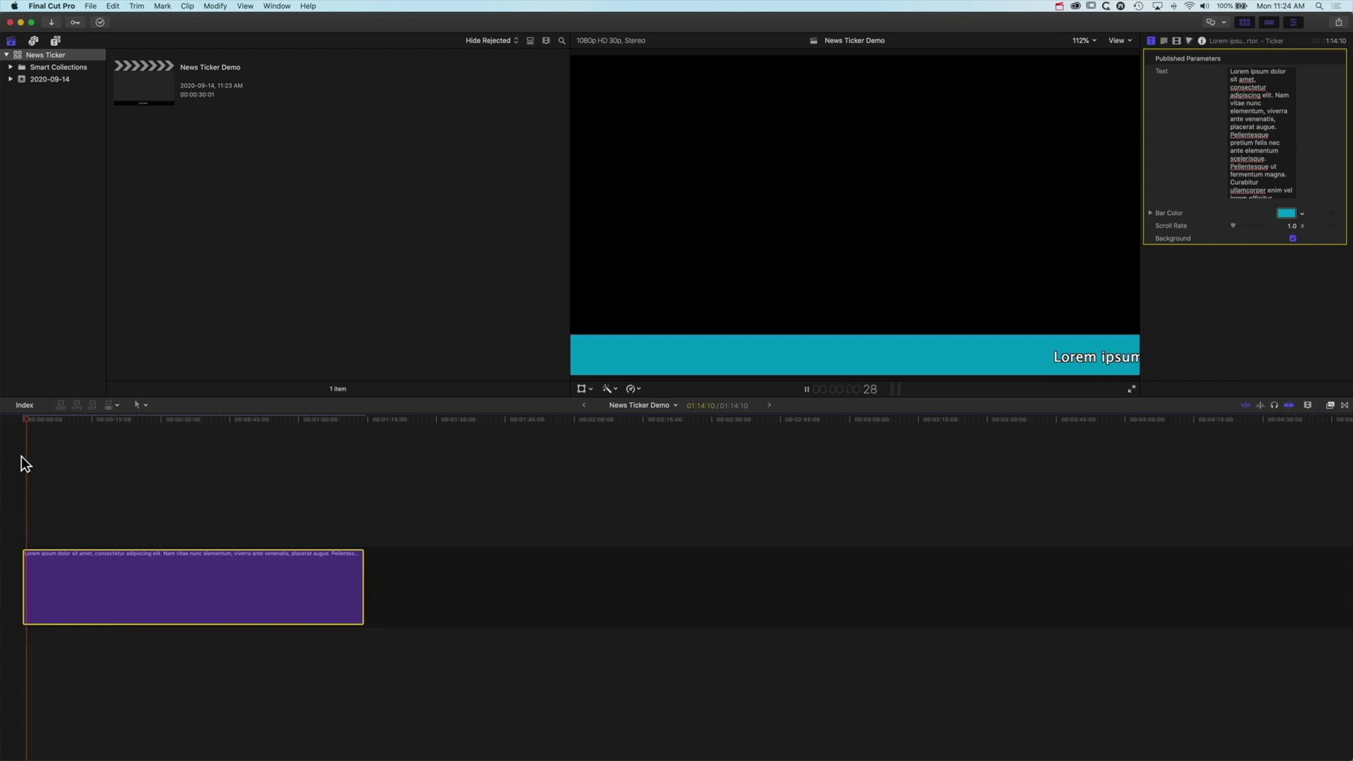
left_click_drag(358, 581, 590, 581)
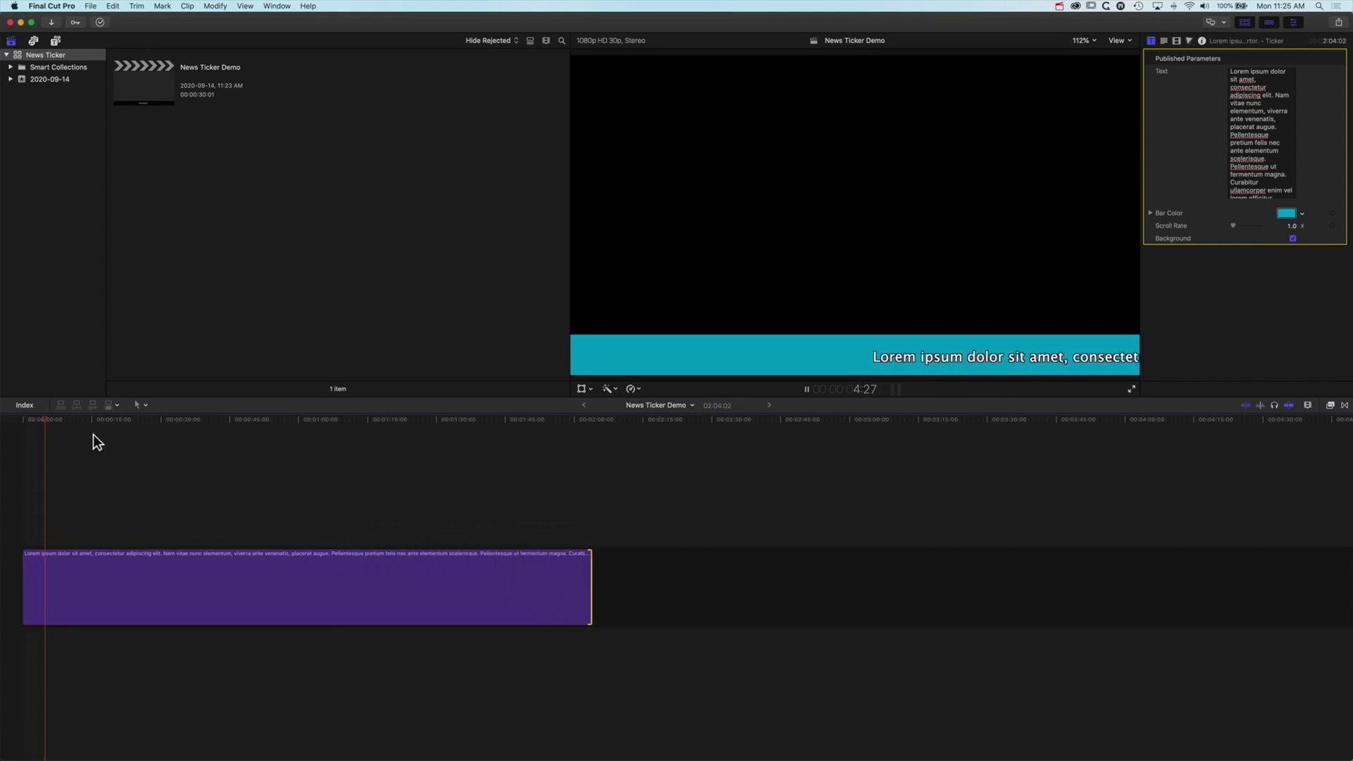
left_click(26, 421)
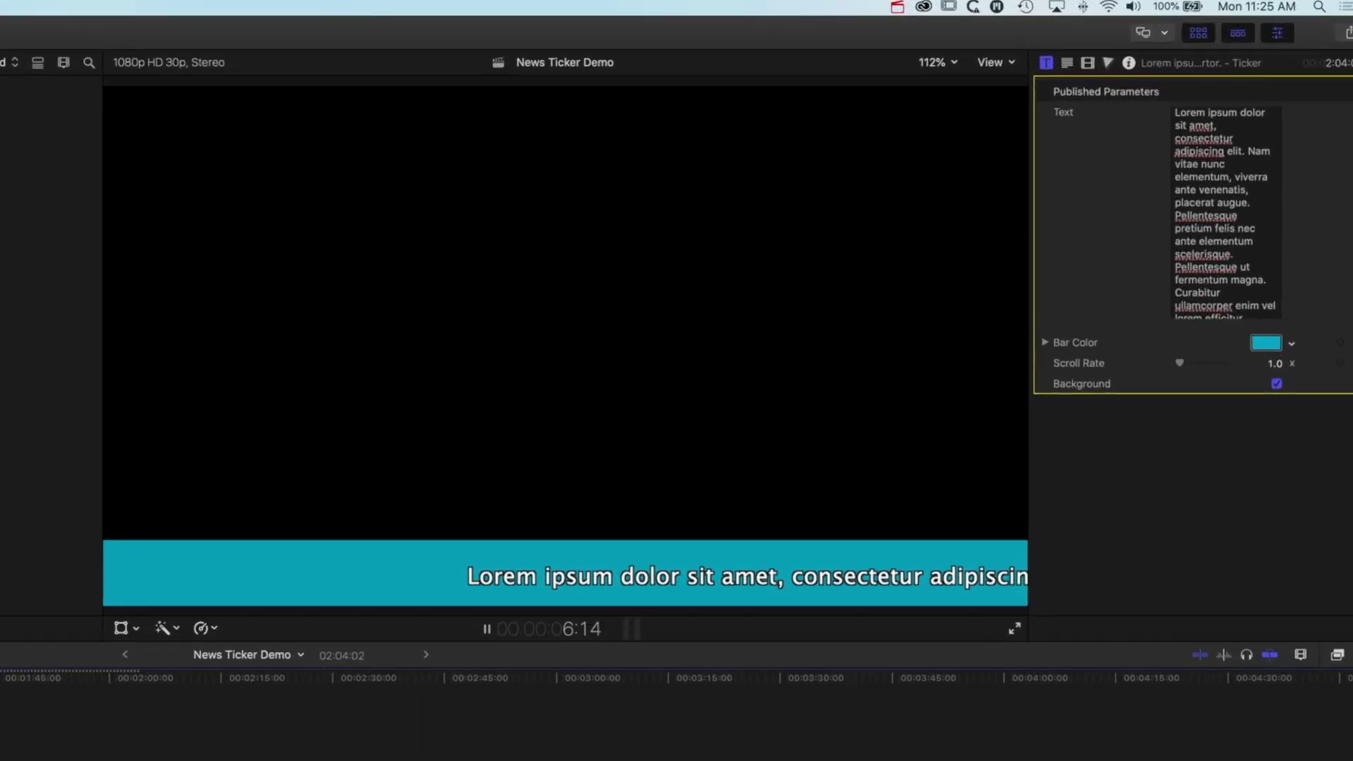
key("space")
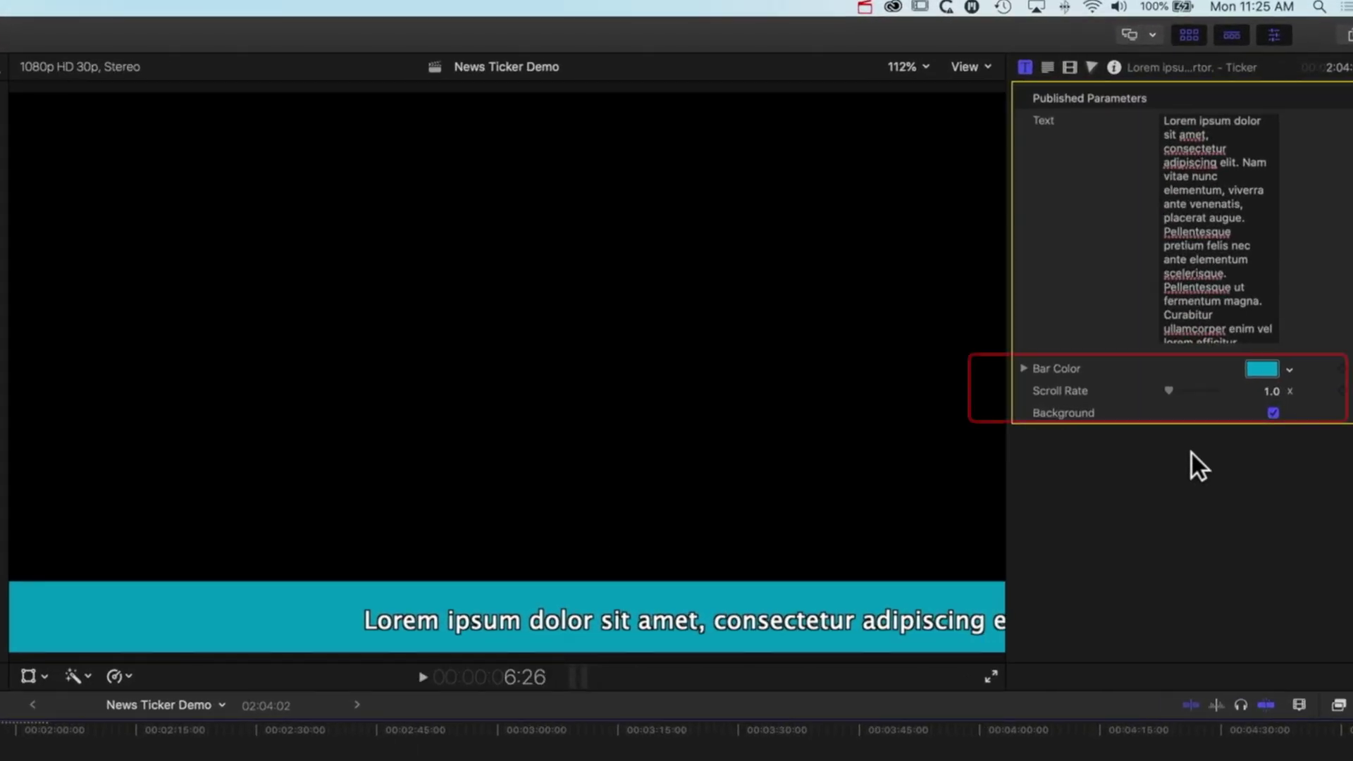
- Raise the ticker's Scroll Rate to 6.55 and play it back
left_click_drag(1169, 391, 1199, 391)
key("space")
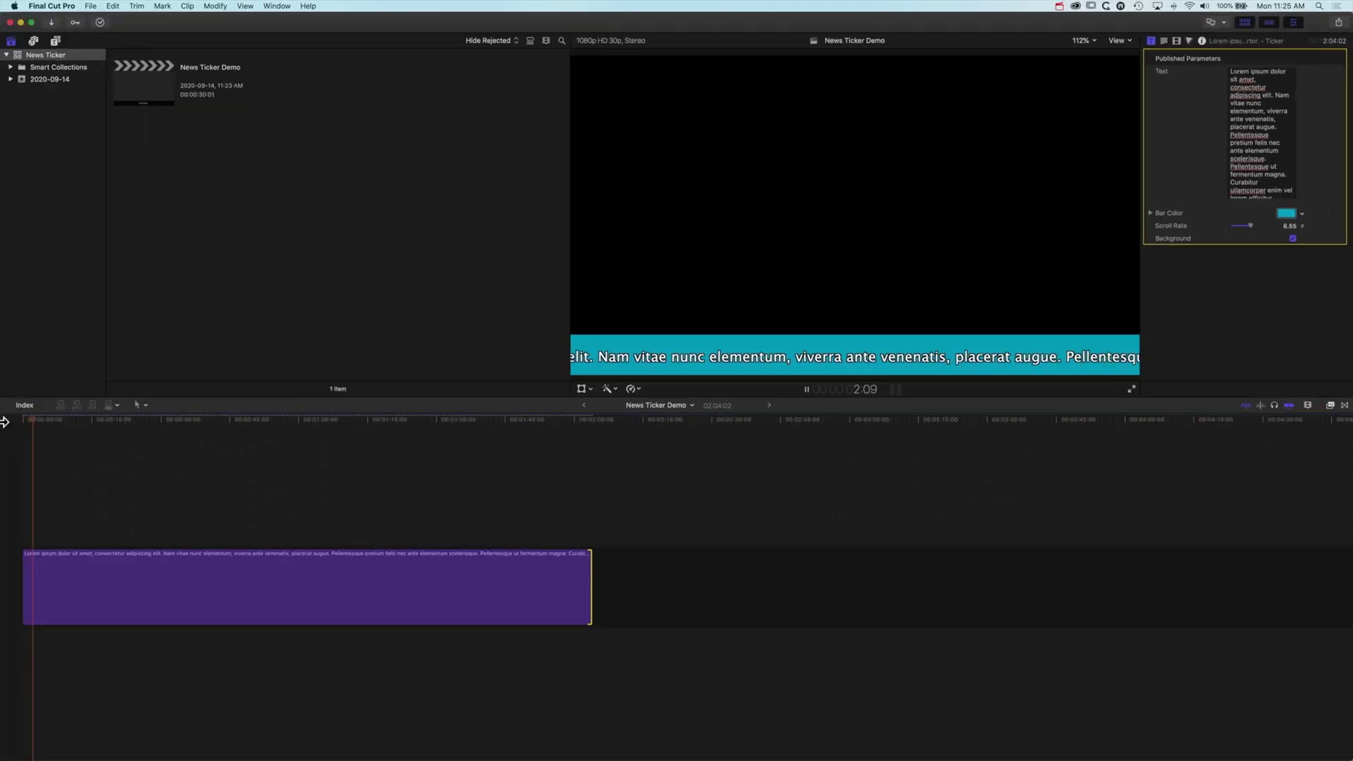
key("space")
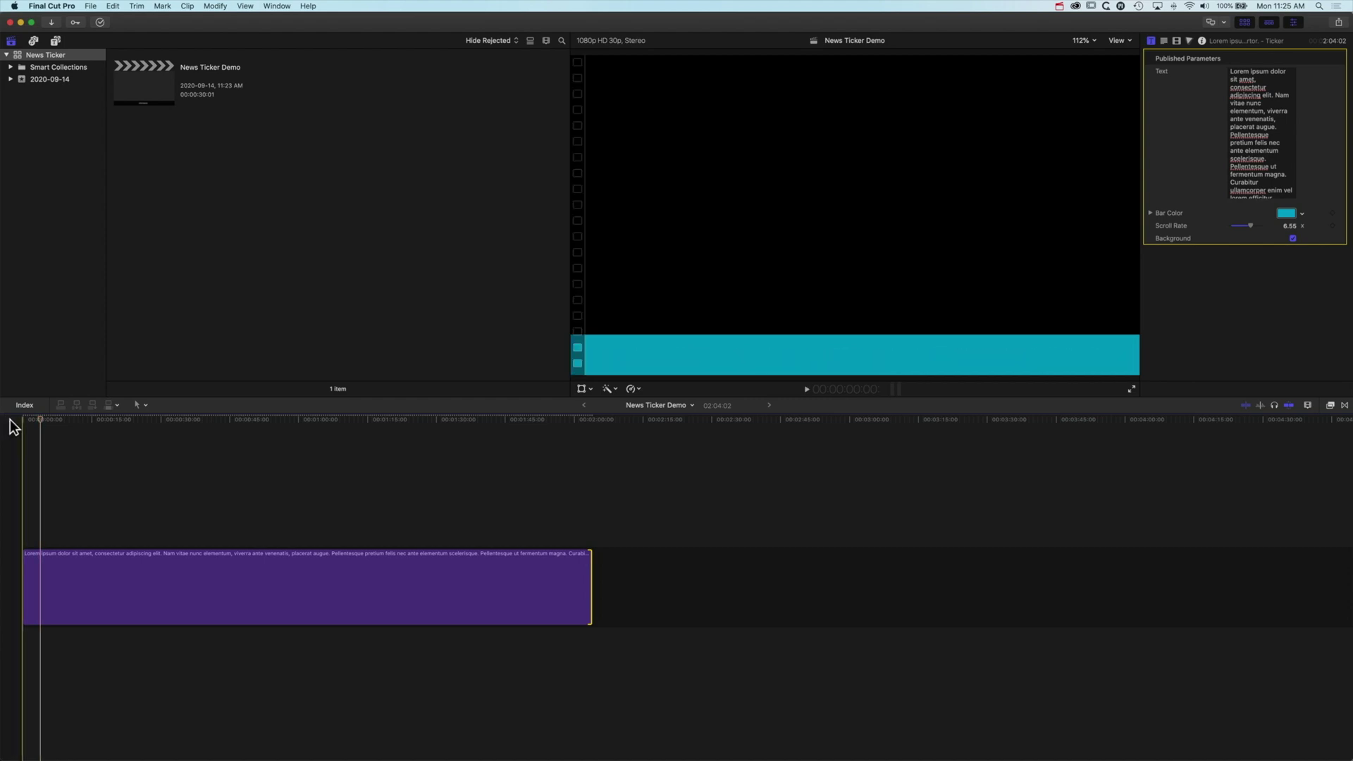
left_click_drag(39, 417, 125, 425)
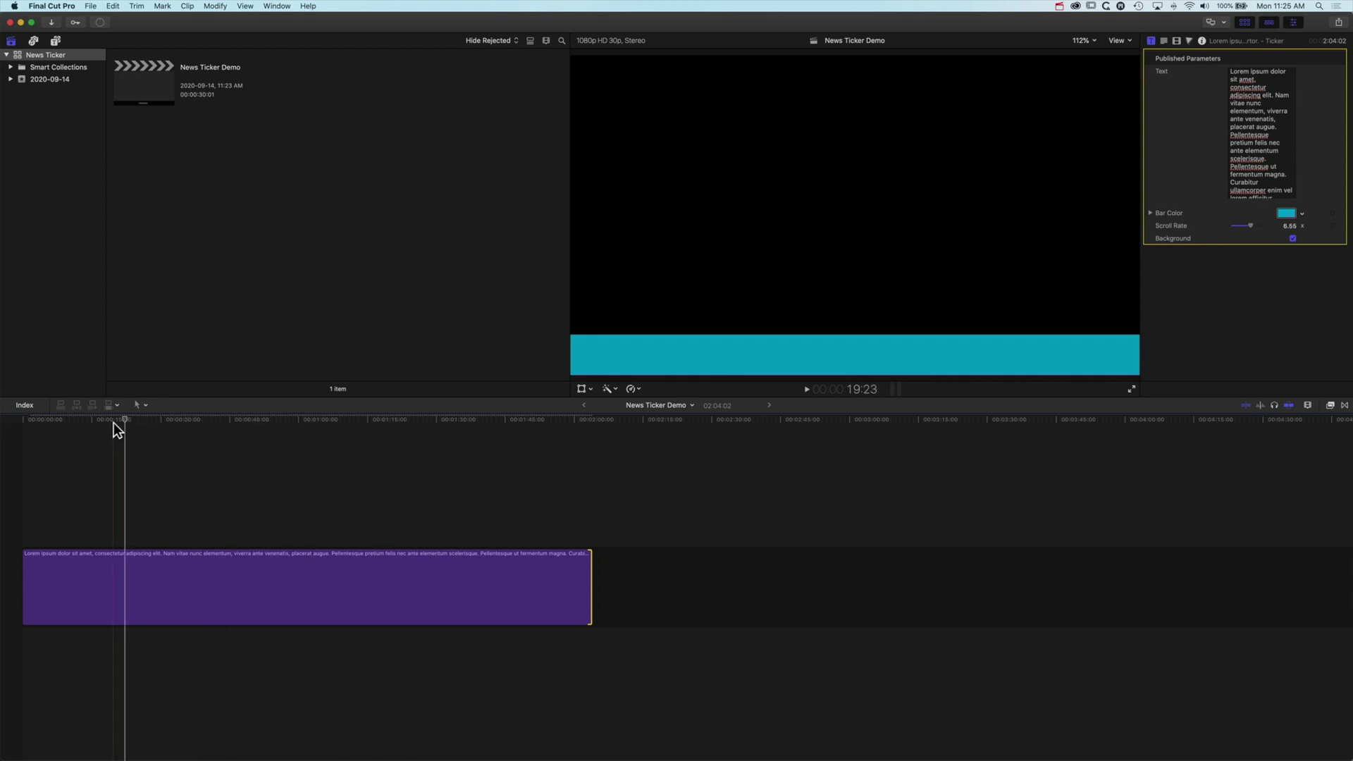
- Set the ticker's Scroll Rate to 1 and move the playhead to the clip's last frame
left_click(1285, 302)
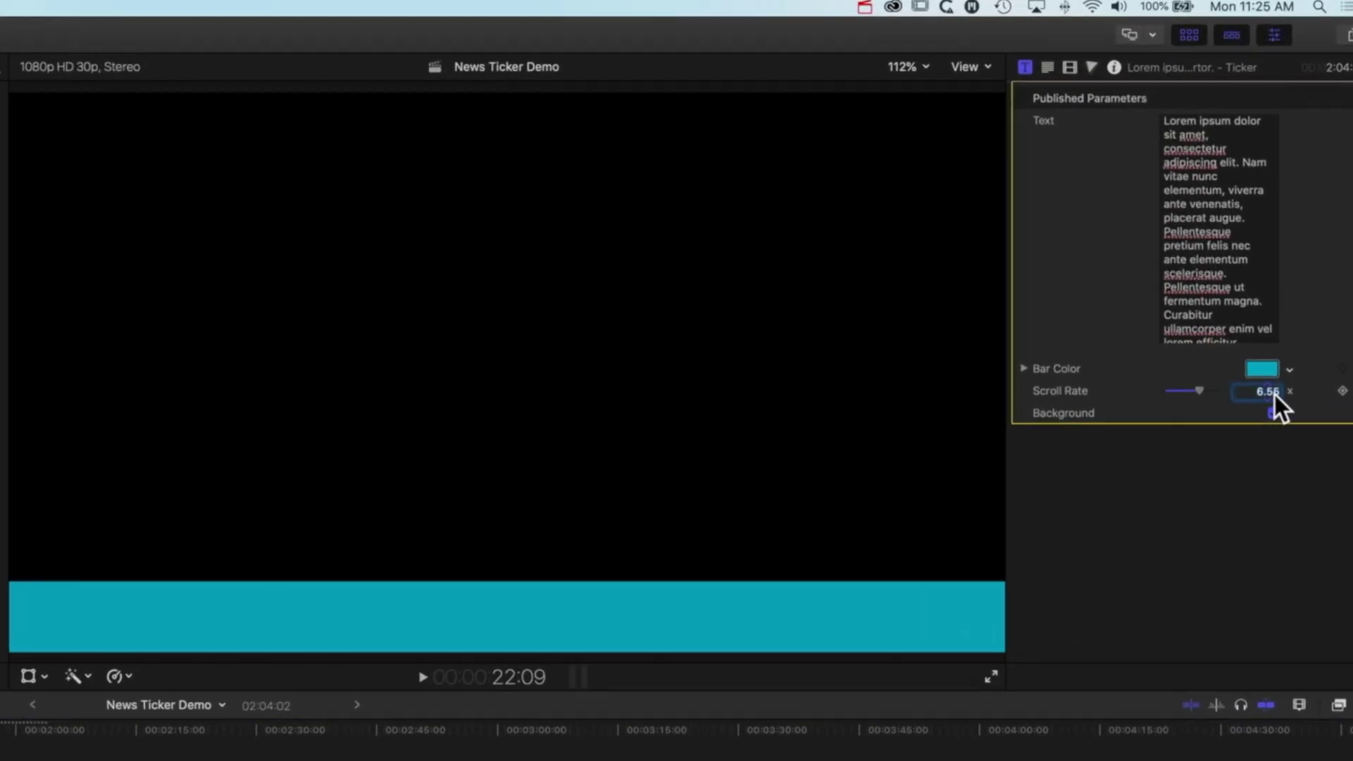
type("1")
key("Return")
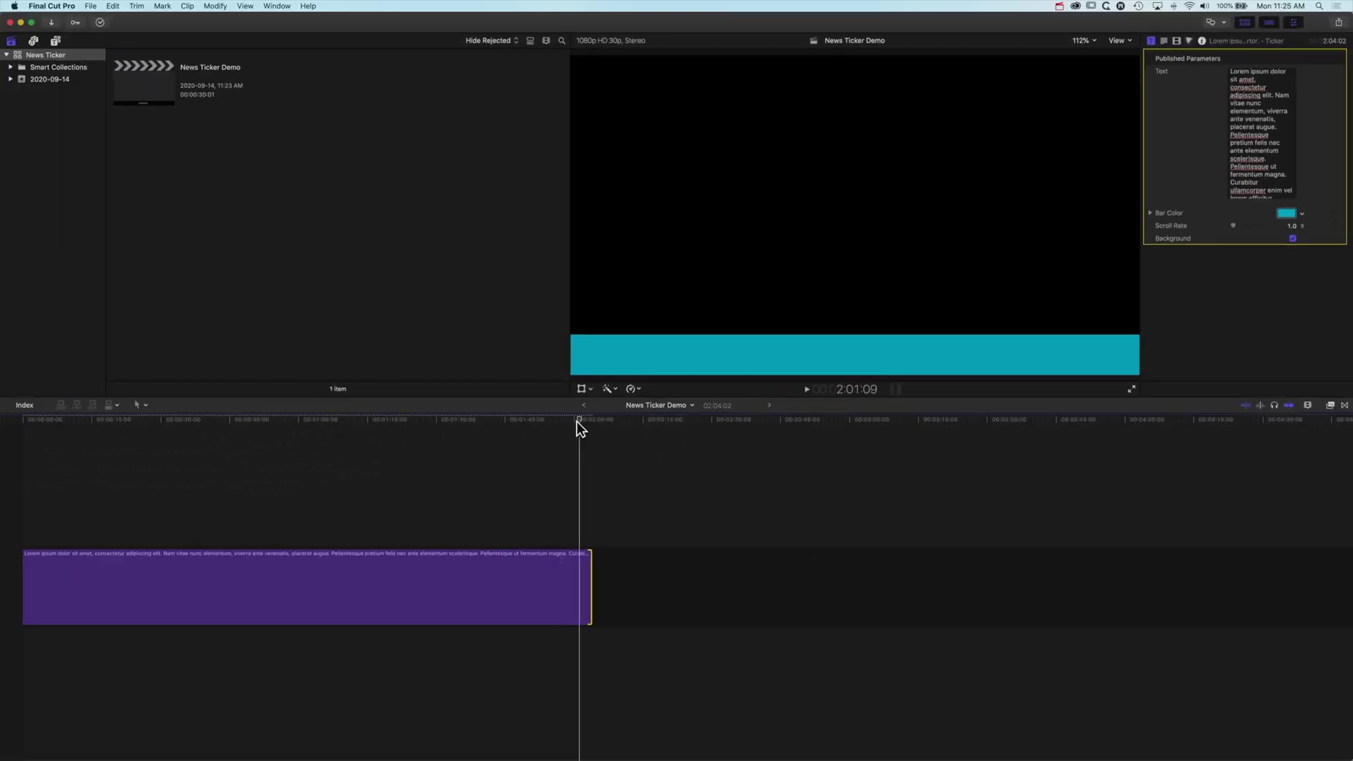
mouse_move(576, 421)
left_mouse_down()
mouse_move(463, 426)
mouse_move(589, 416)
left_mouse_up()
left_click(546, 416)
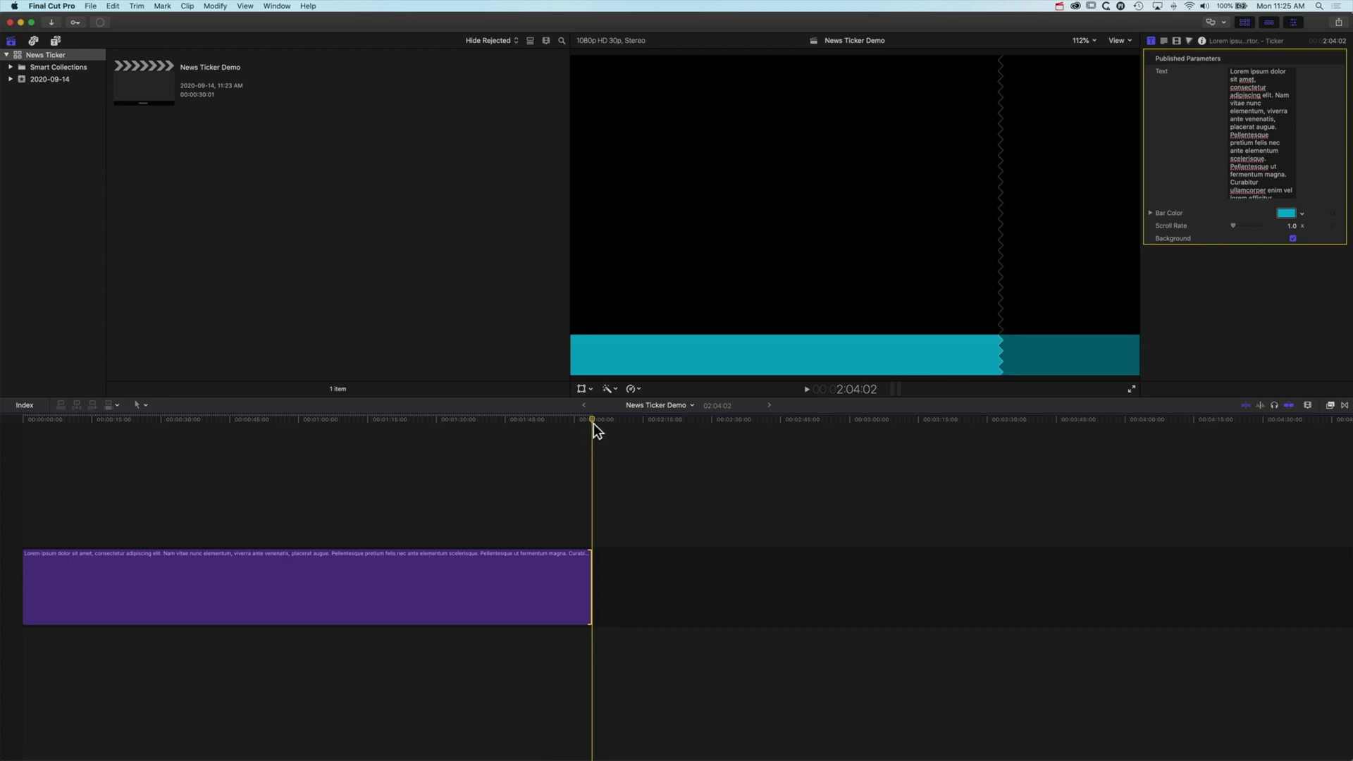
key("Left")
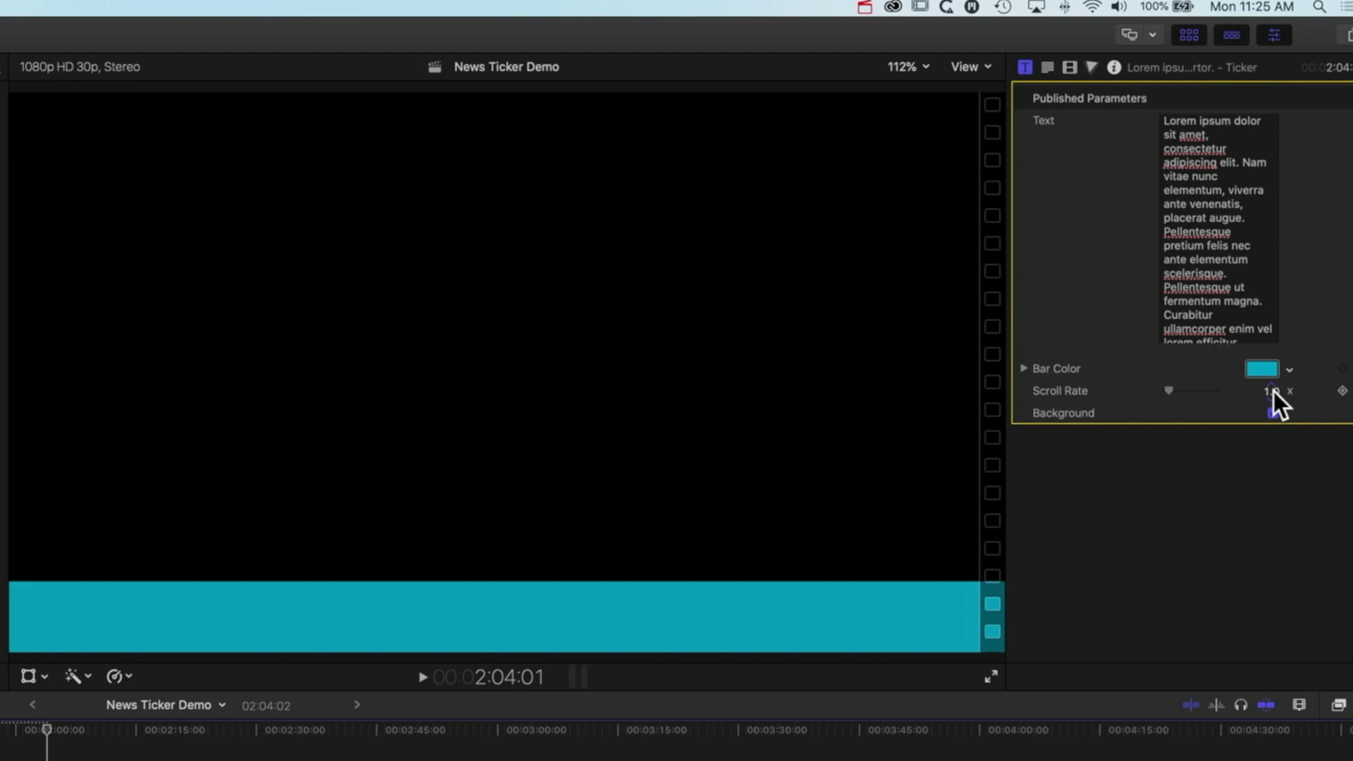
- Lower the Scroll Rate to 0.83 and play the last seconds to check the timing
left_click_drag(1273, 391, 1260, 392)
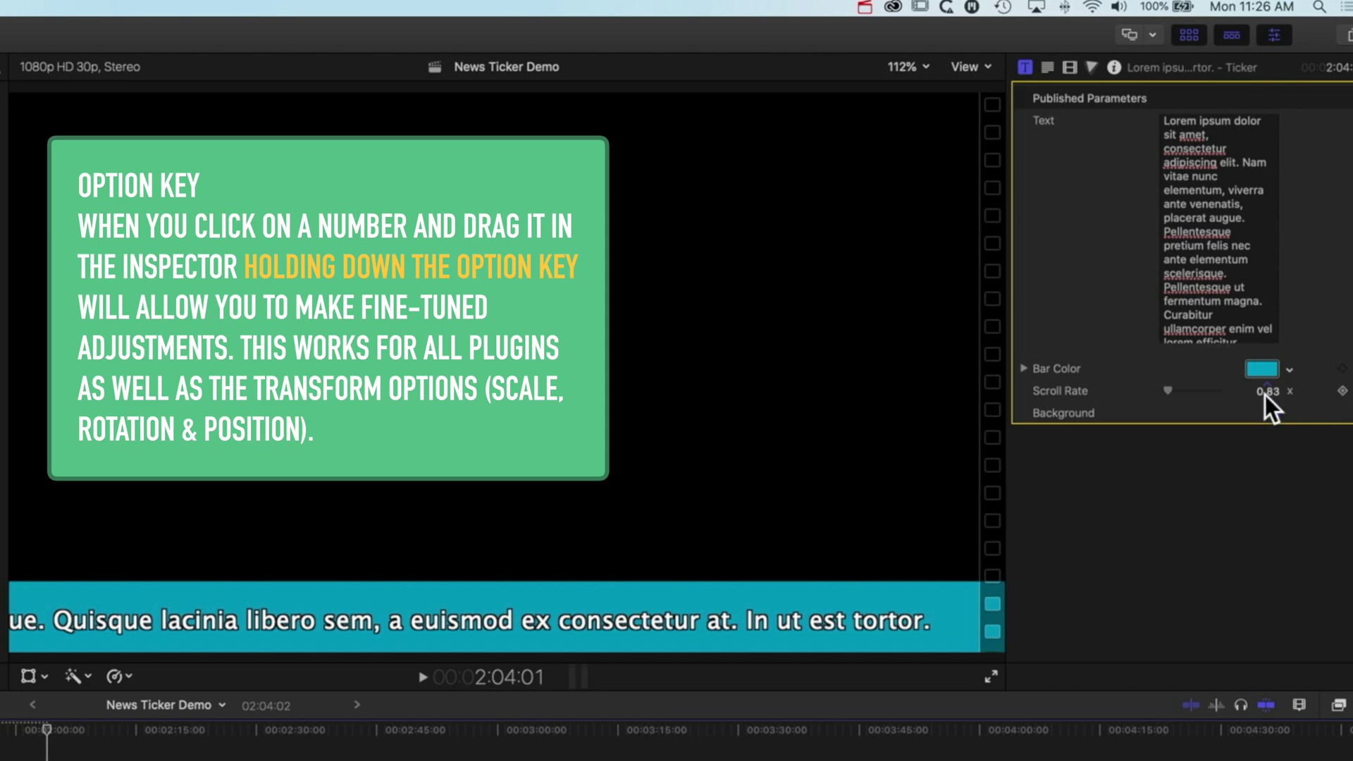
left_click(1267, 394)
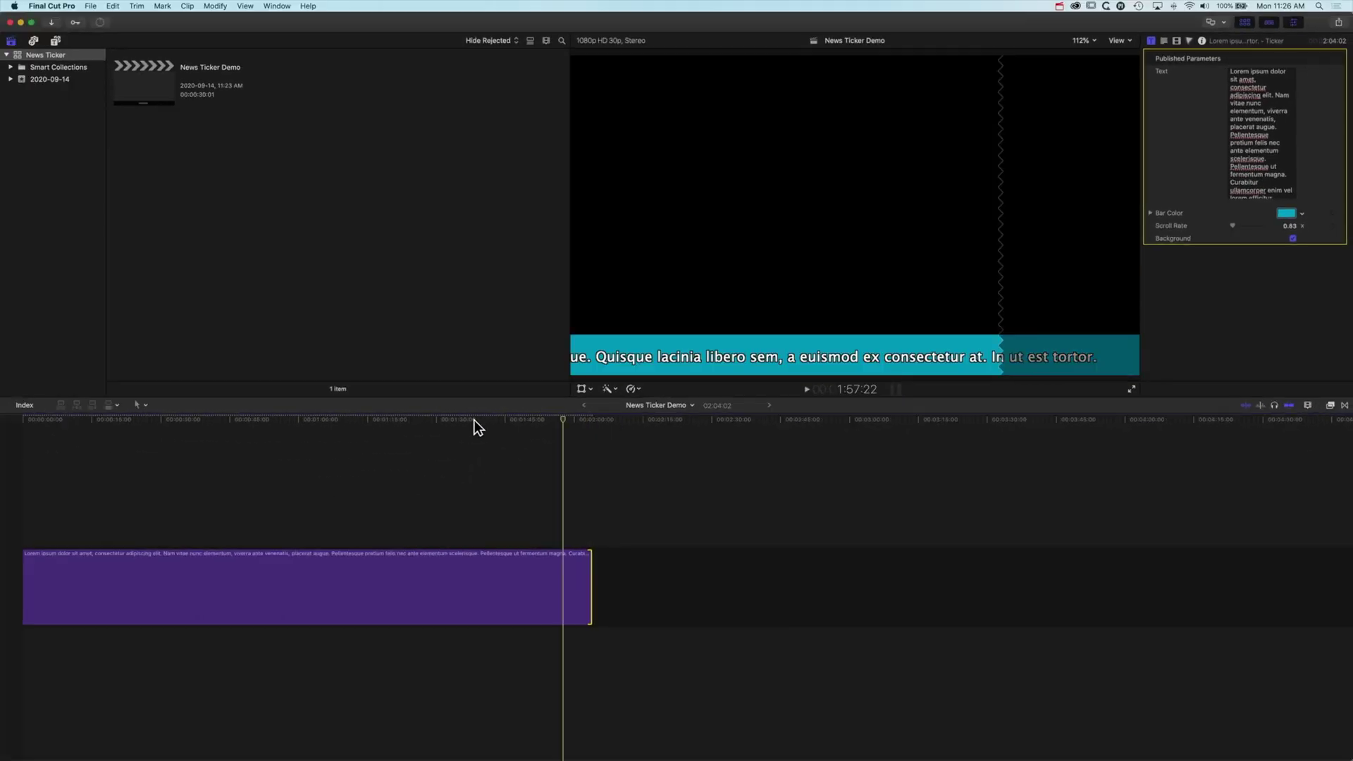
key("space")
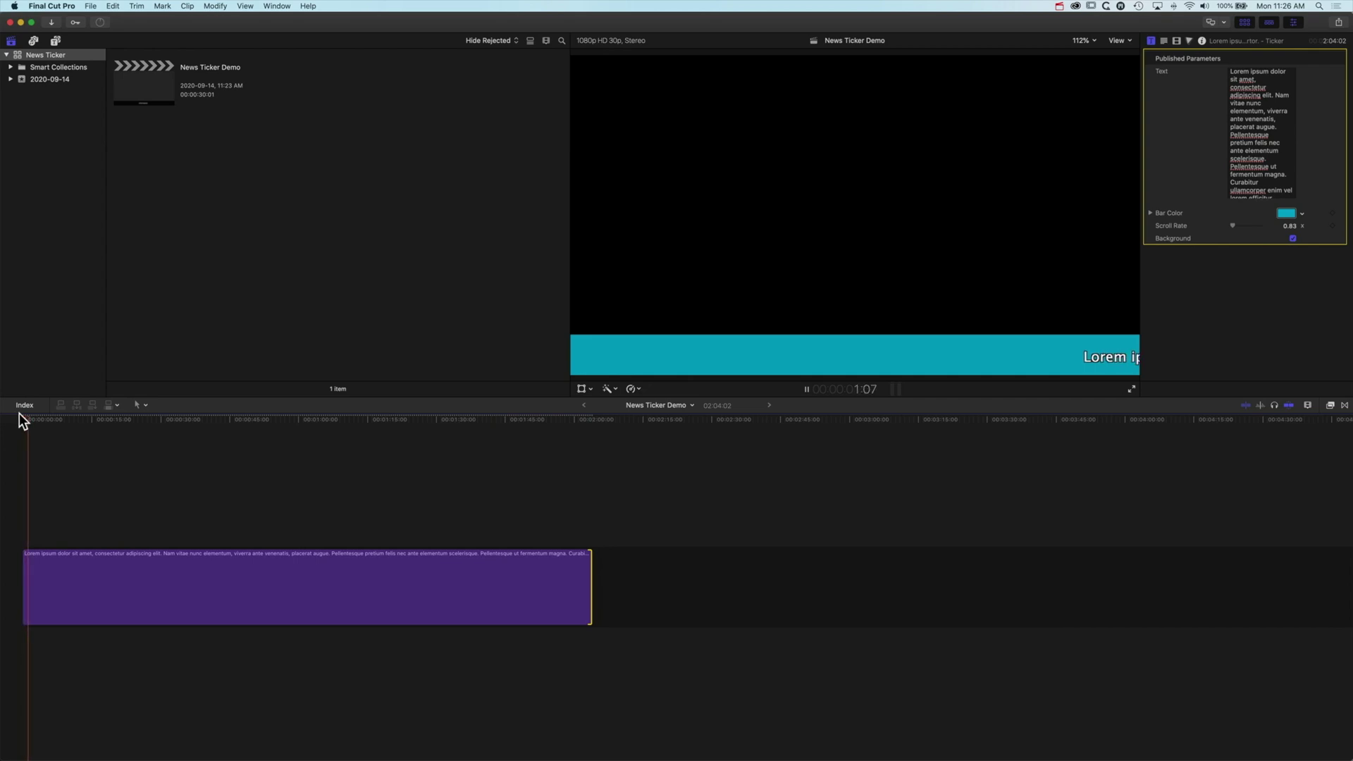
left_click(521, 420)
key("space")
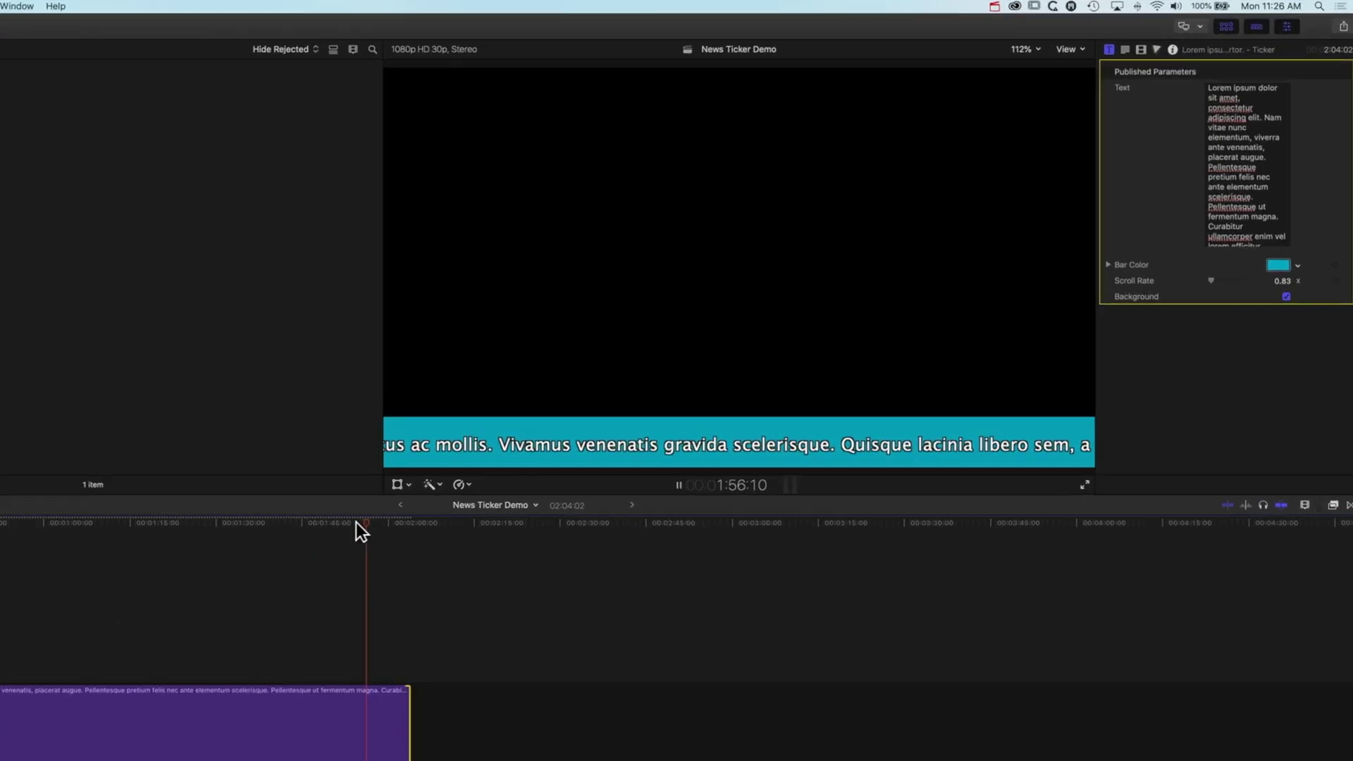
key("space")
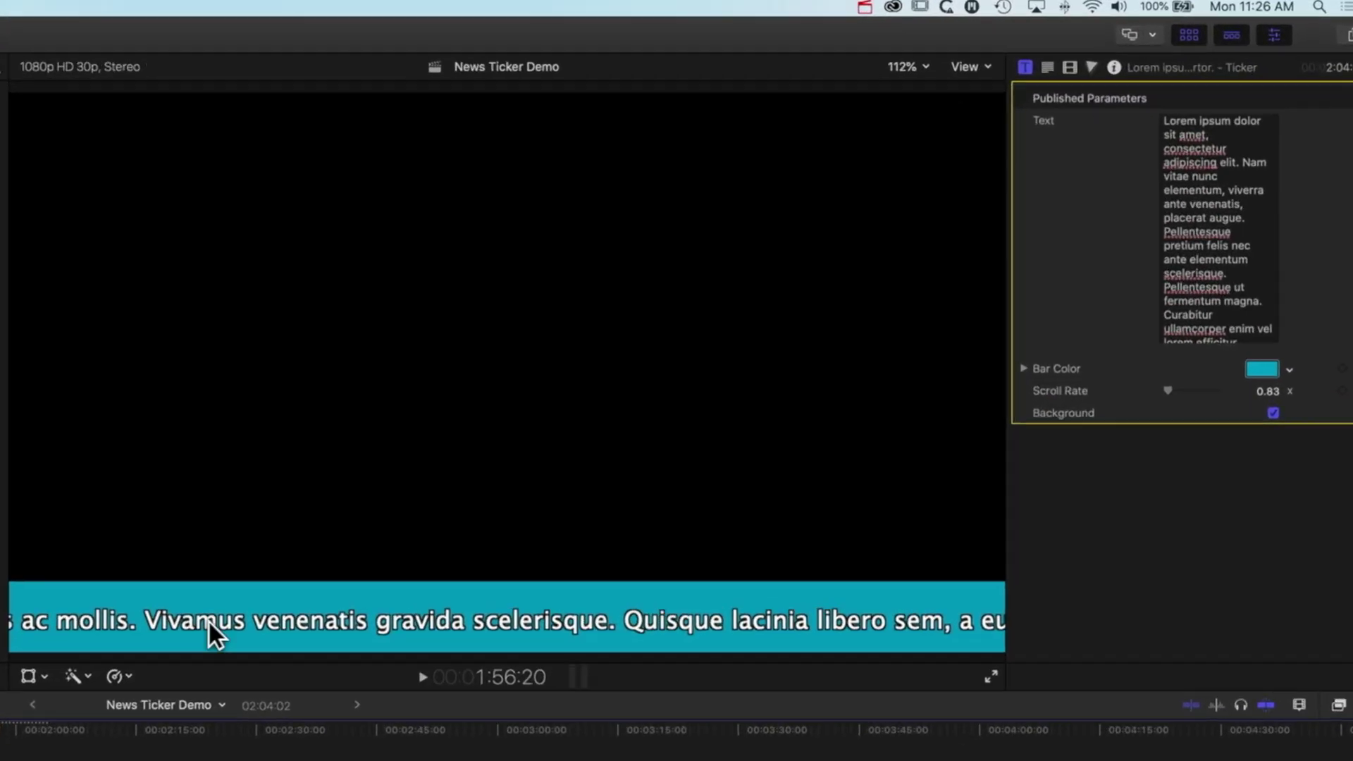
- Show the title's text formatting settings and play the ticker from the start
mouse_move(1313, 367)
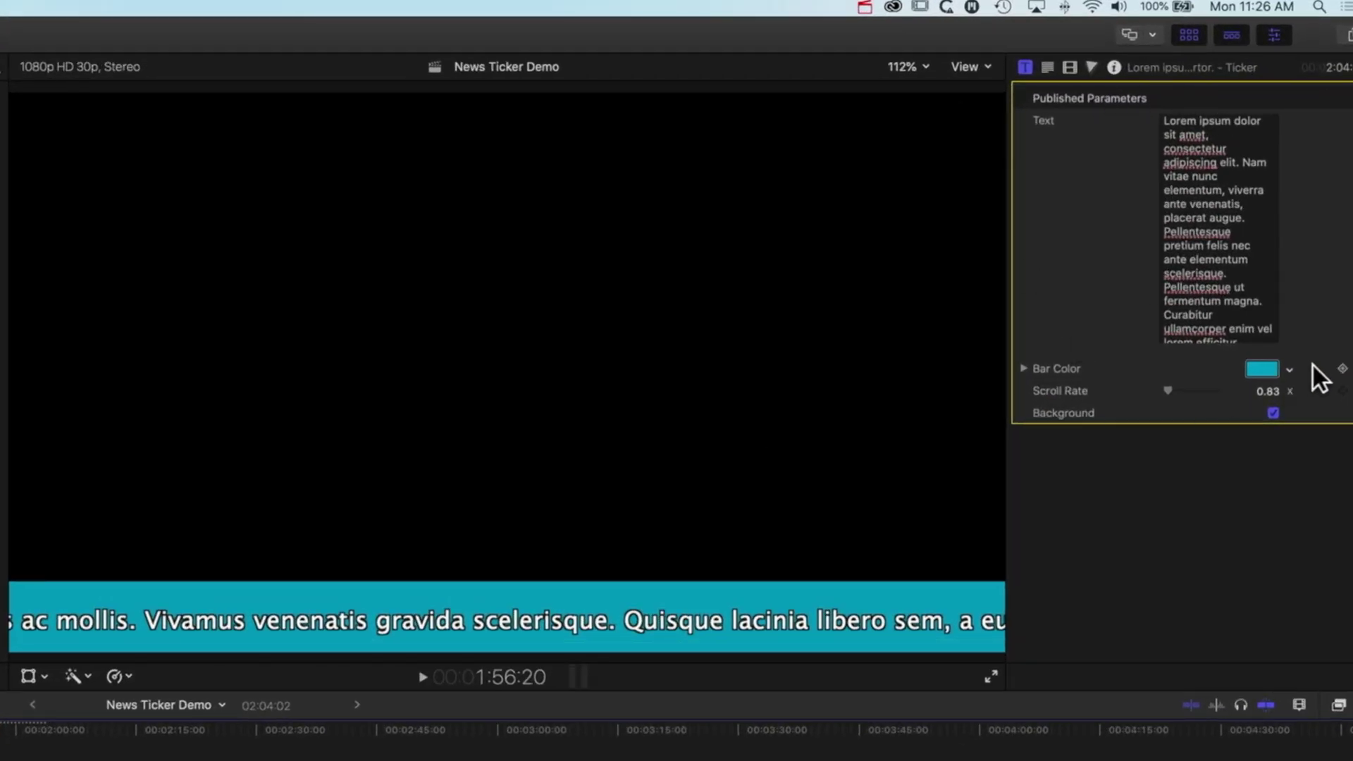
left_click(1047, 67)
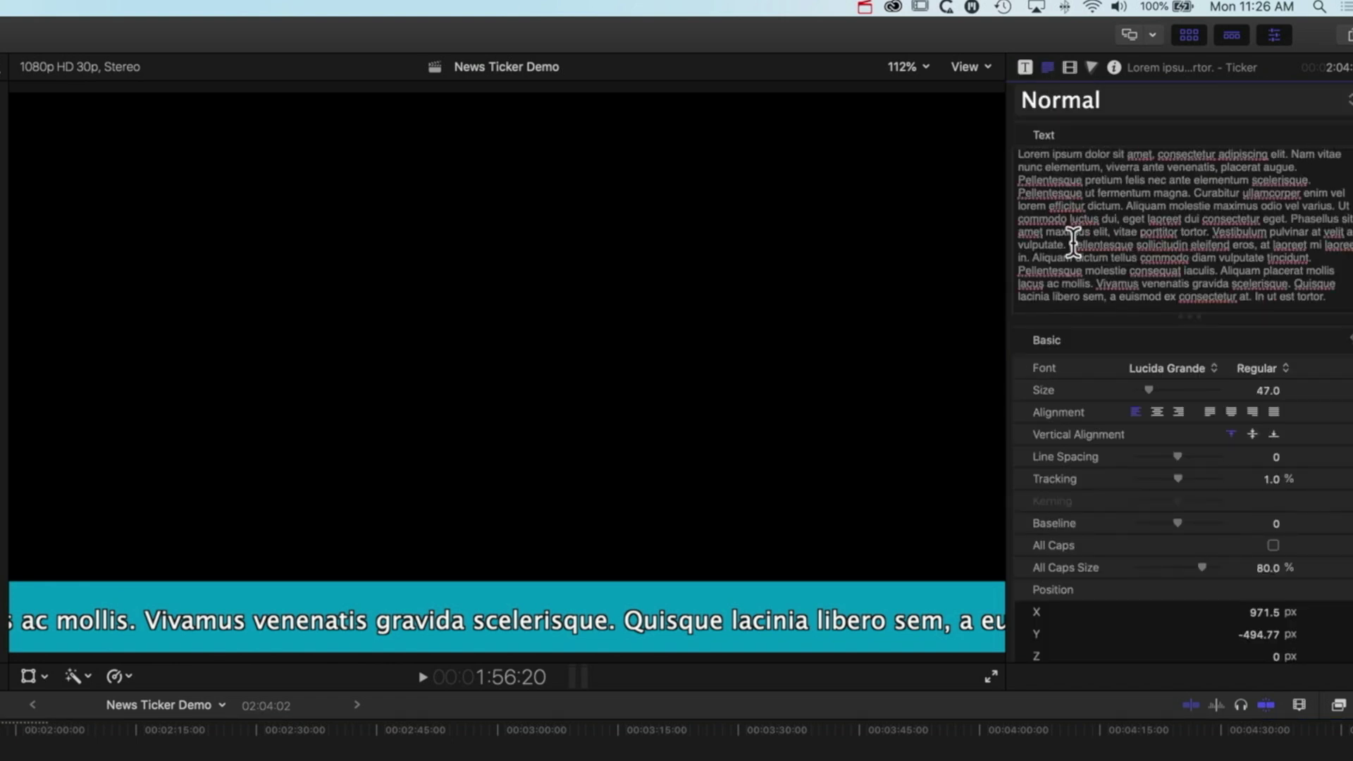
left_click(4, 749)
key("Home")
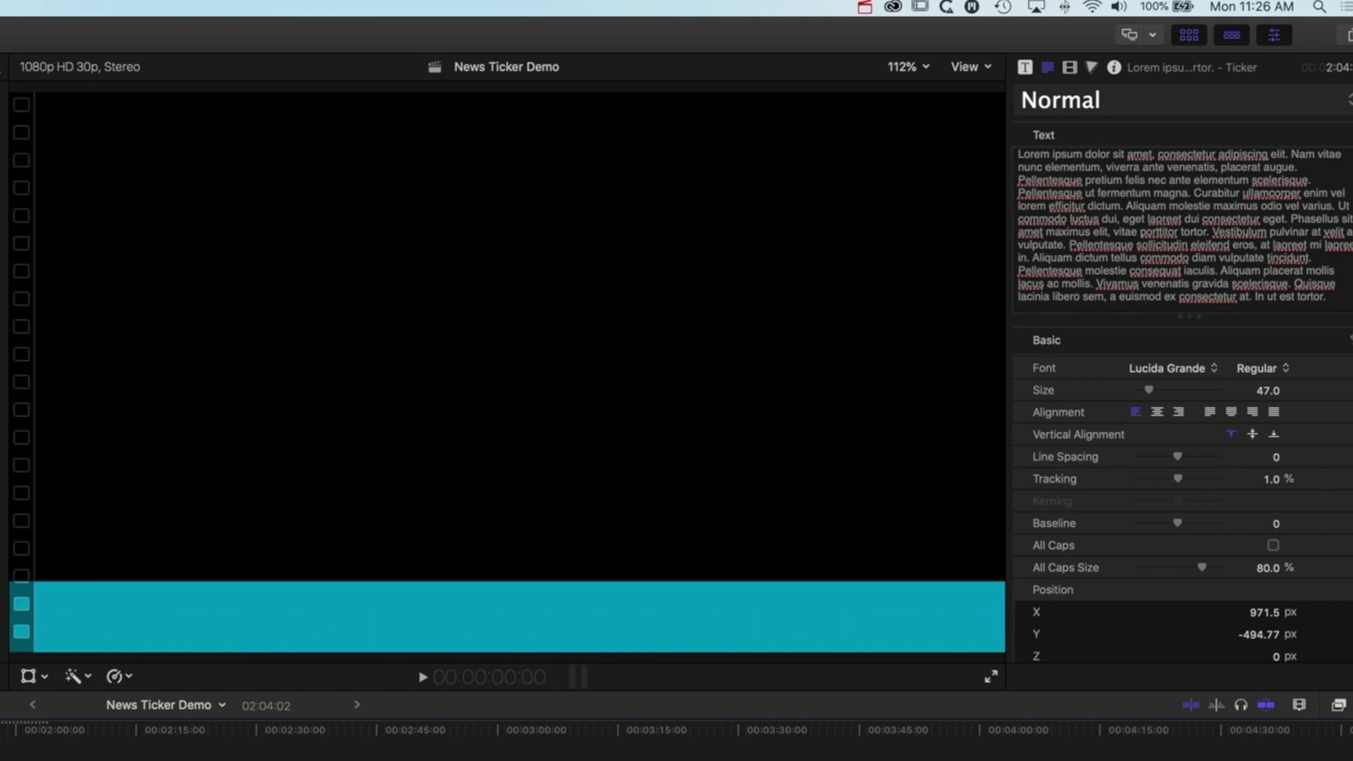
key("space")
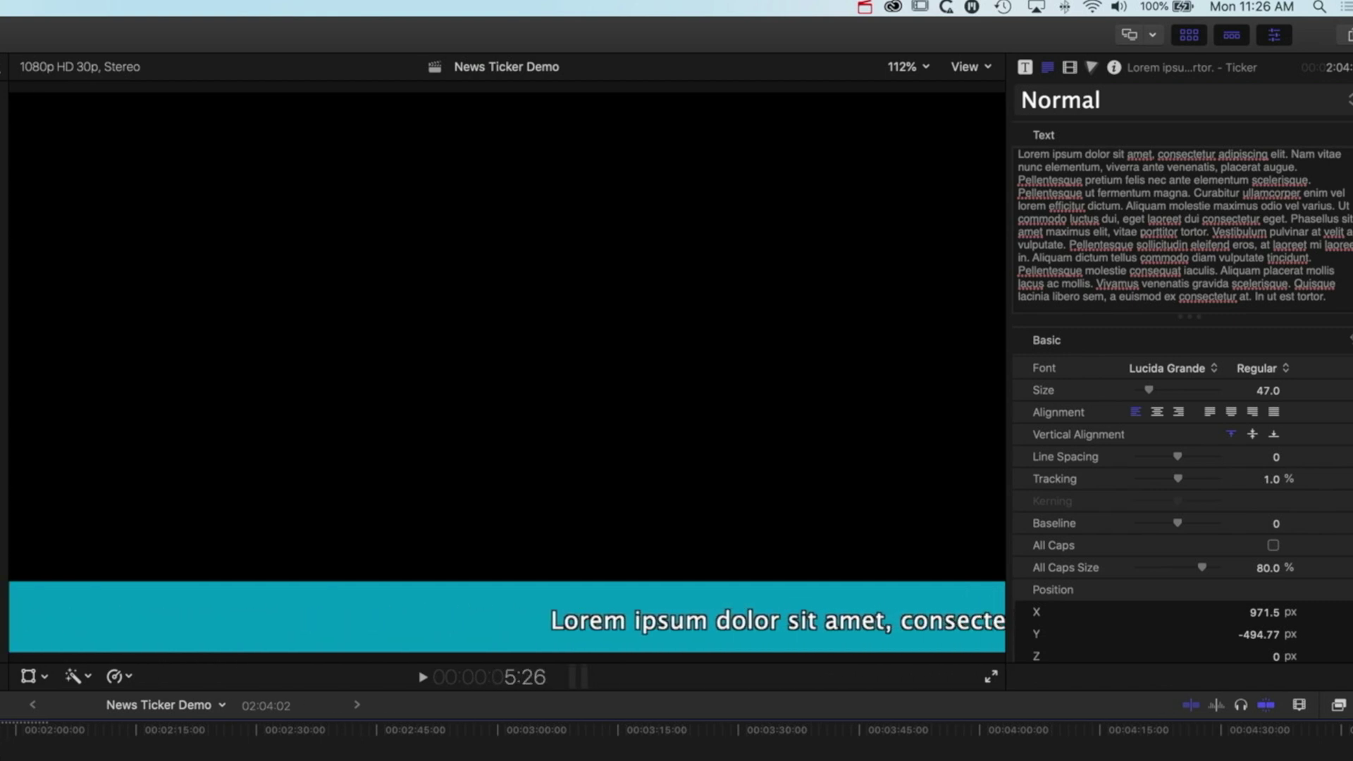
- Colour the words 'consectetur adipiscing' yellow in the ticker text
left_click(1175, 153)
left_click_drag(1160, 153, 1261, 155)
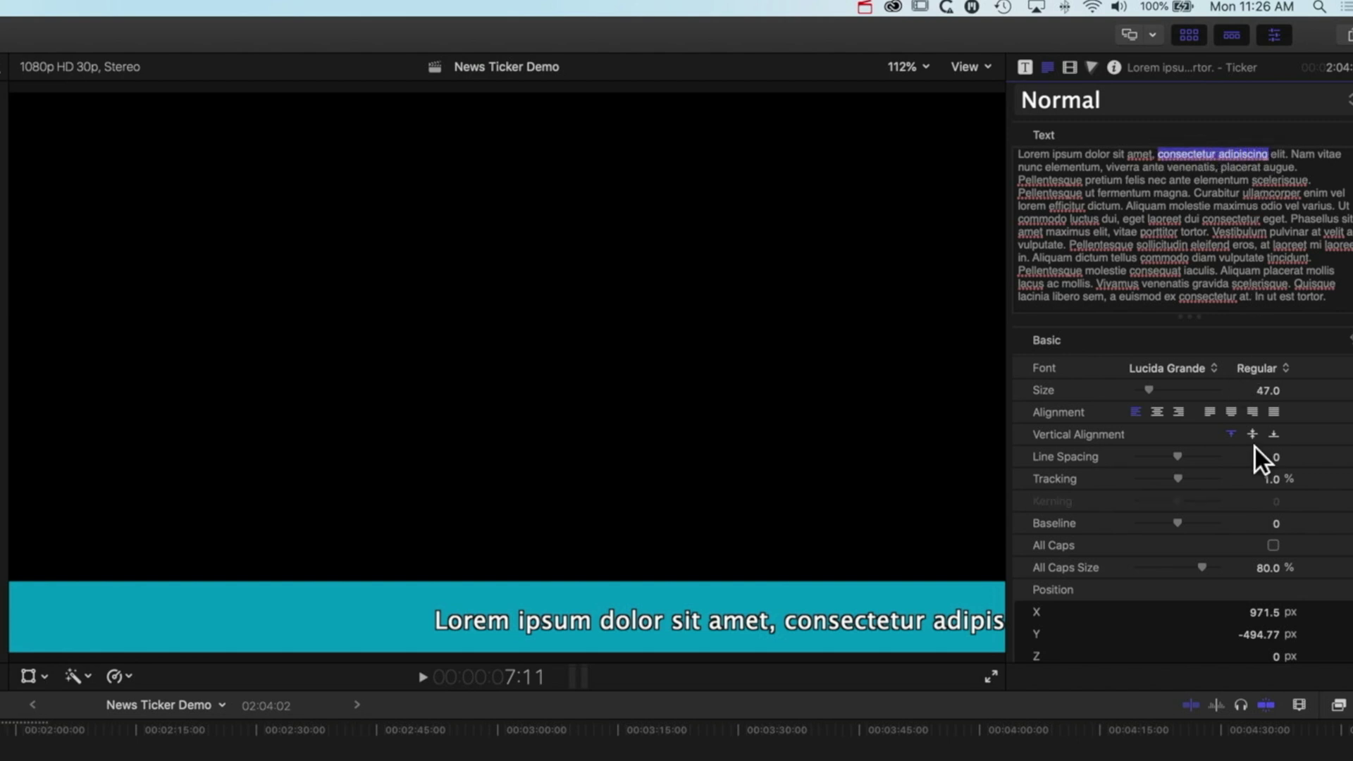
scroll(1255, 437, "down", 8)
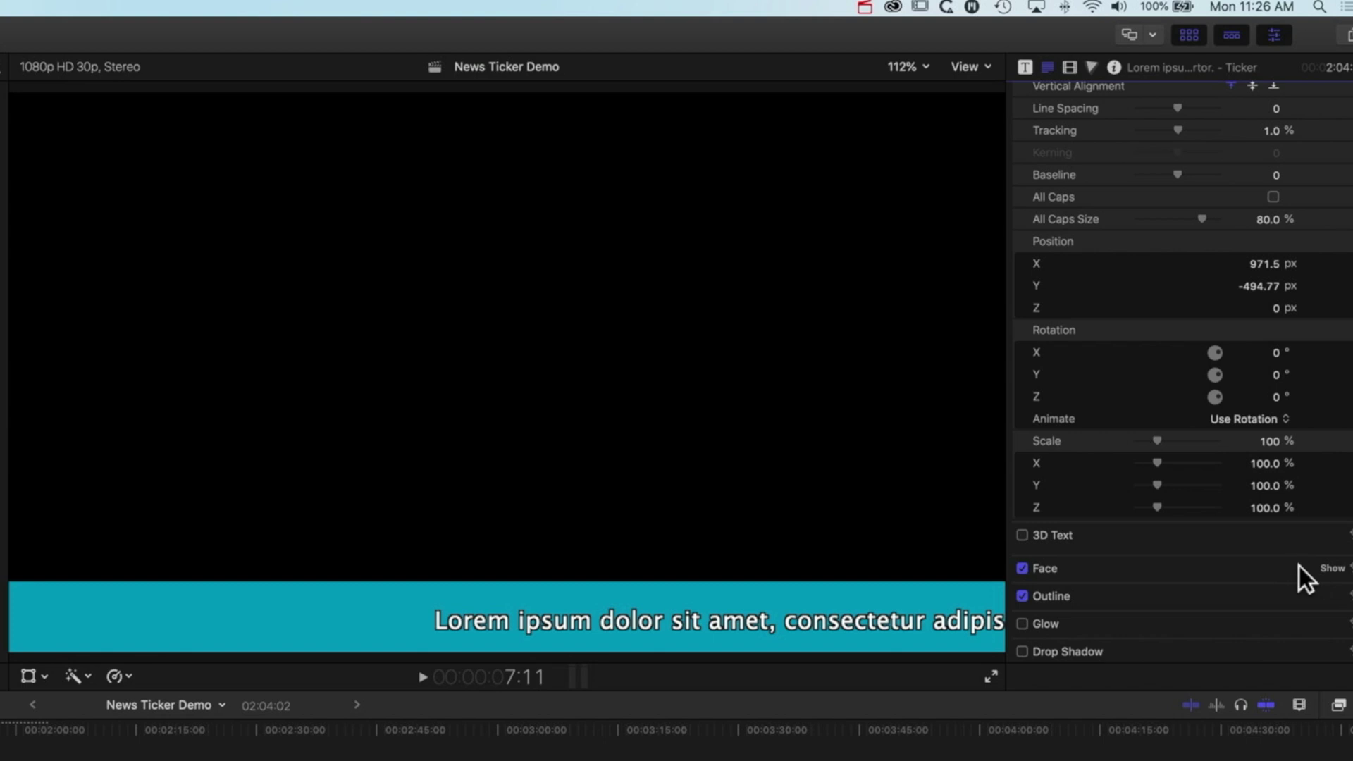
left_click(1334, 568)
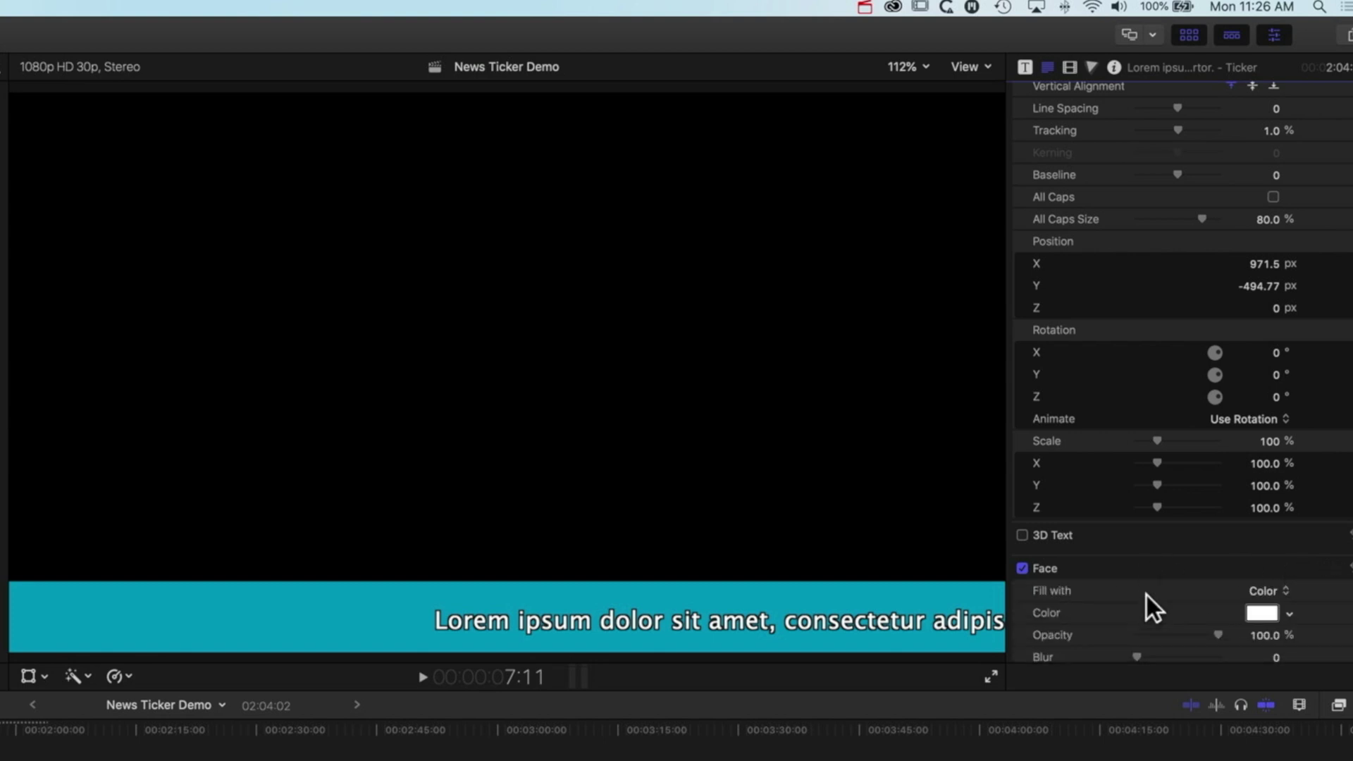
left_click(1289, 612)
left_click_drag(1263, 637, 1225, 655)
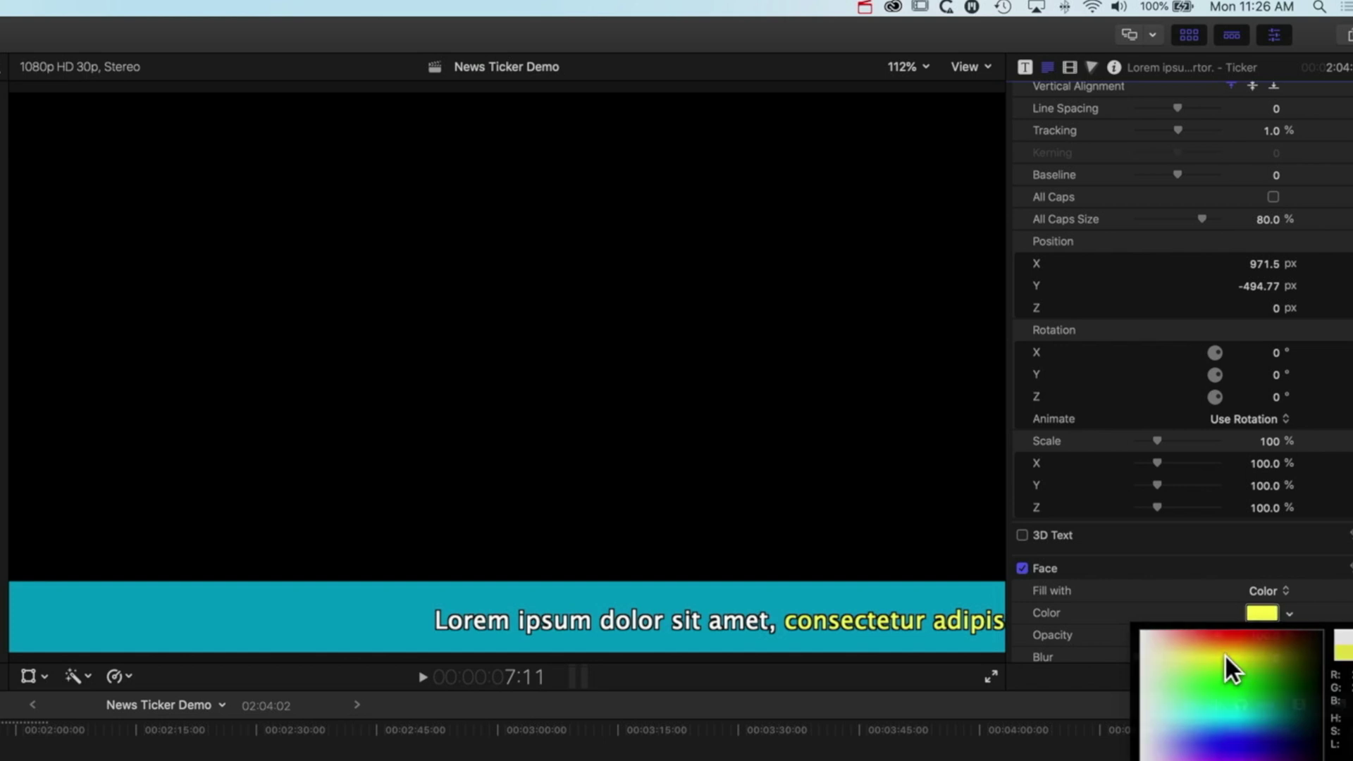
left_click(1100, 694)
- Switch off the outline on the ticker text
scroll(1050, 88, "down", 1)
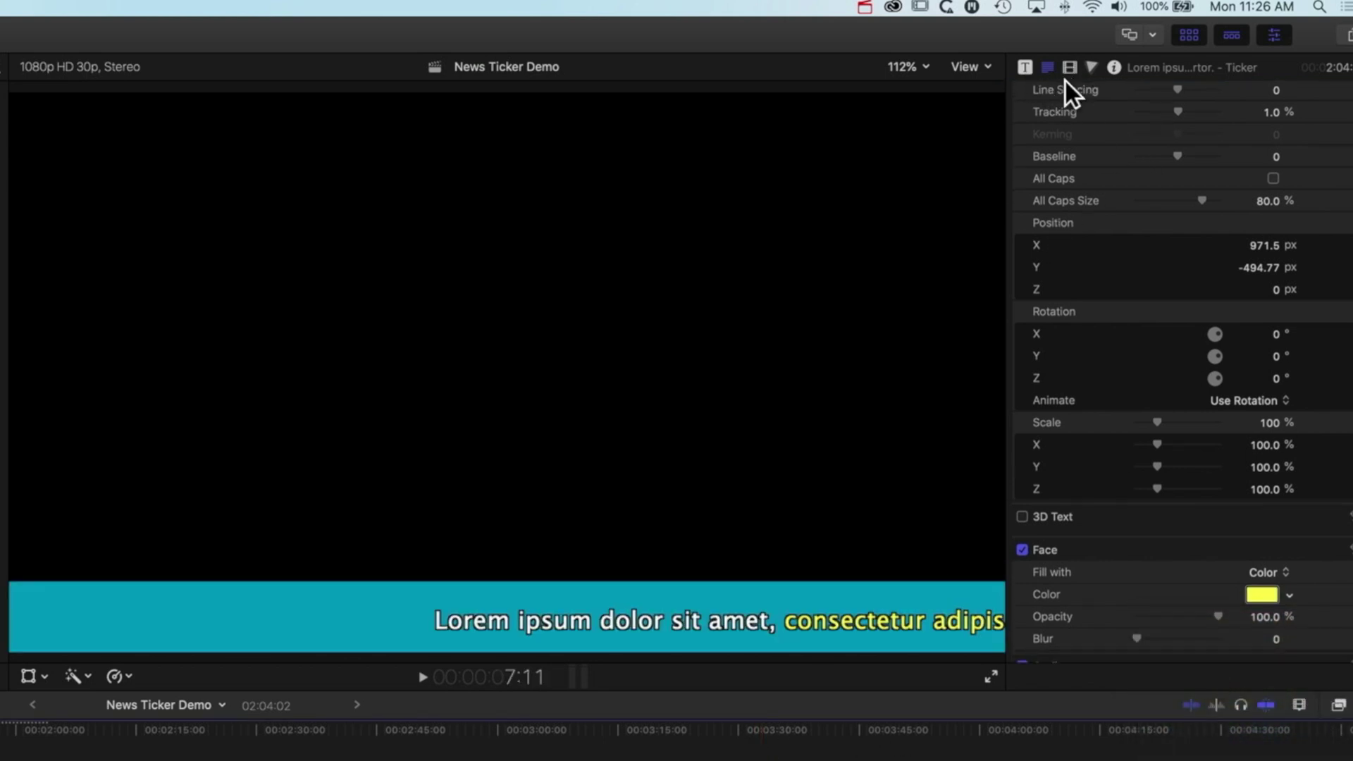
scroll(1065, 82, "up", 5)
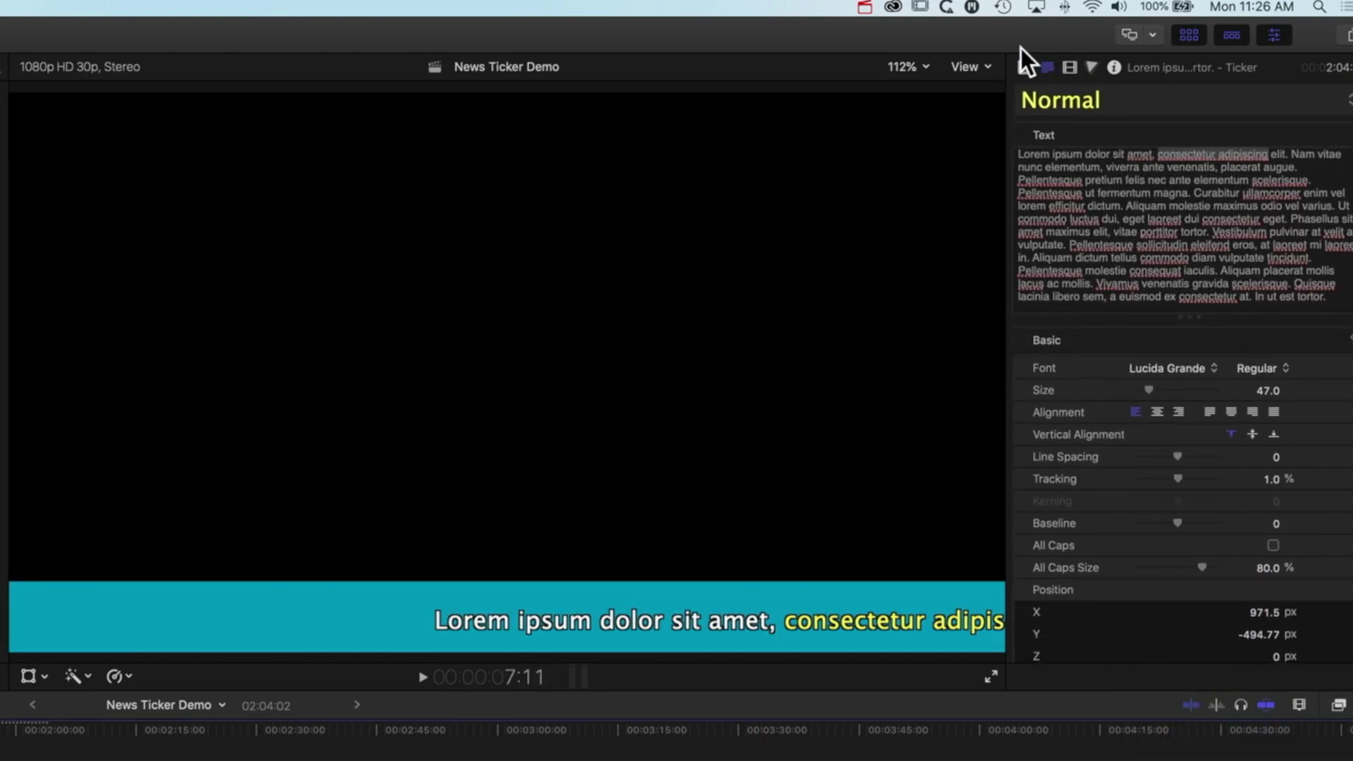
left_click(1025, 66)
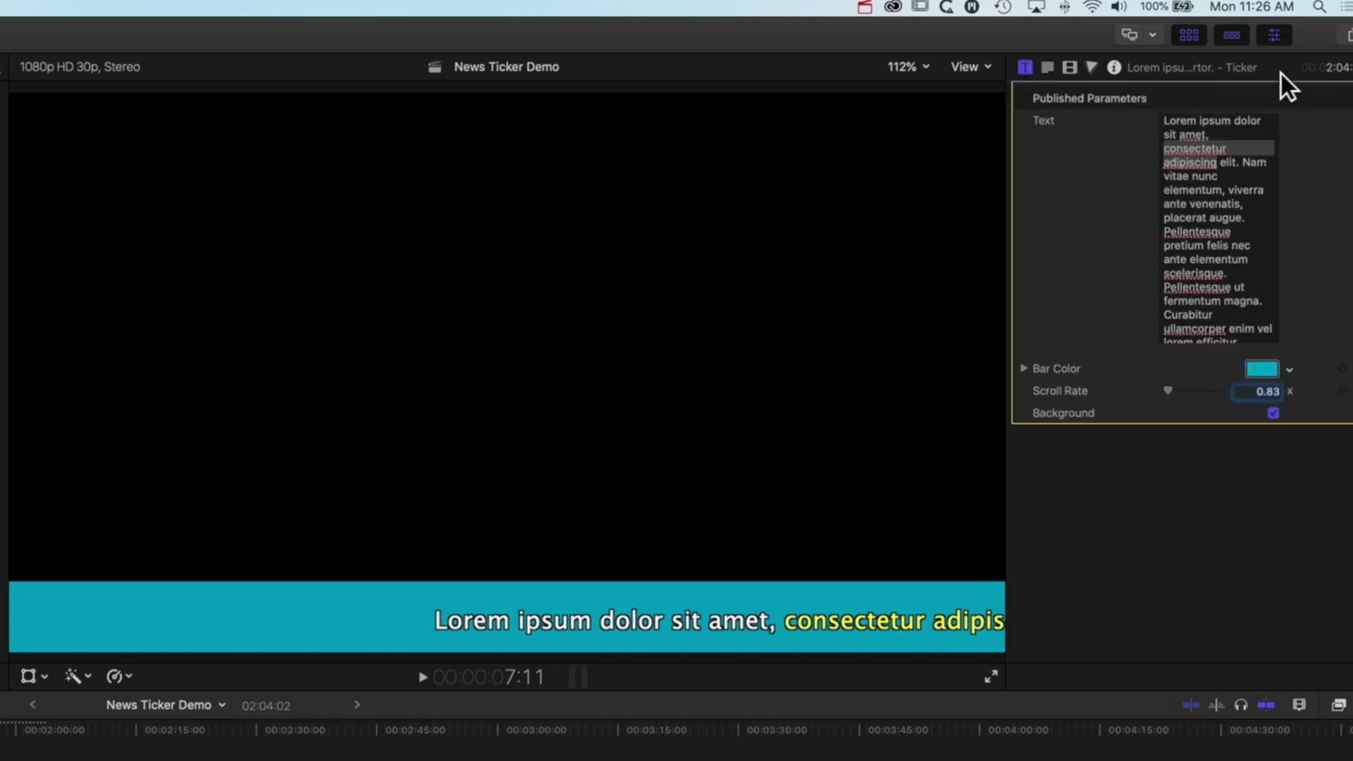
left_click(1047, 66)
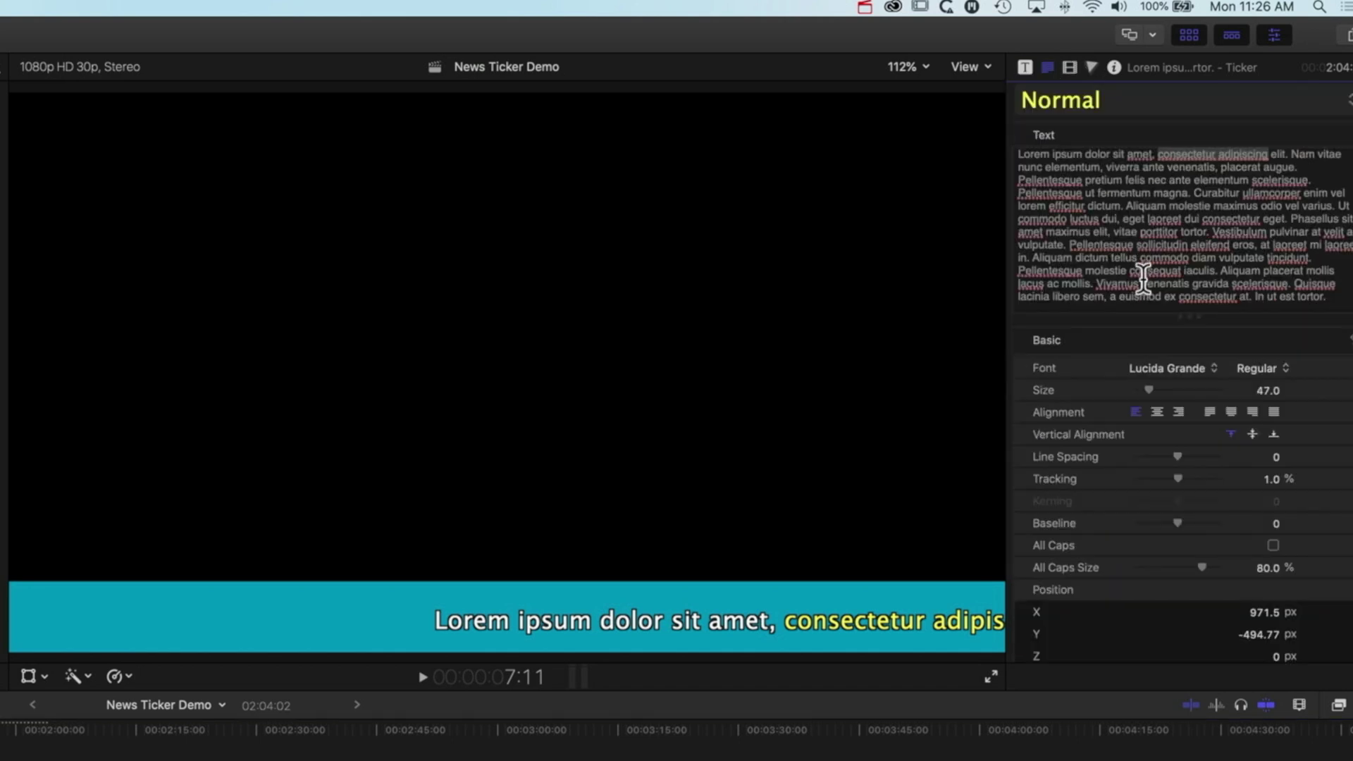
scroll(1169, 514, "down", 10)
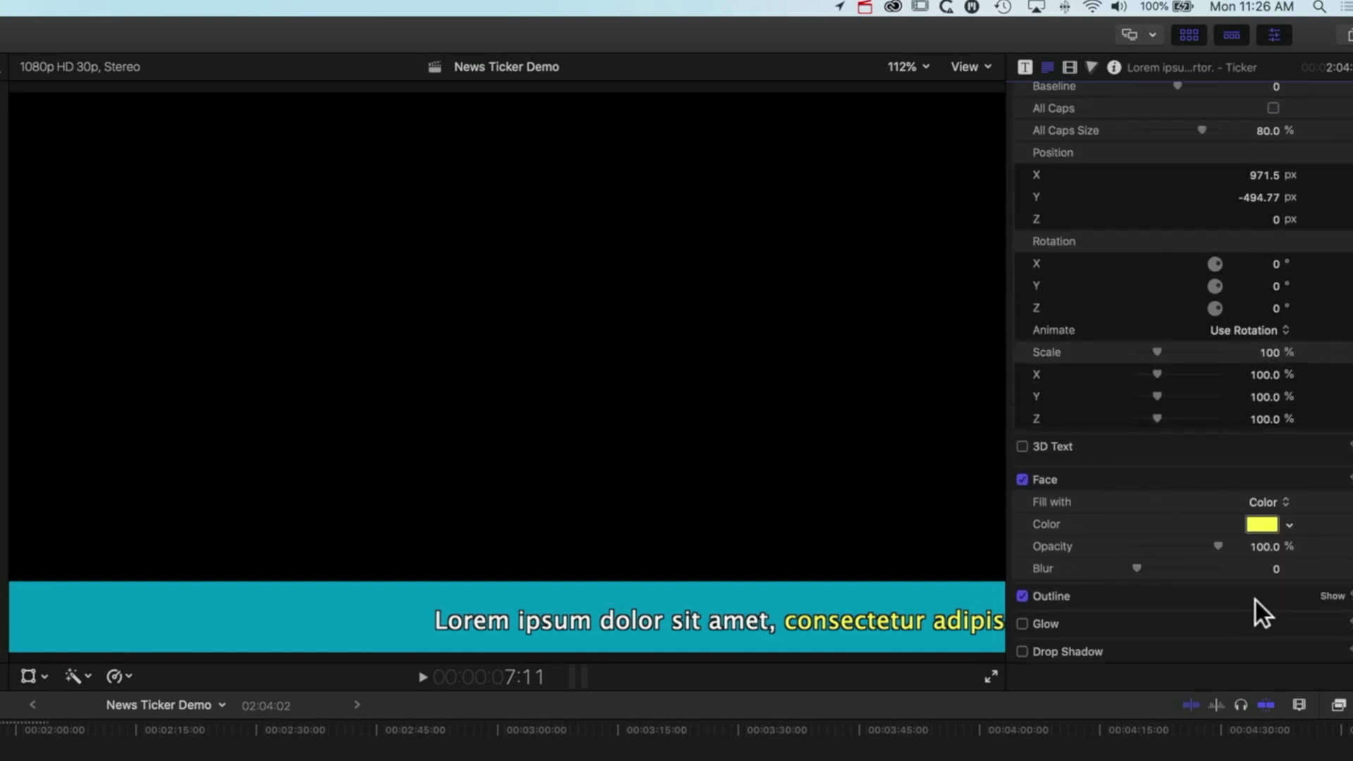
left_click(836, 638)
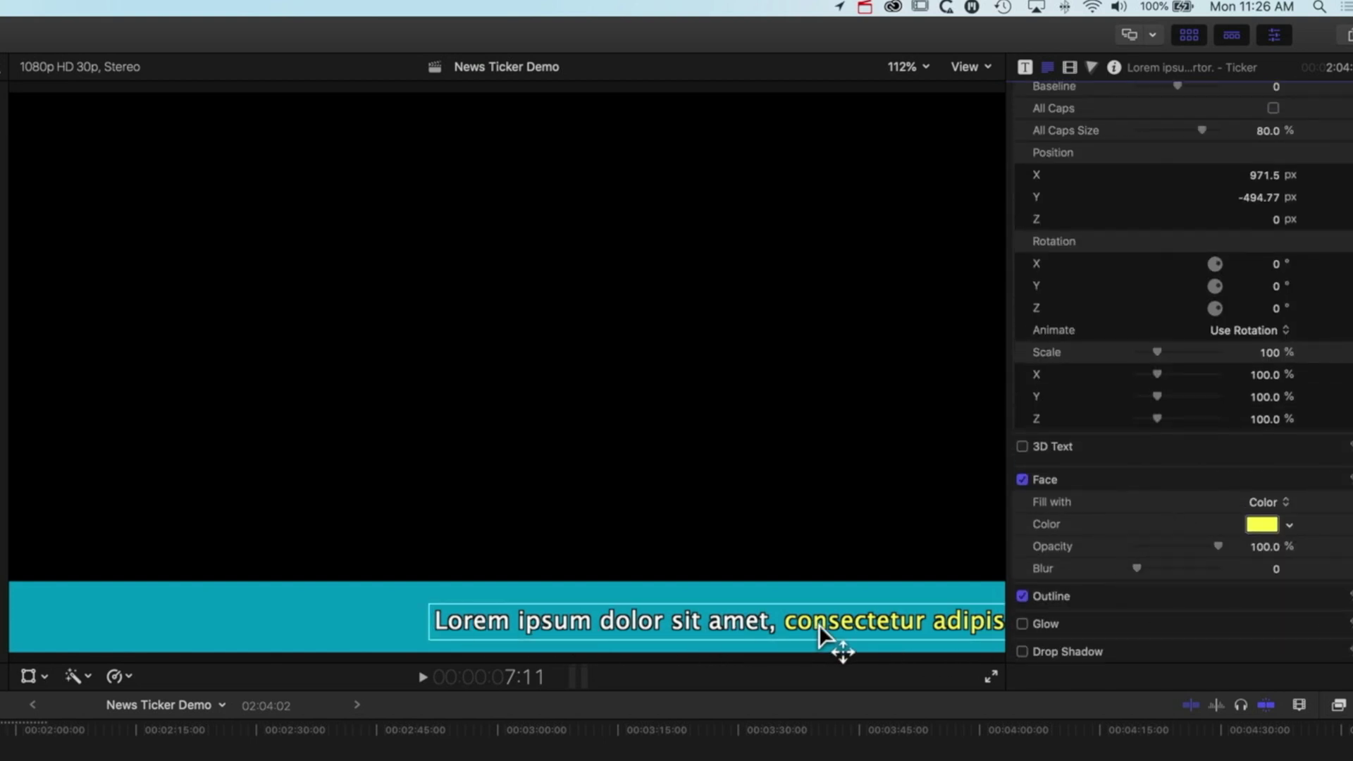
left_click(1020, 596)
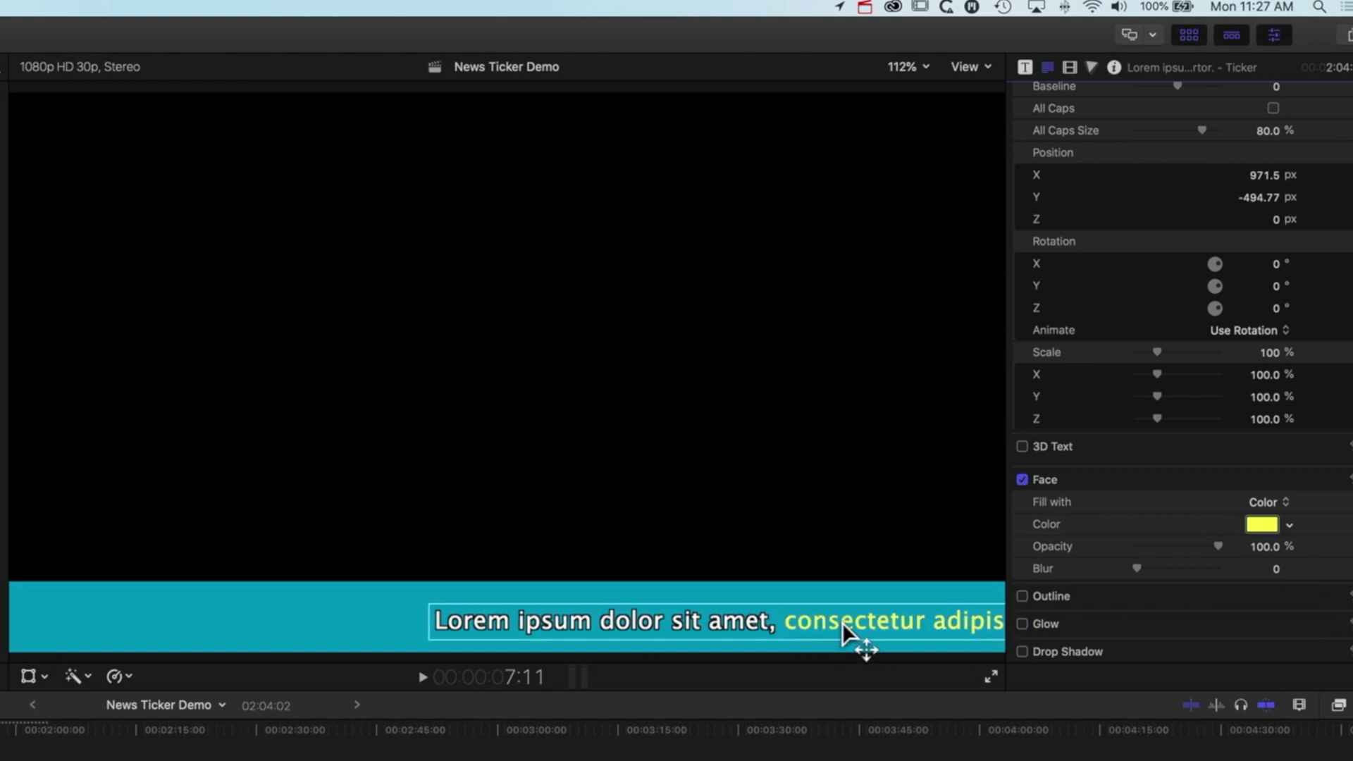
scroll(1089, 298, "up", 10)
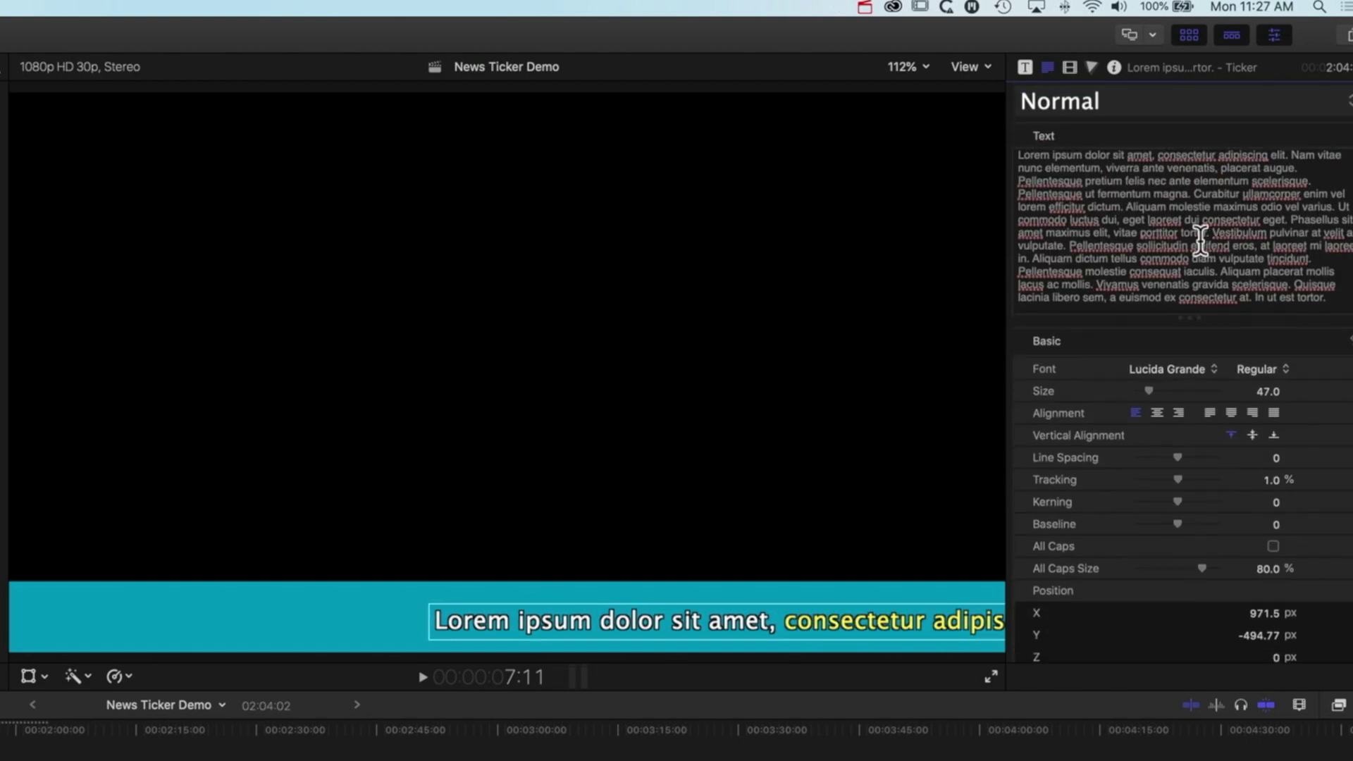
- Make all ticker text bold, outline off, with All Caps at 100% size
key("super+a")
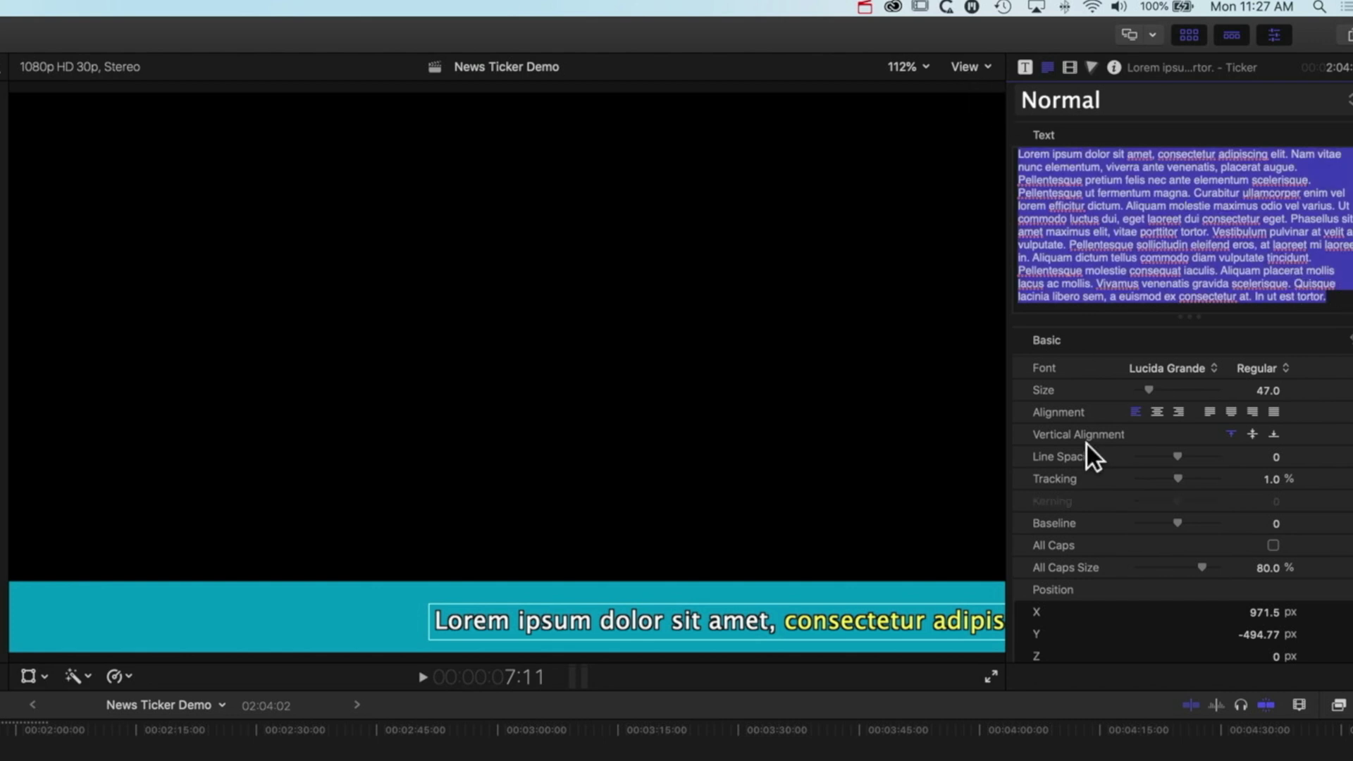
scroll(1087, 444, "down", 10)
left_click(1021, 598)
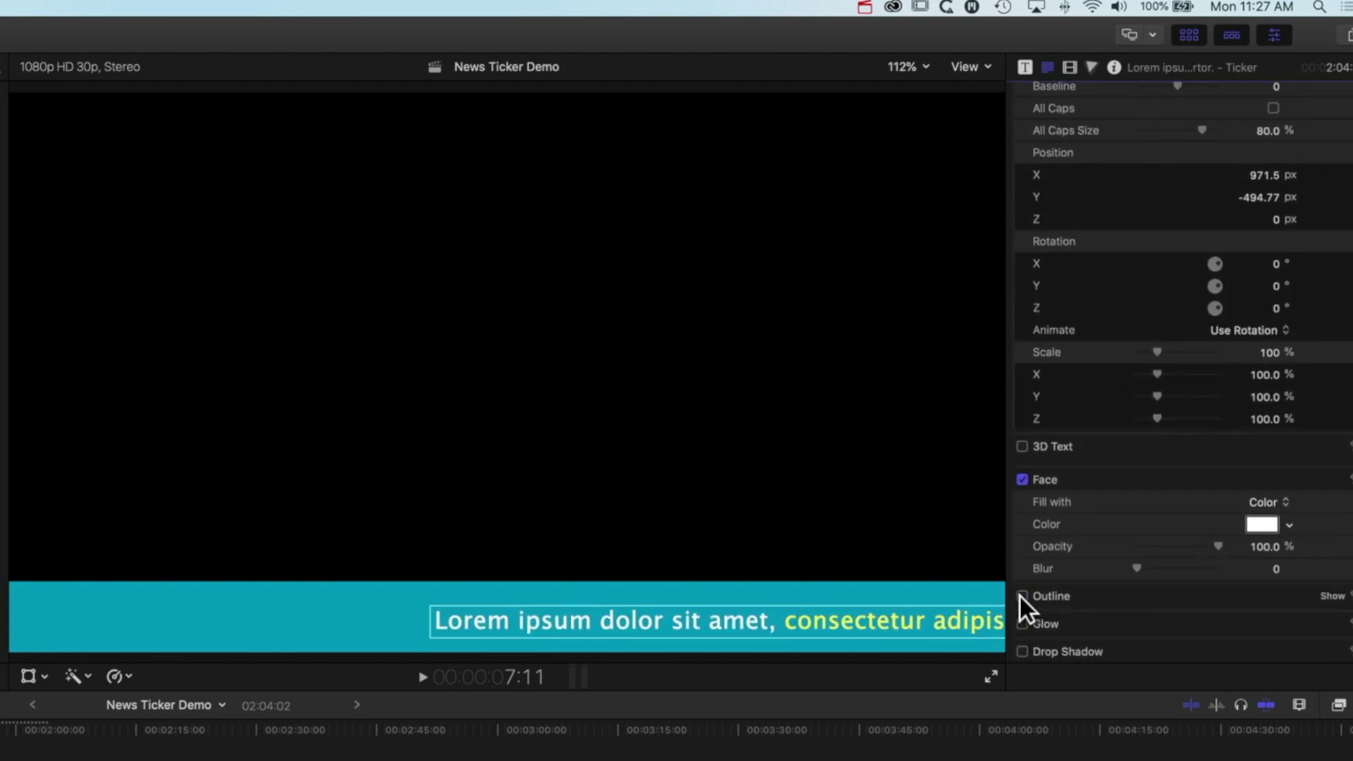
scroll(1107, 400, "up", 10)
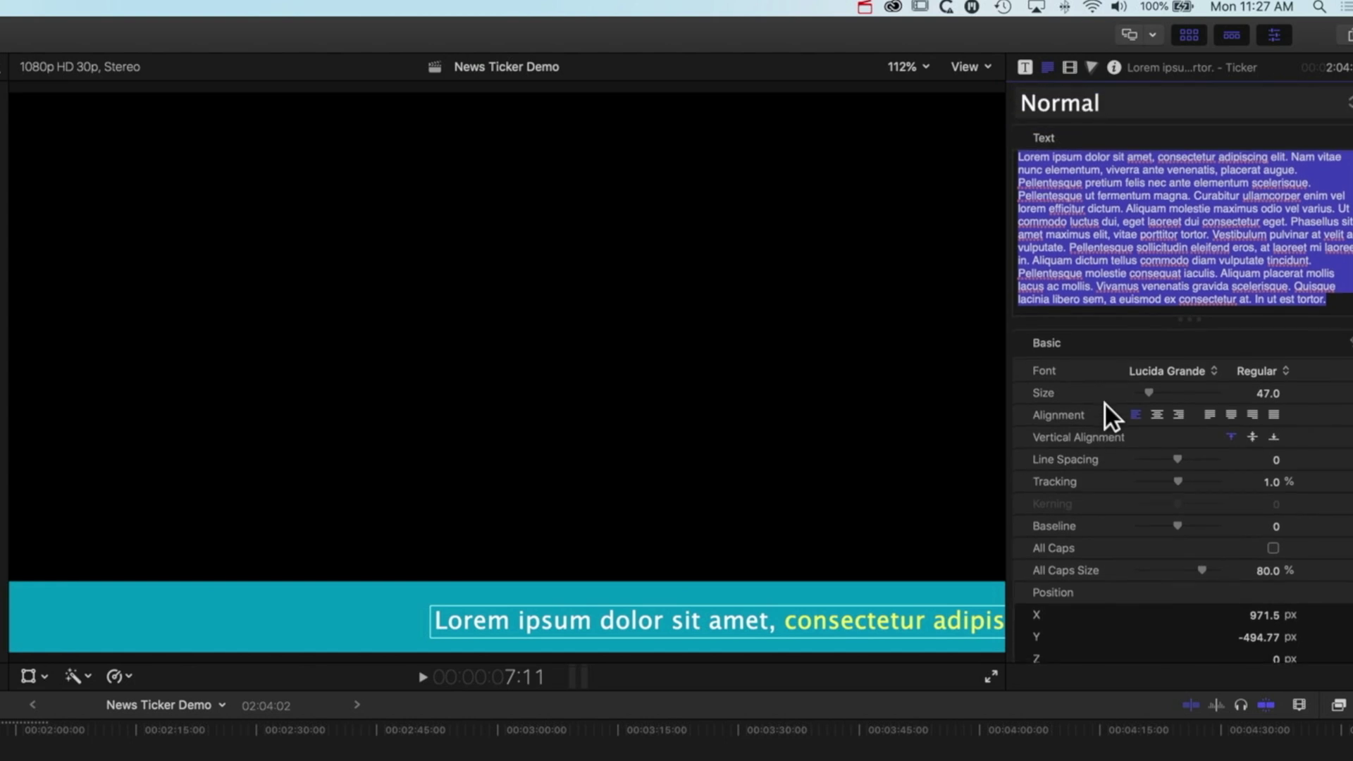
left_click(1270, 348)
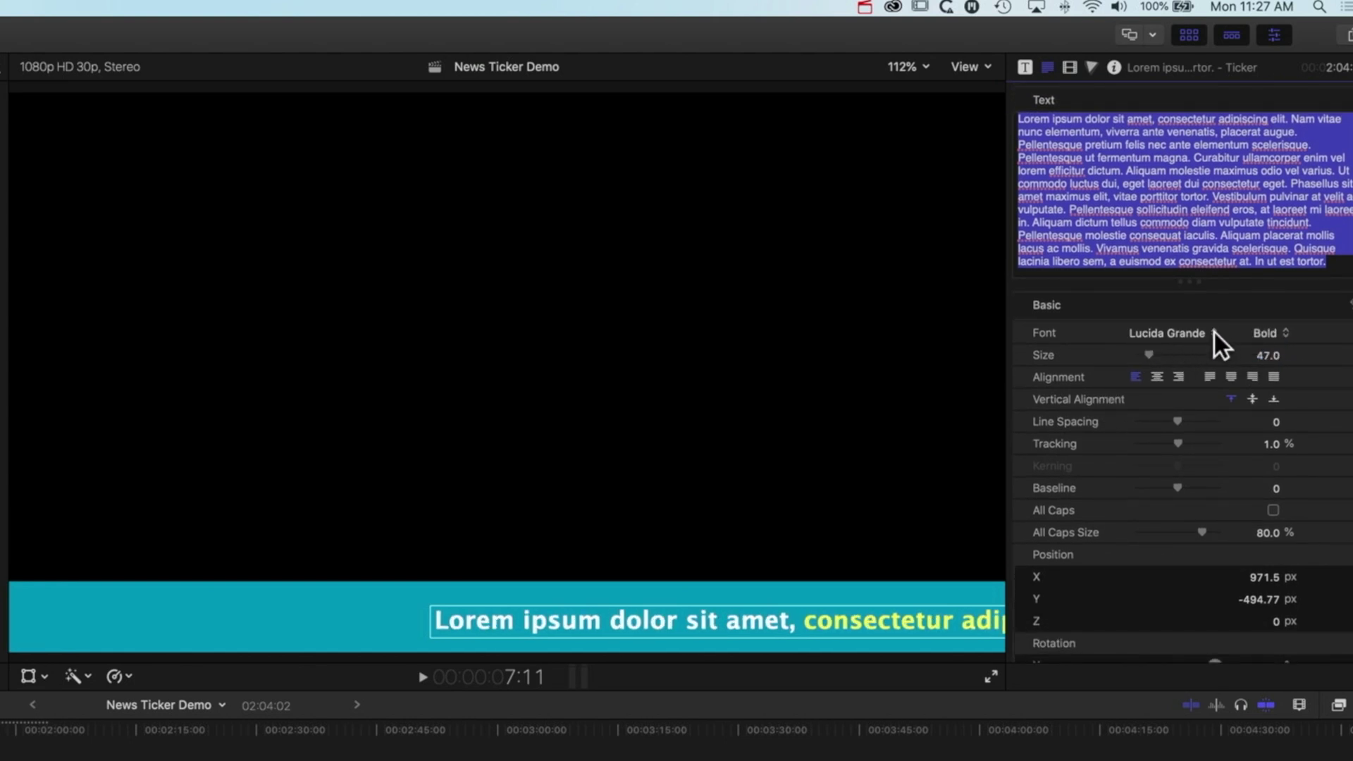
left_click(1273, 510)
left_click_drag(1202, 531, 1245, 531)
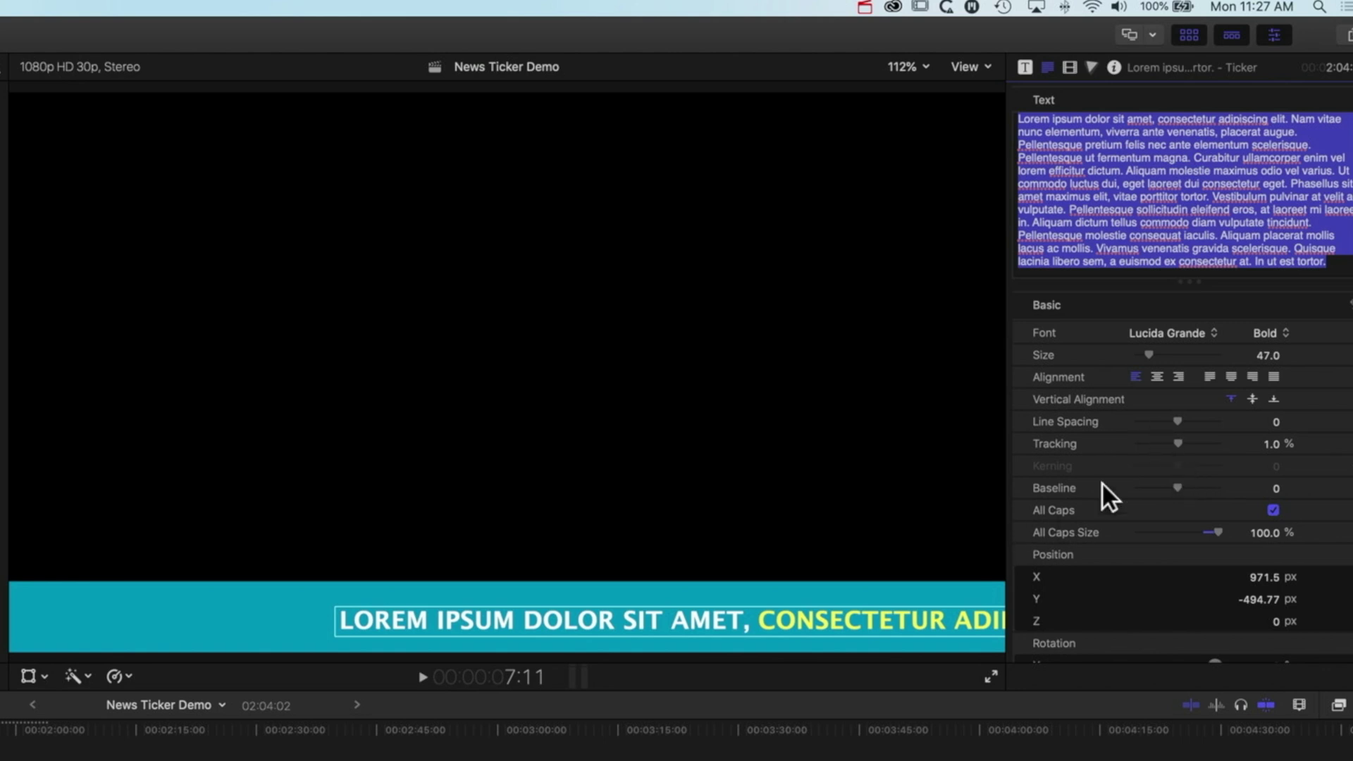
- Colour the opening words 'Lorem ipsum' green
left_click(1119, 195)
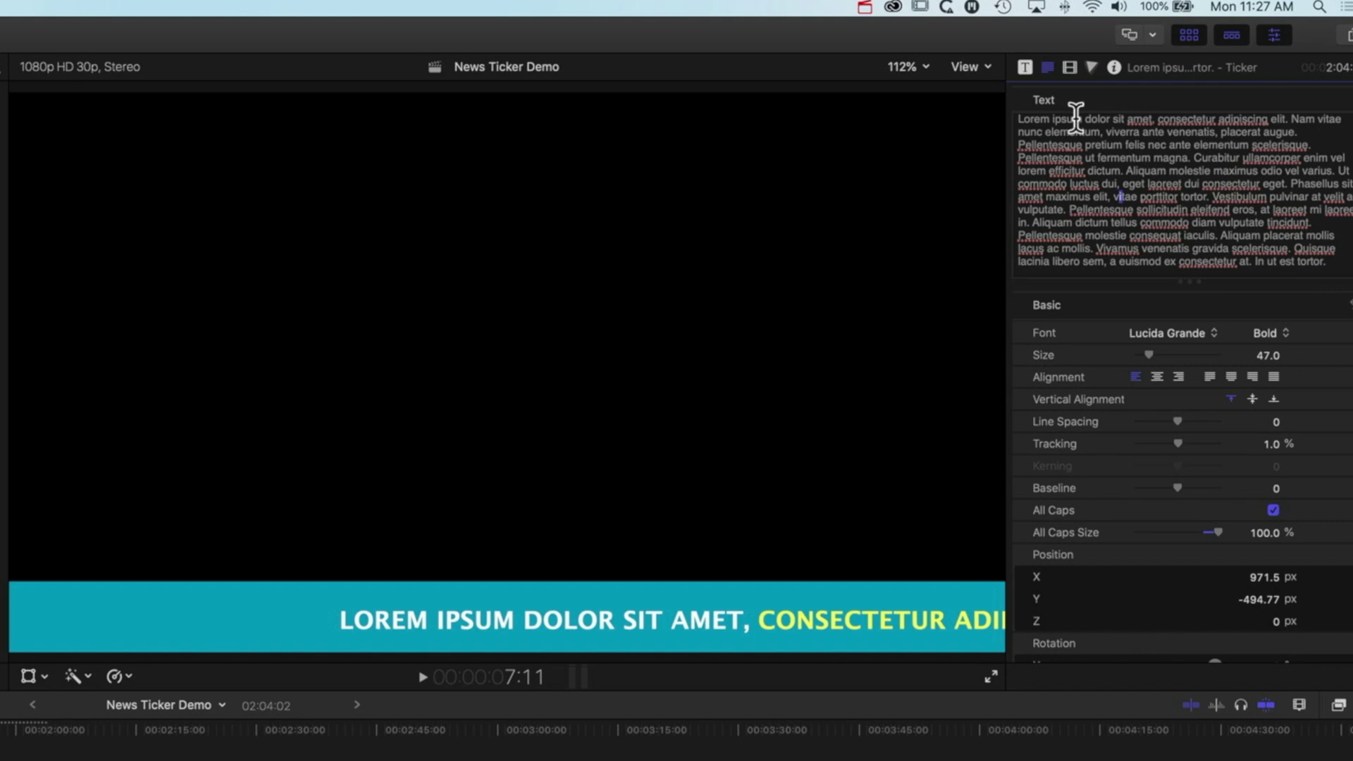
left_click_drag(1082, 119, 1022, 116)
scroll(1202, 476, "down", 10)
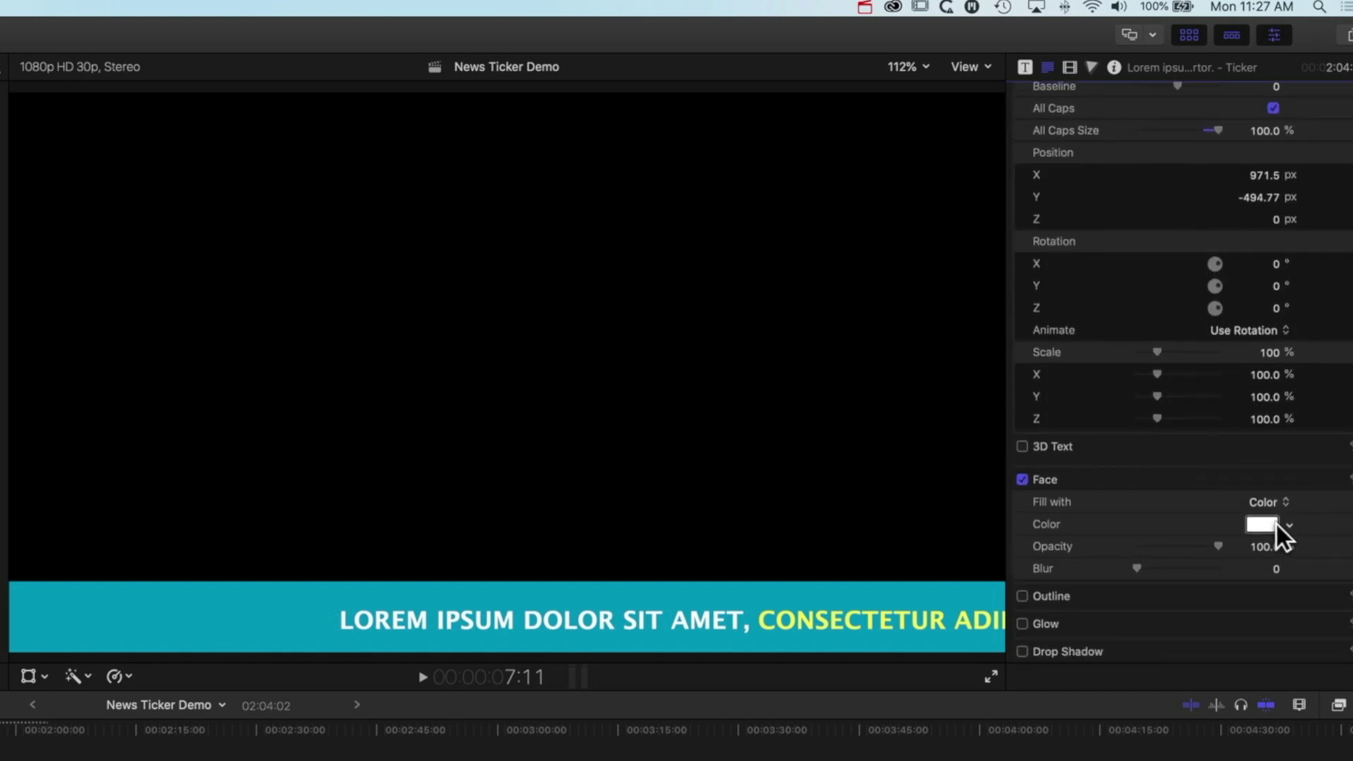
left_click(1289, 525)
left_click(1242, 591)
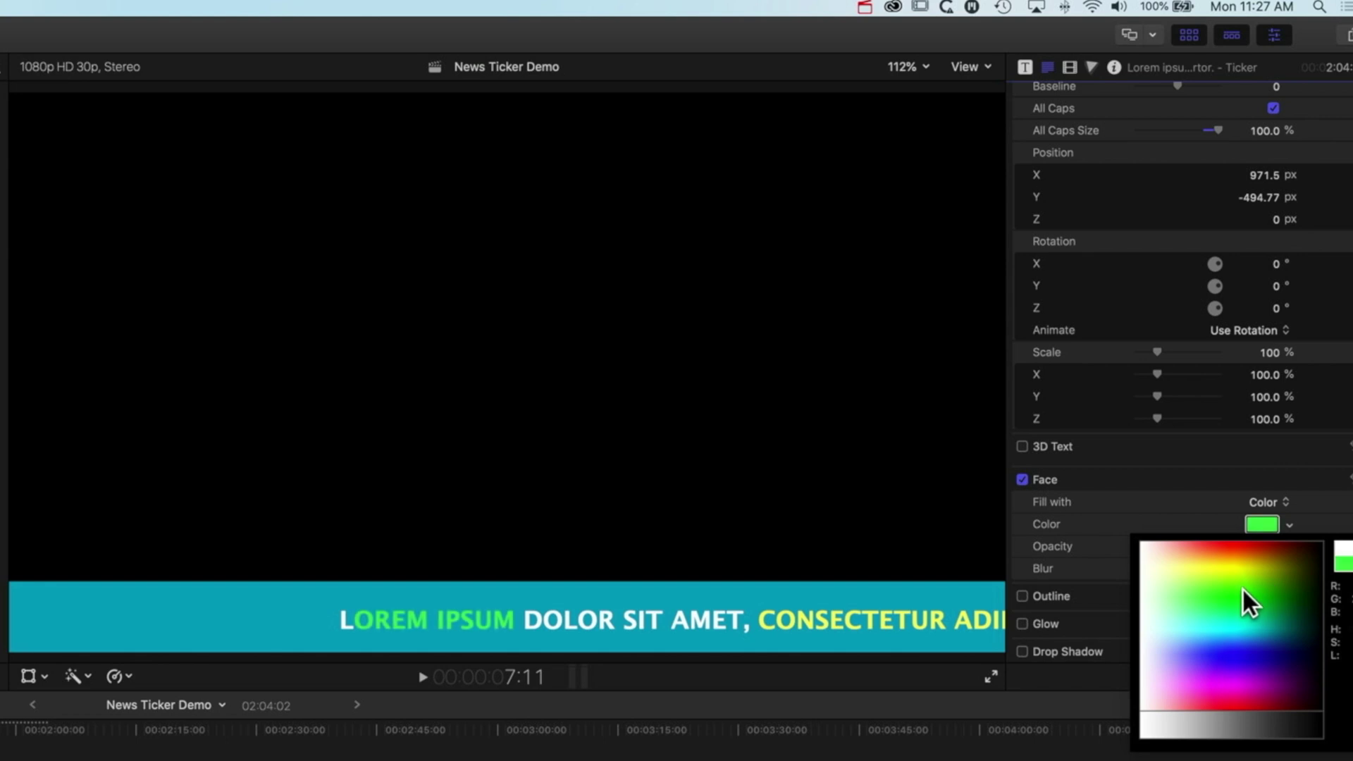
scroll(1142, 278, "up", 10)
left_click(1075, 155)
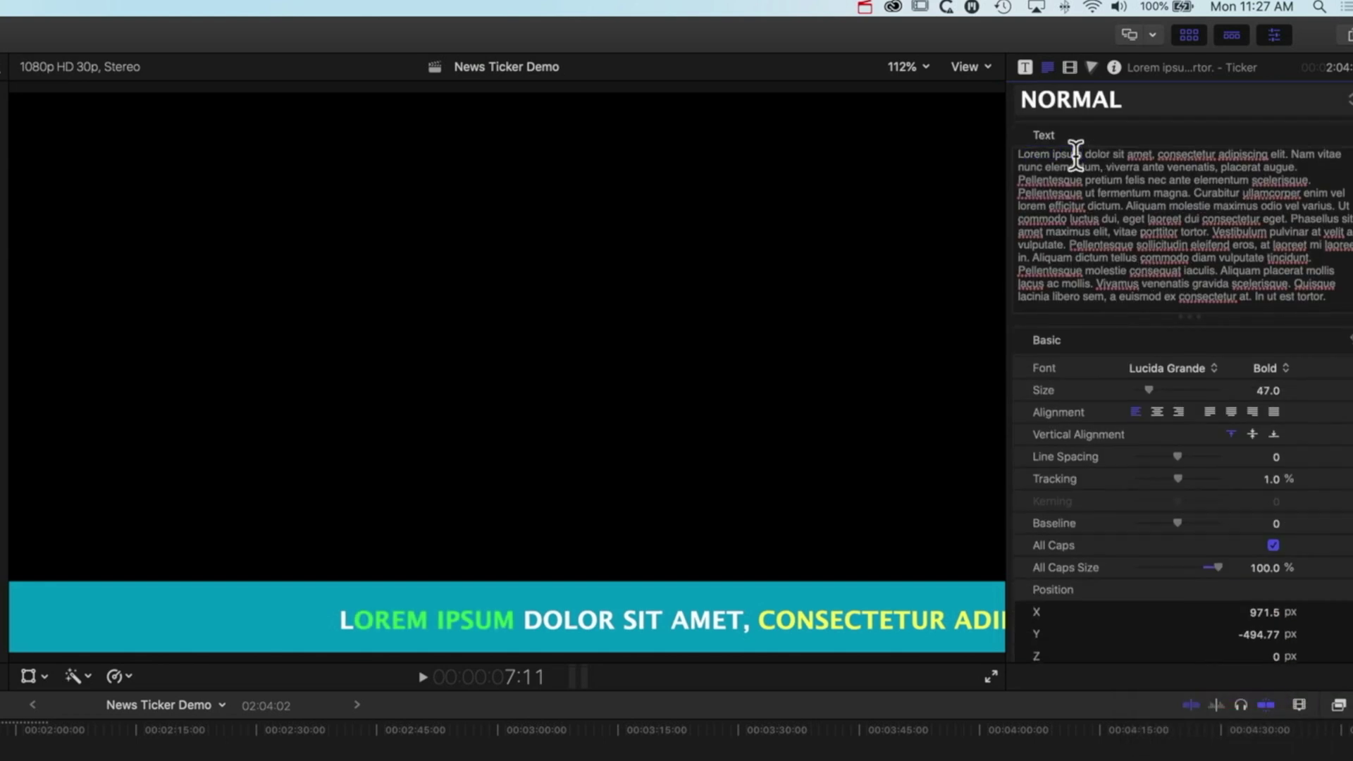
left_click_drag(1082, 154, 1012, 152)
scroll(1204, 476, "down", 3)
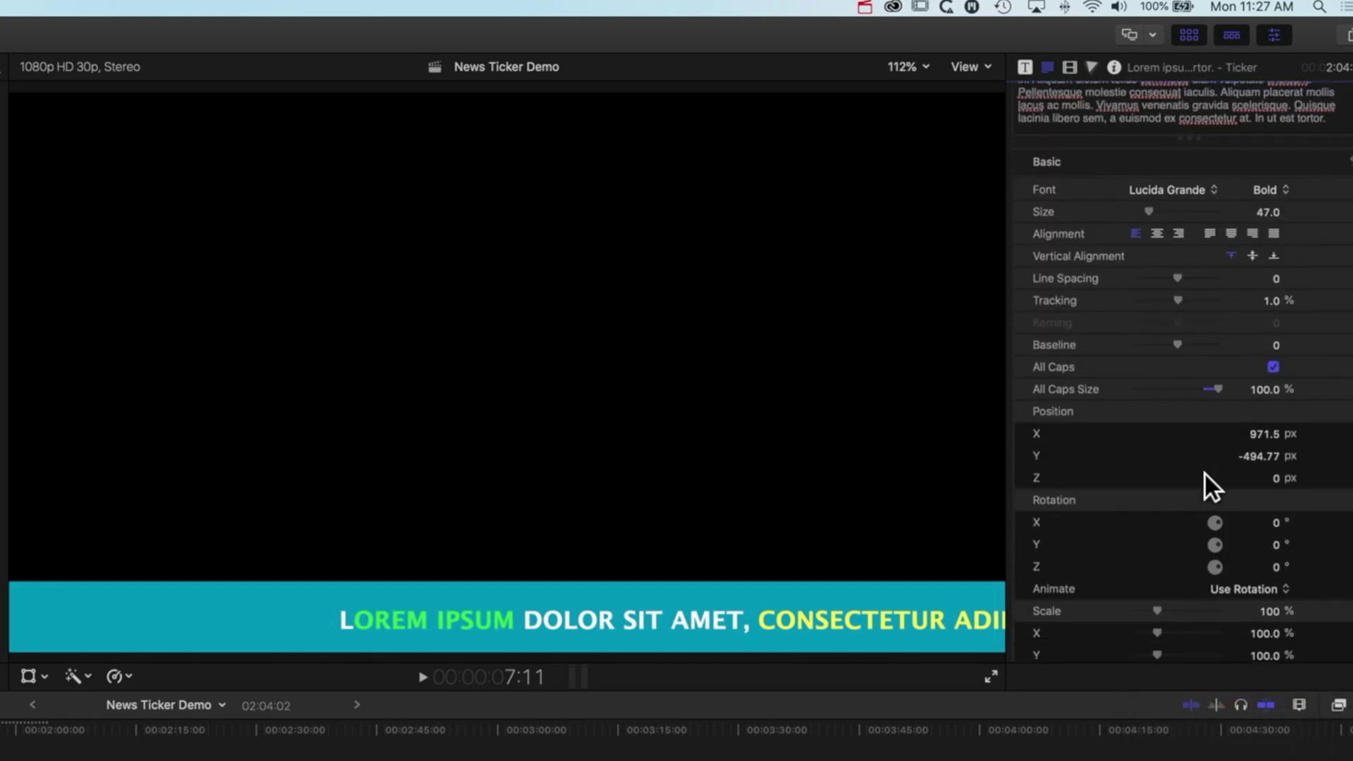
scroll(1205, 475, "down", 8)
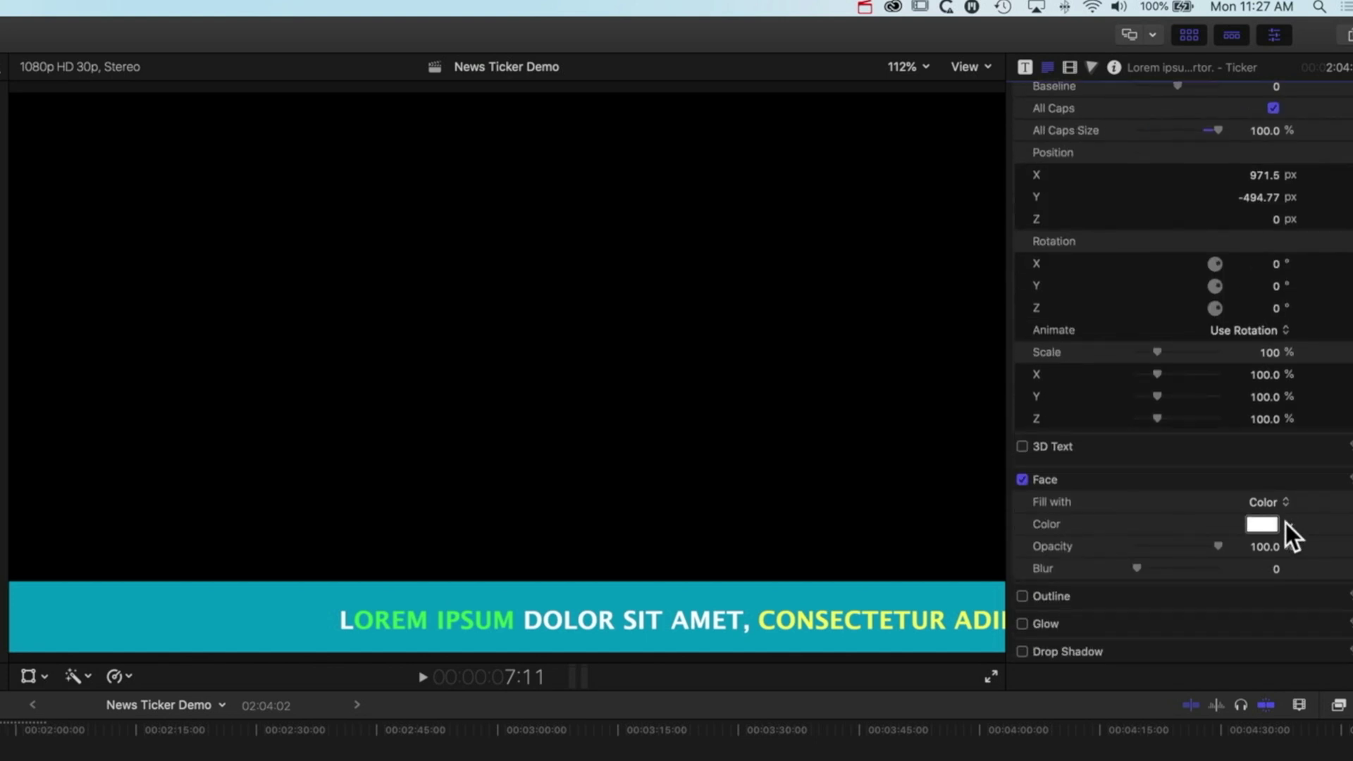
left_click(1288, 524)
left_click(1237, 582)
key("Escape")
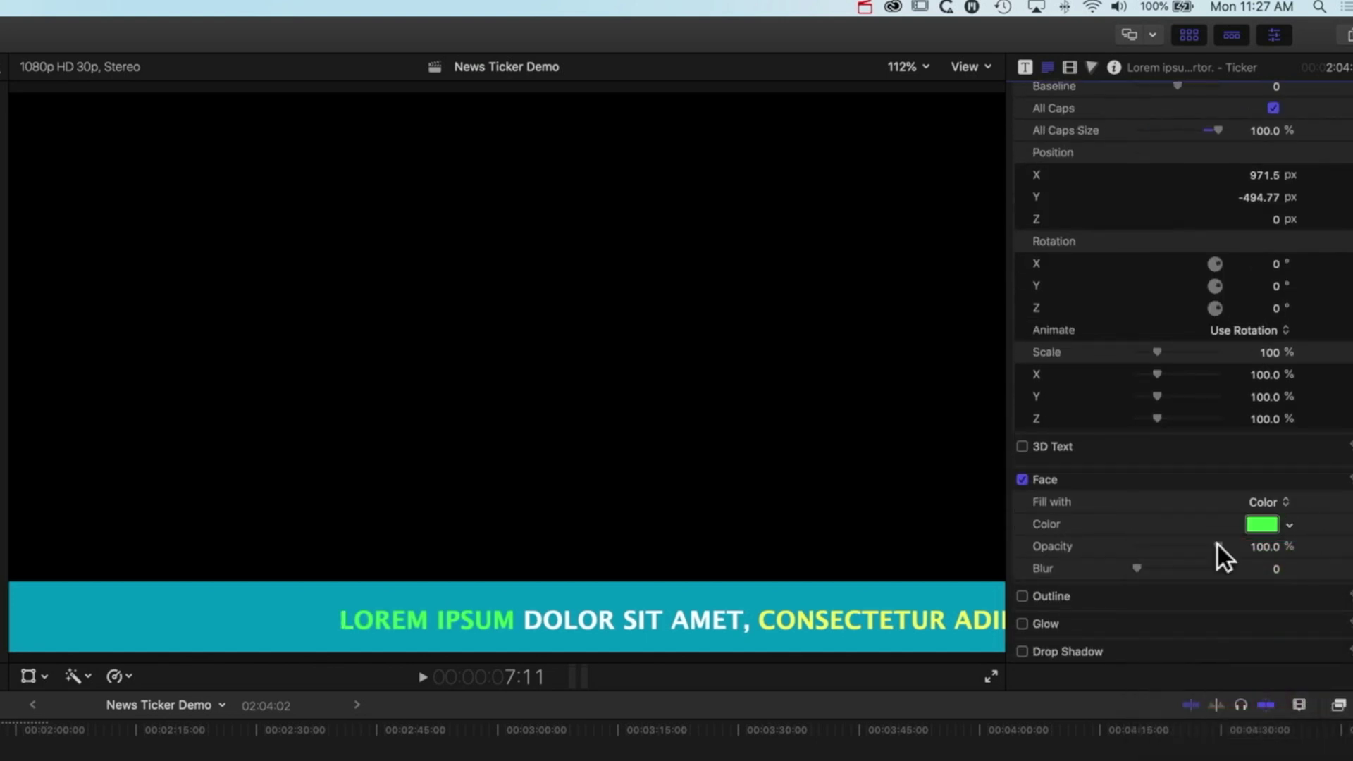
- Keep opacity at 100% and the outline off, and play the ticker from the start
left_click_drag(1139, 542, 1322, 547)
key("Home")
key("space")
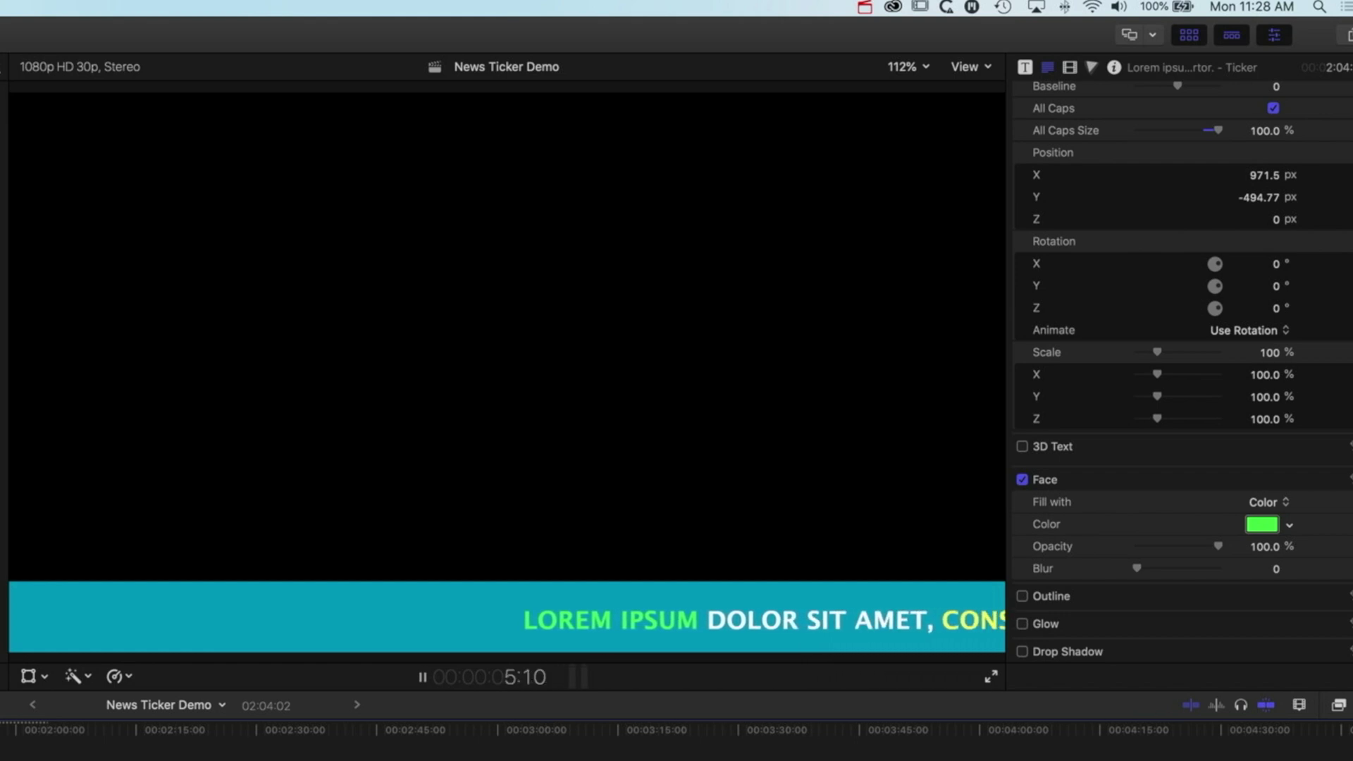
left_click(1023, 595)
left_click(1023, 595)
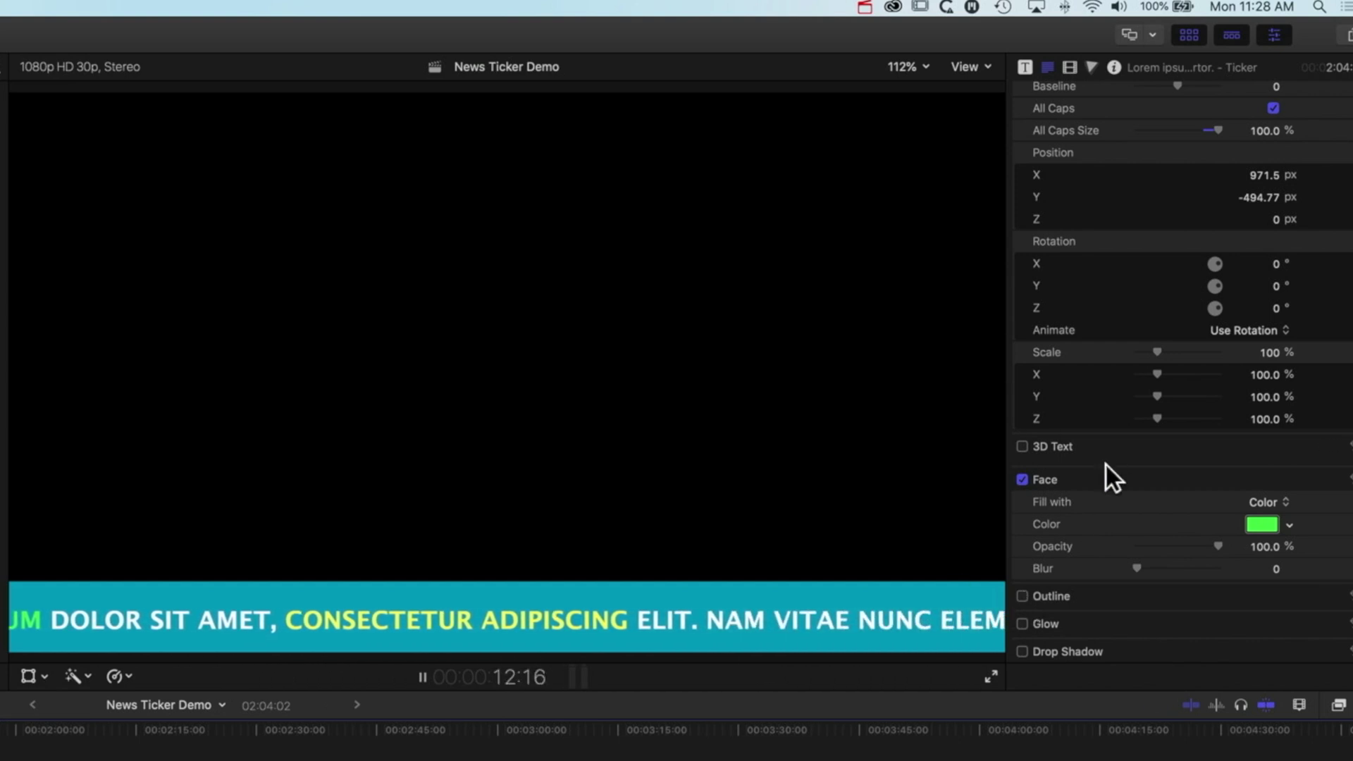
scroll(1087, 370, "up", 10)
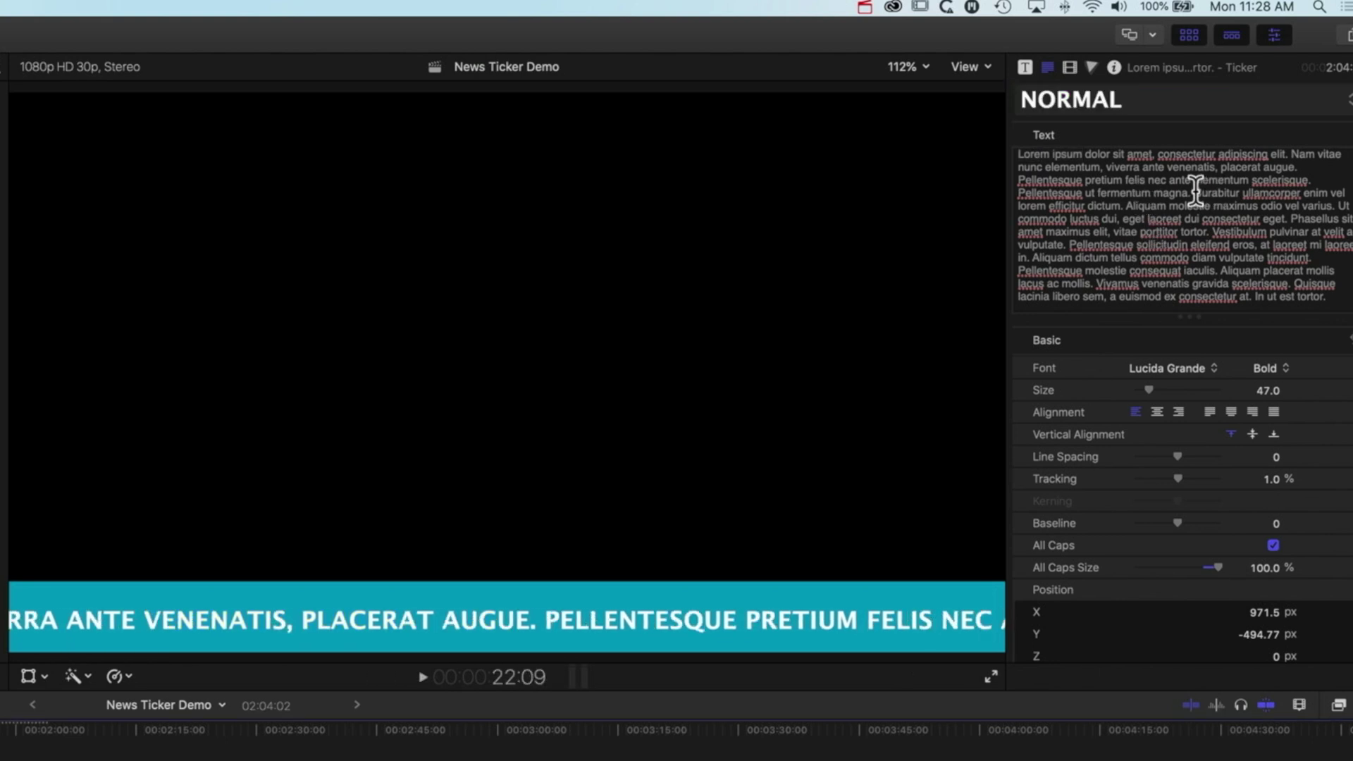
- Enlarge the 'Curabitur ullamcorper' phrase, ending at size 87
left_click_drag(1194, 193, 1124, 206)
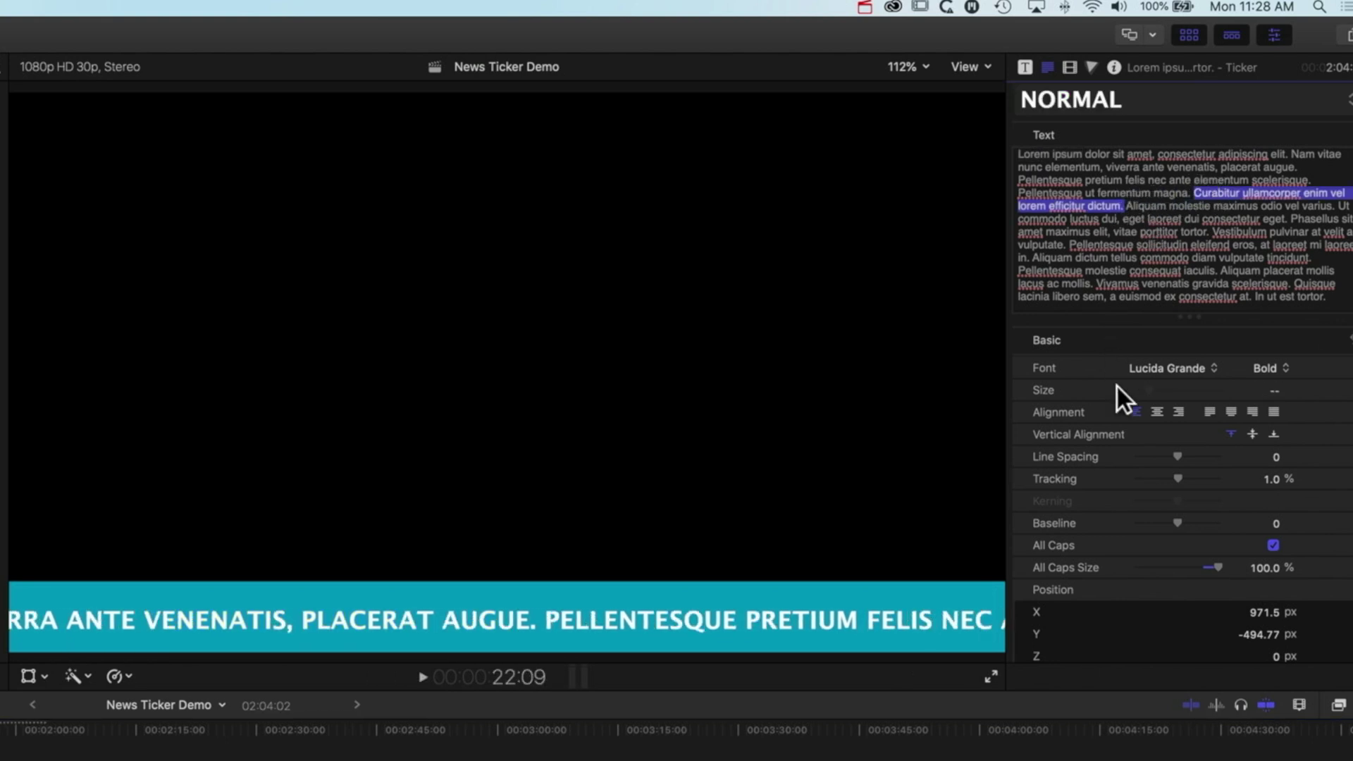
left_click(1273, 390)
type("+24")
key("Return")
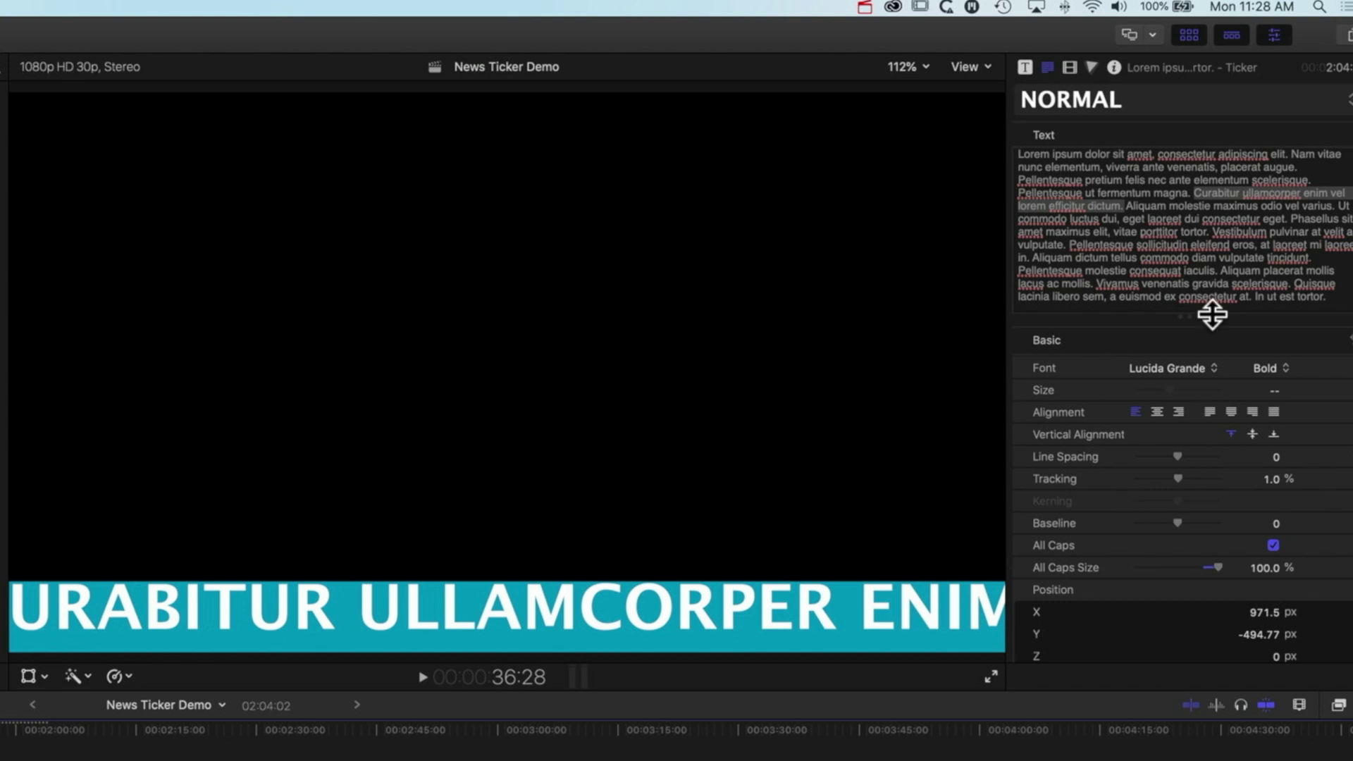
left_click_drag(1274, 391, 1274, 384)
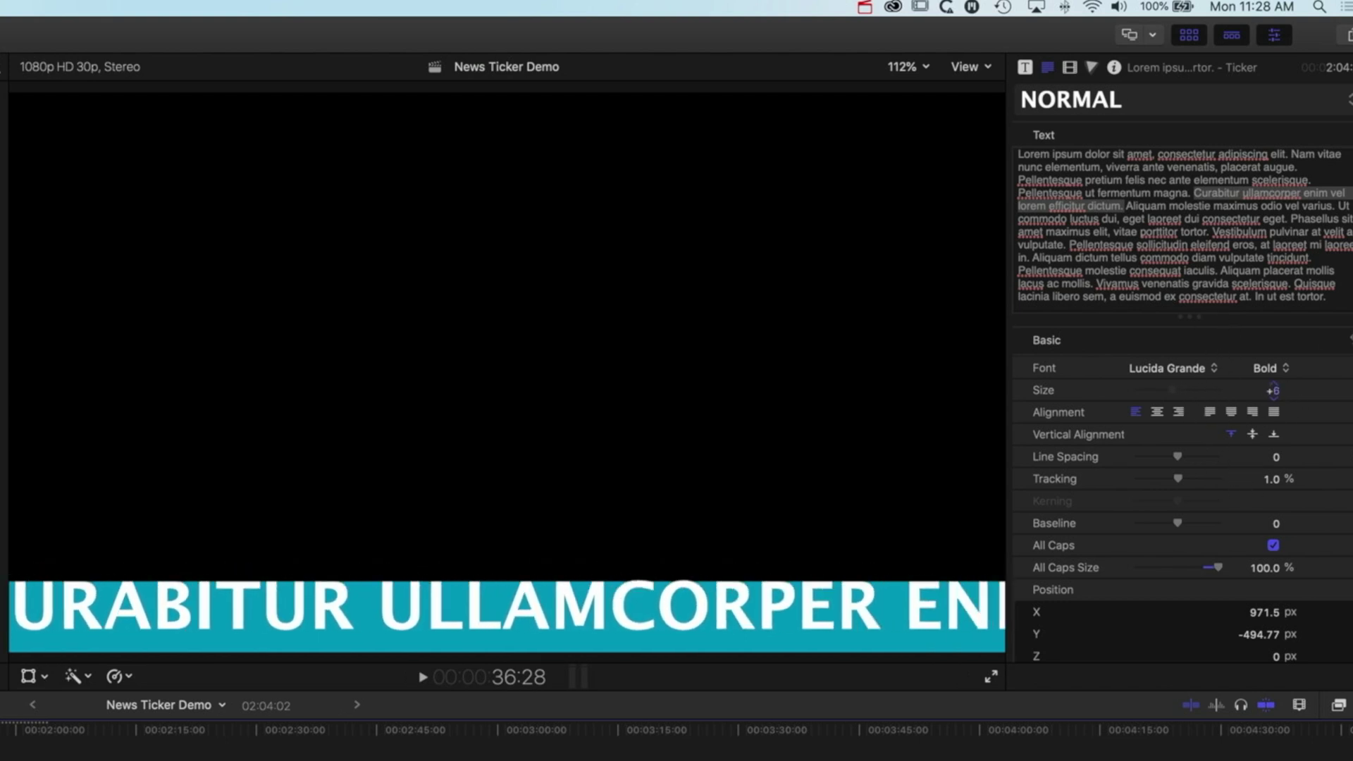
left_click(1275, 391)
type("87")
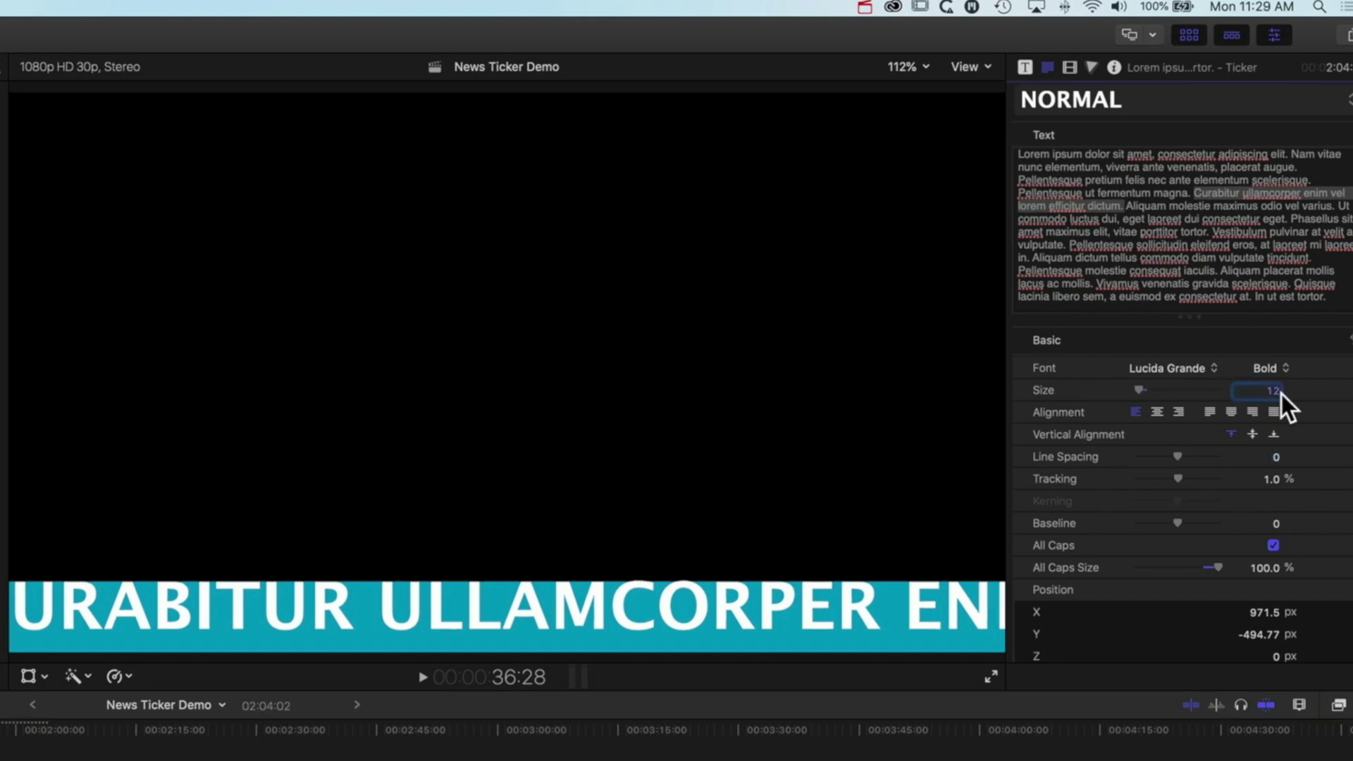
key("Return")
- Select all the ticker text and set its size to 12
triple_click(1170, 250)
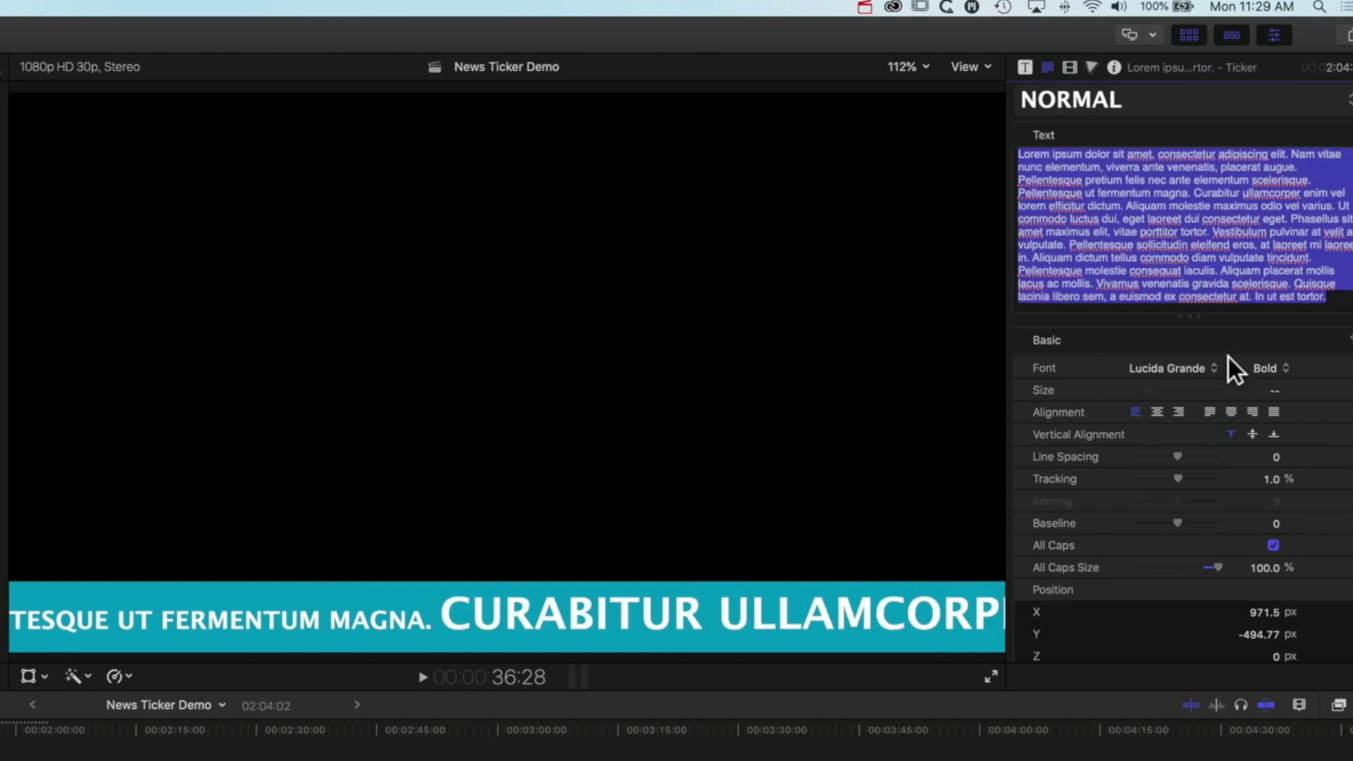
left_click(1274, 391)
type("12")
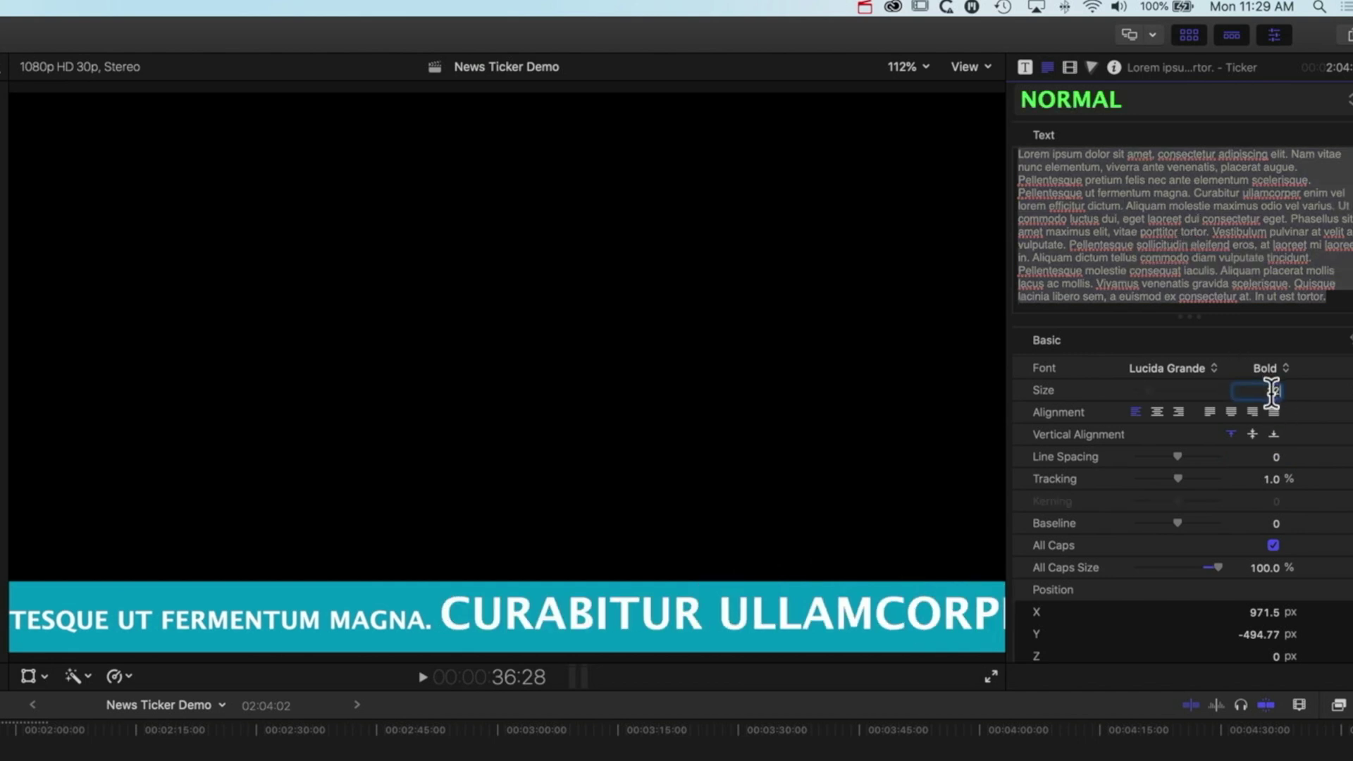
key("Tab")
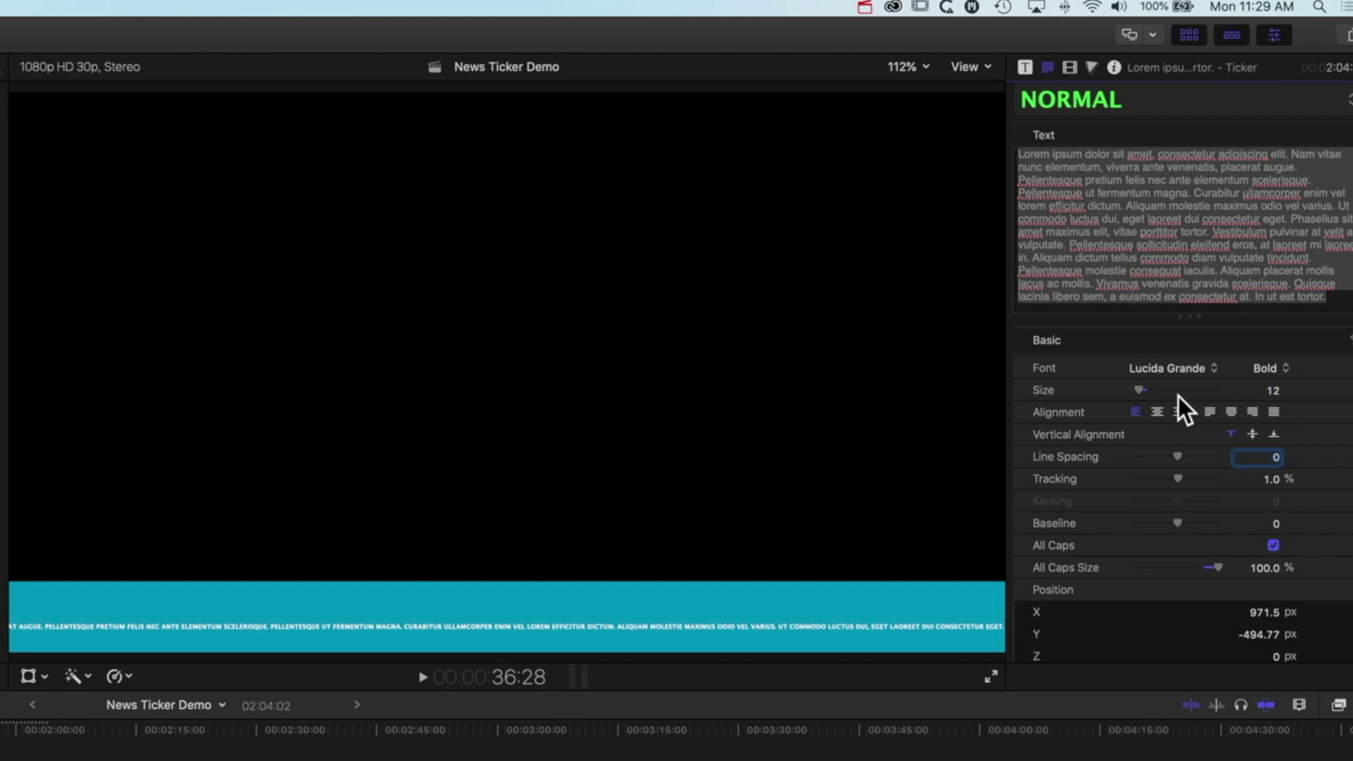
- Set the ticker text to size 68, undo a trial move, and preview playback
left_click_drag(1137, 389, 1154, 391)
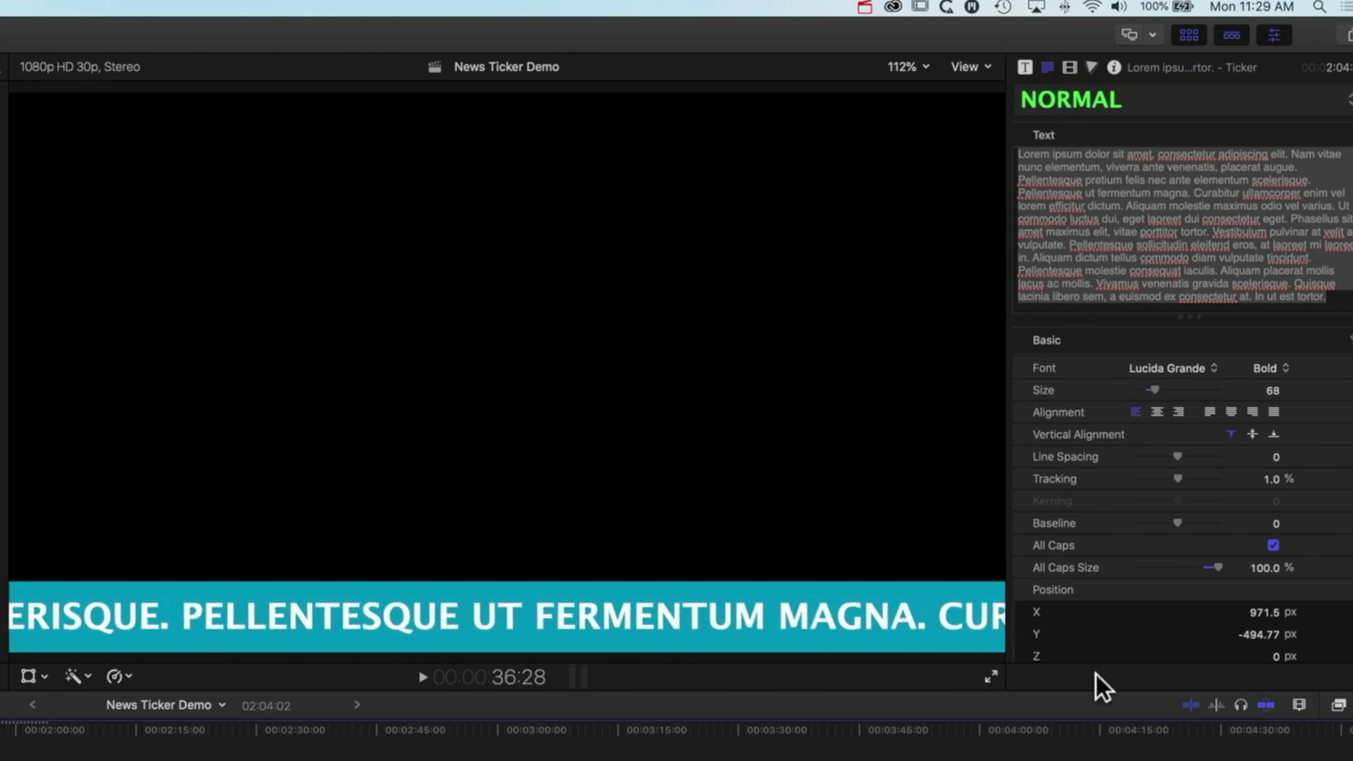
left_click_drag(576, 617, 585, 494)
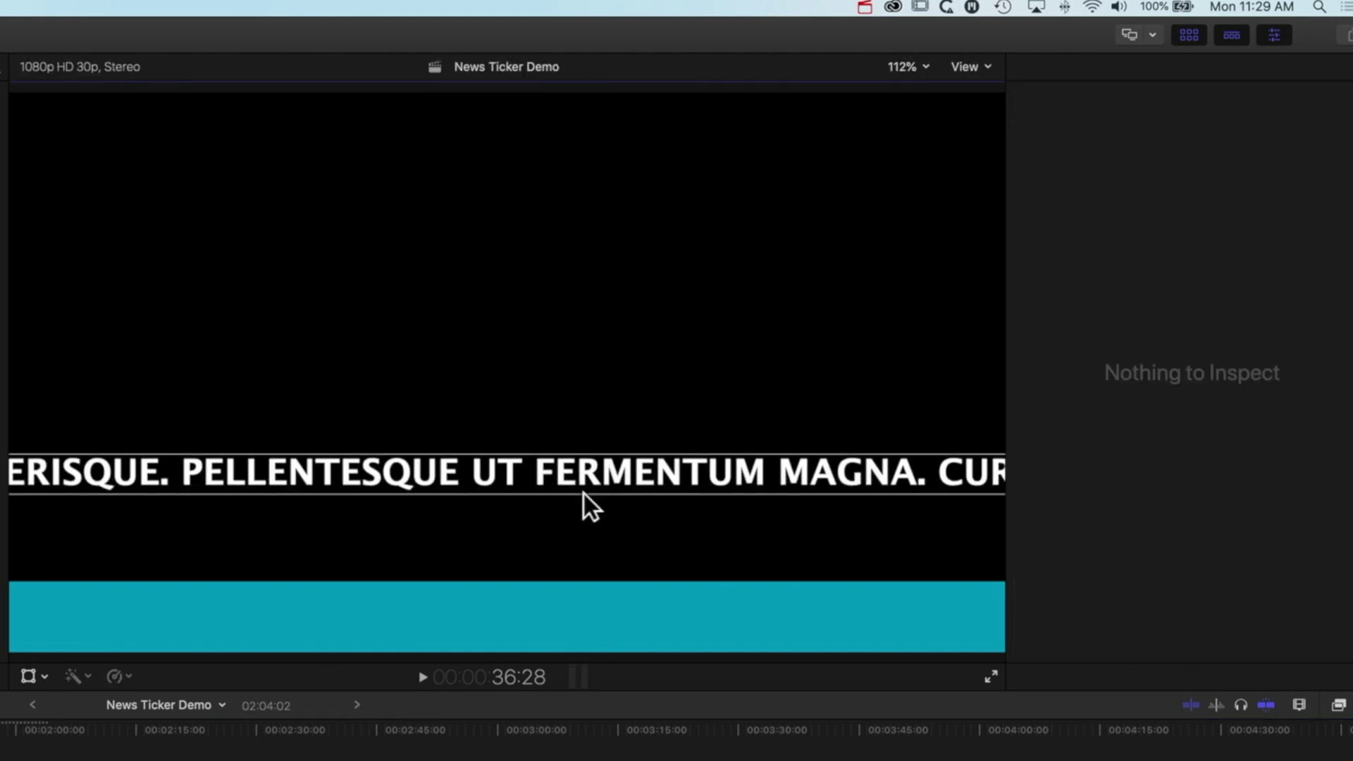
key("super+z")
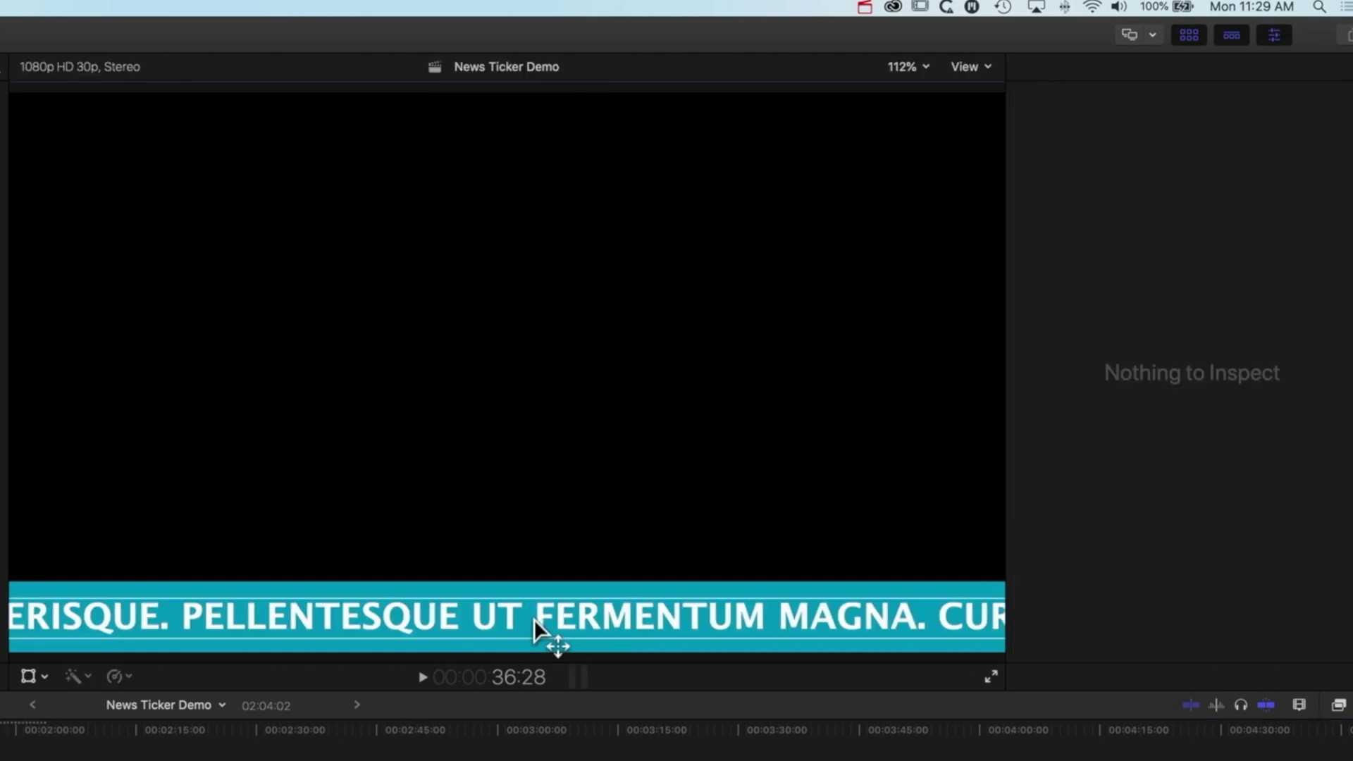
left_click(27, 675)
left_click(440, 592)
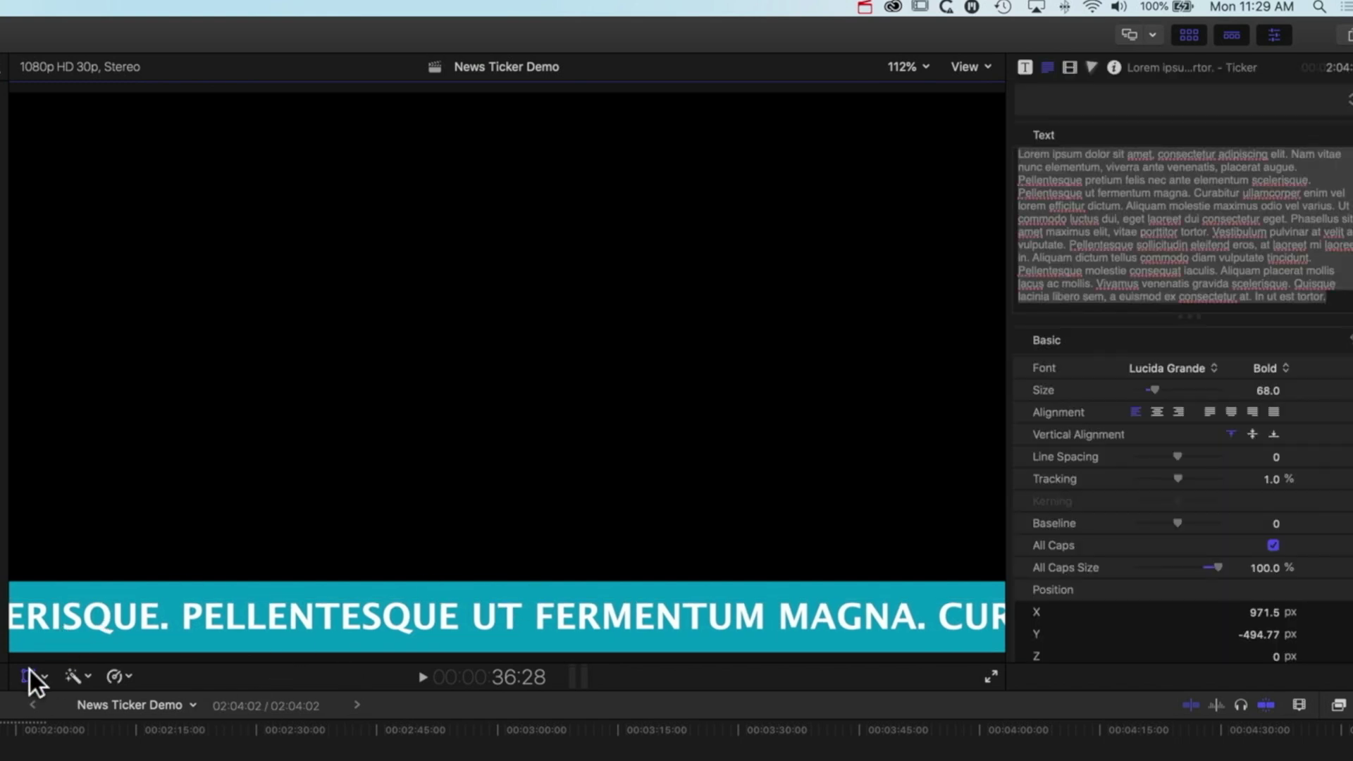
key("space")
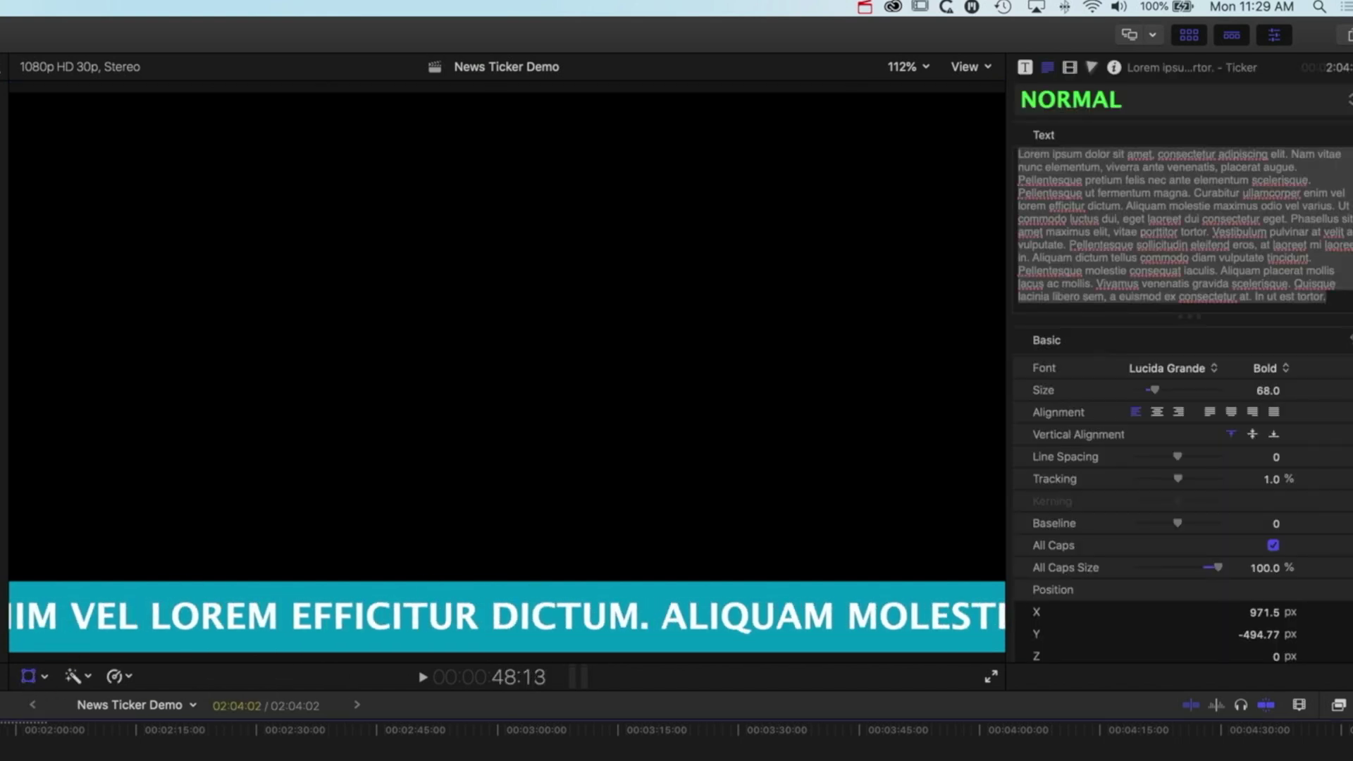
- Position the ticker title at X 0 and Y 33.1 px in the Video inspector
left_click(1069, 67)
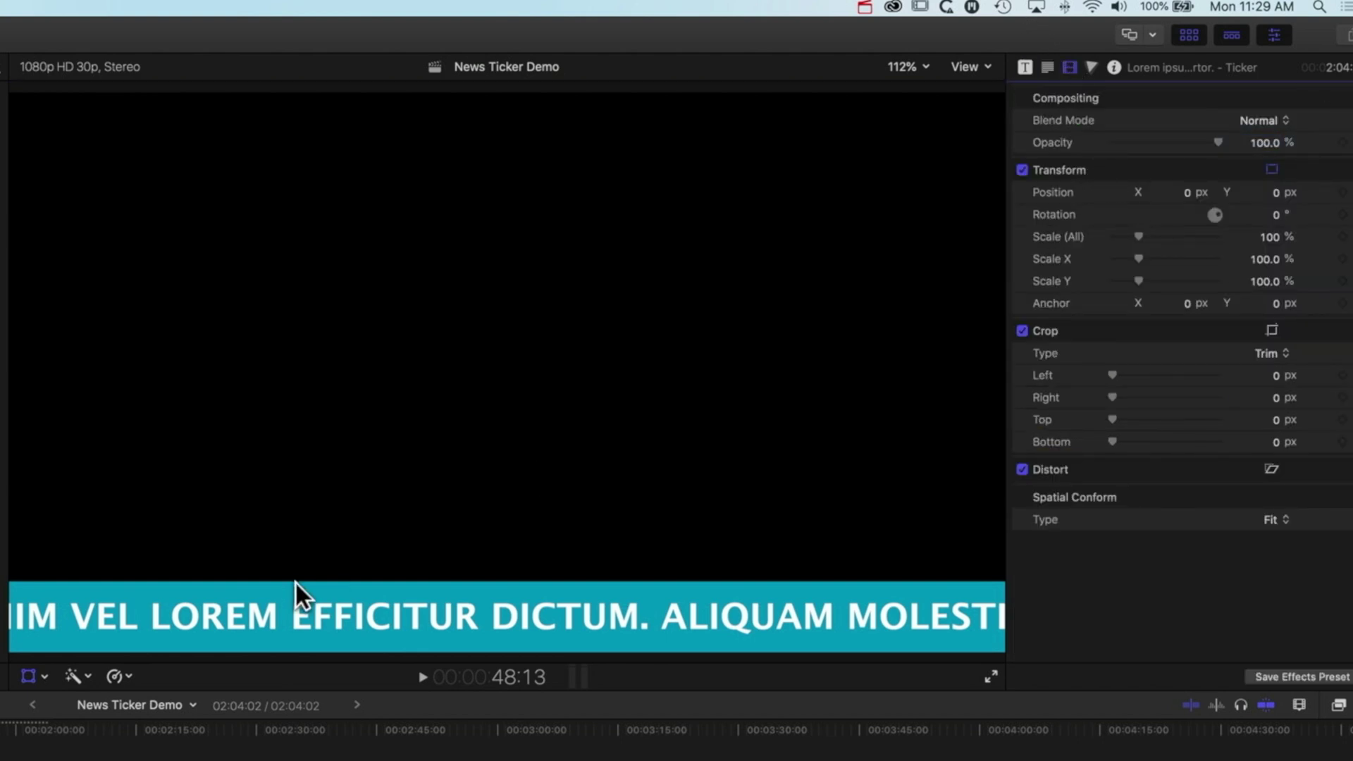
left_click(44, 678)
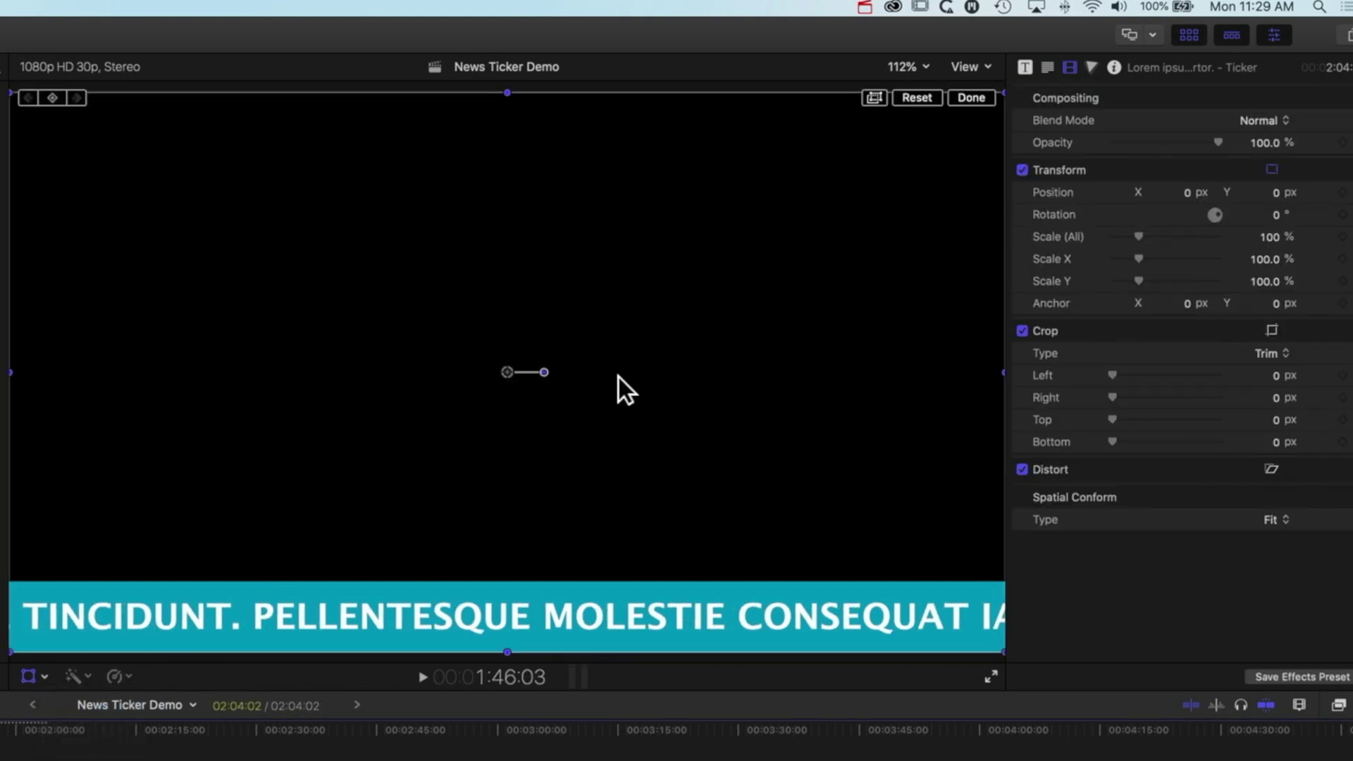
left_click_drag(516, 366, 504, 26)
left_click_drag(539, 160, 533, 199)
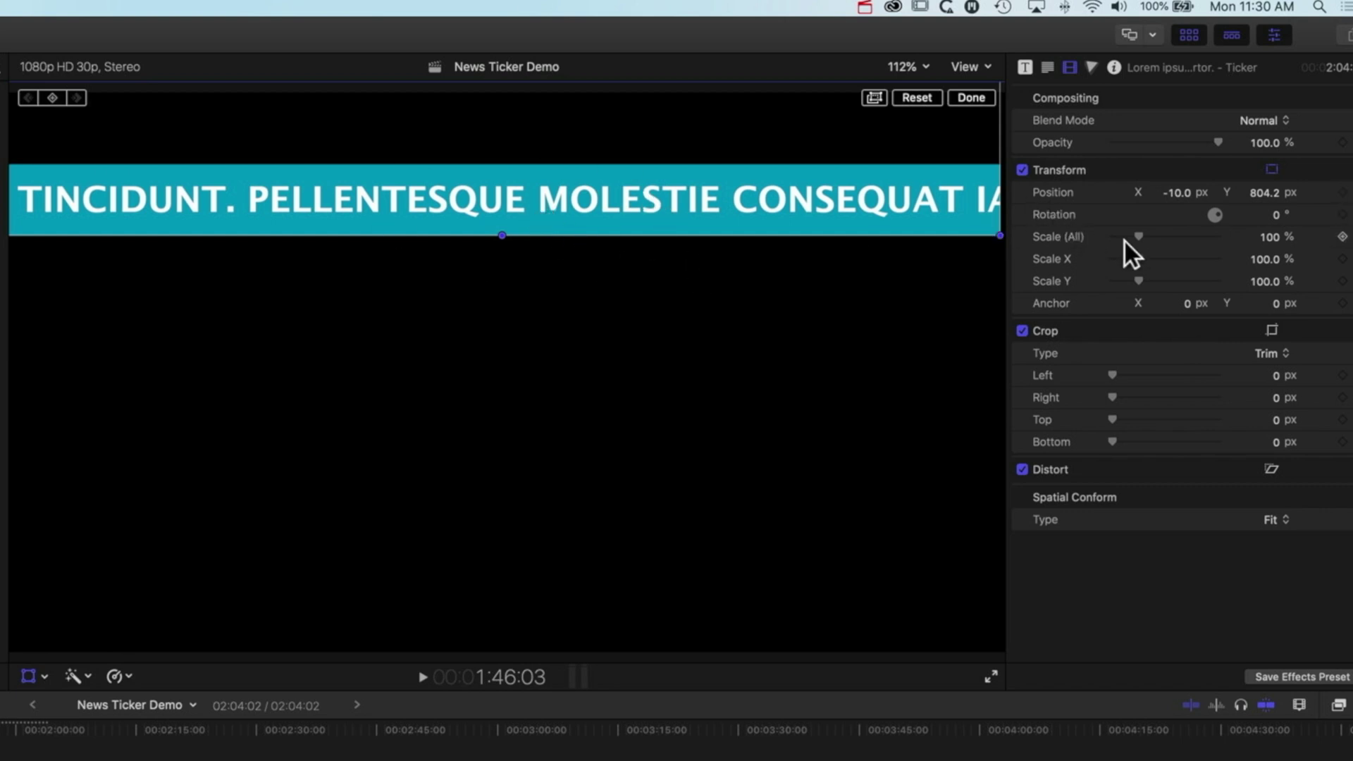
left_click(1182, 193)
key("Return")
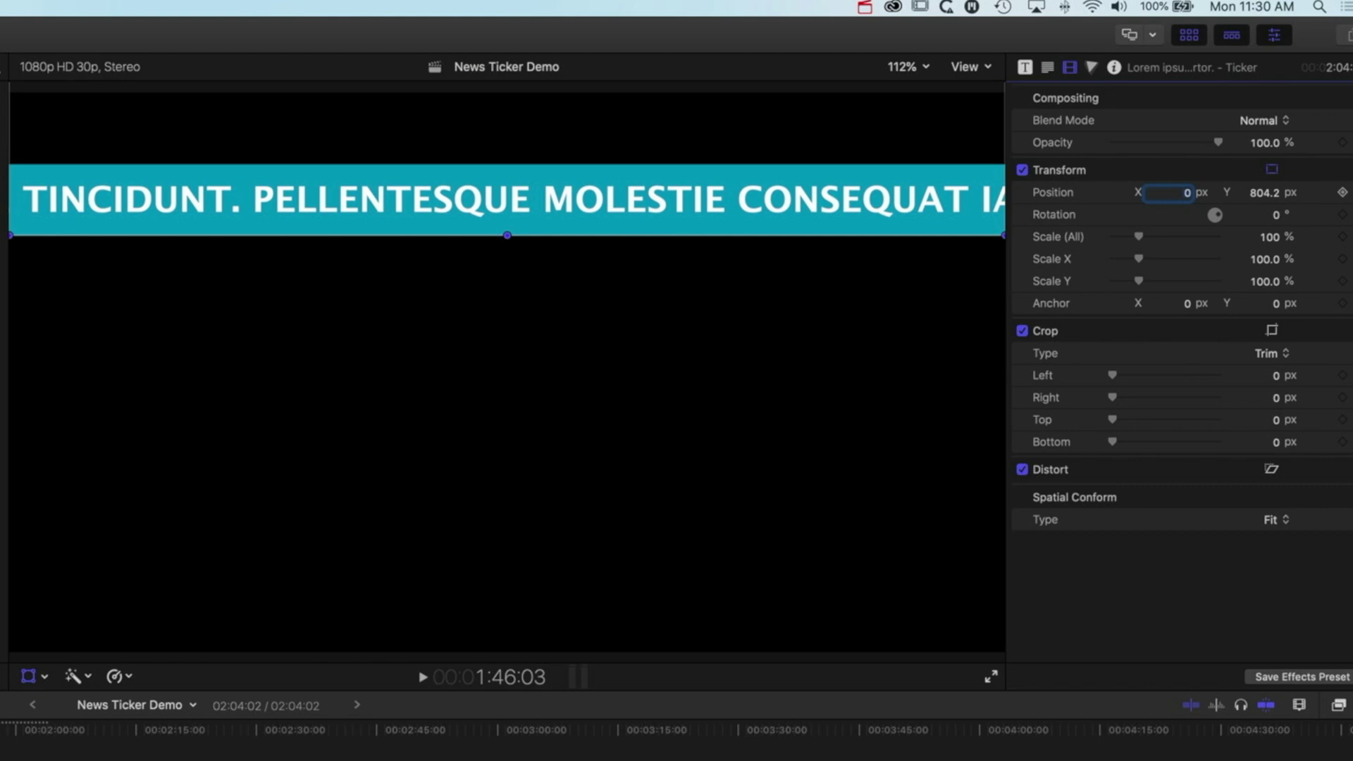
mouse_move(1271, 193)
left_mouse_down()
mouse_move(1233, 215)
mouse_move(1264, 192)
left_mouse_up()
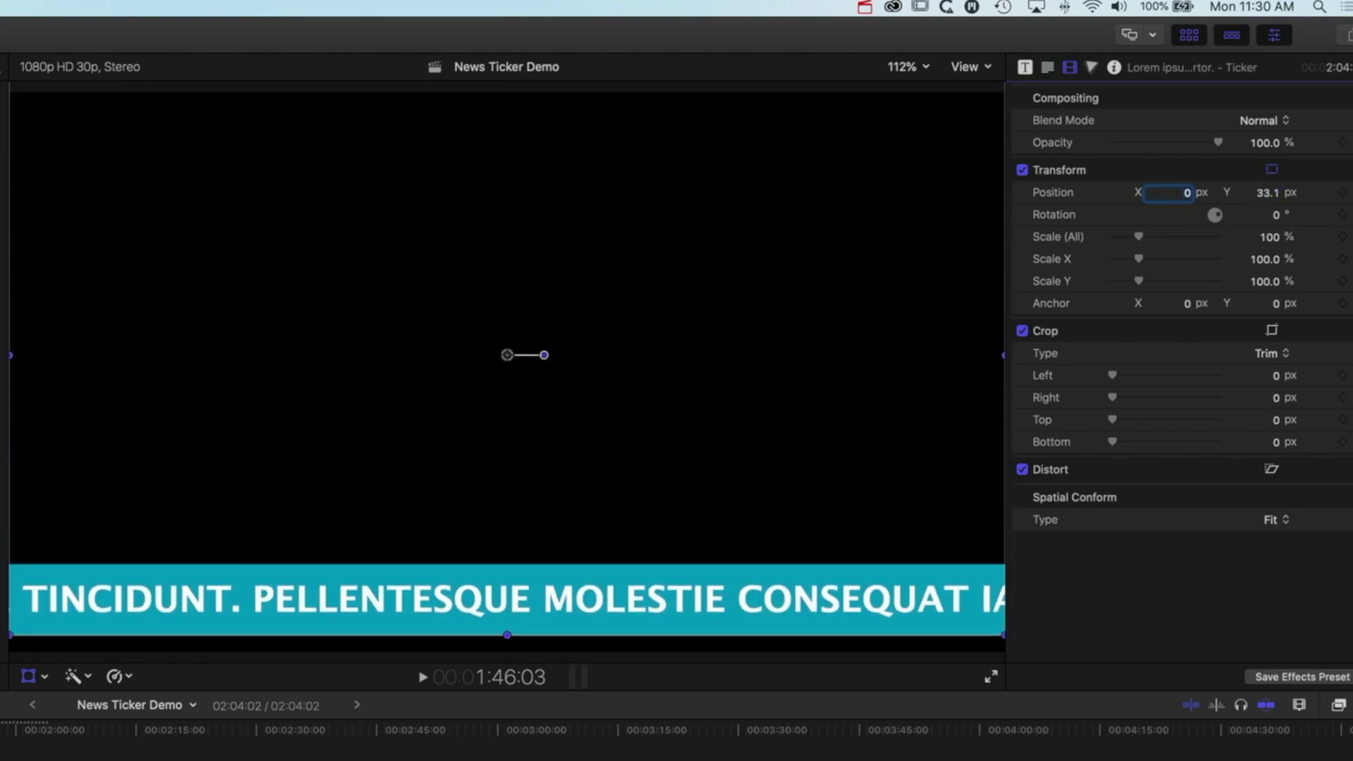
key("Home")
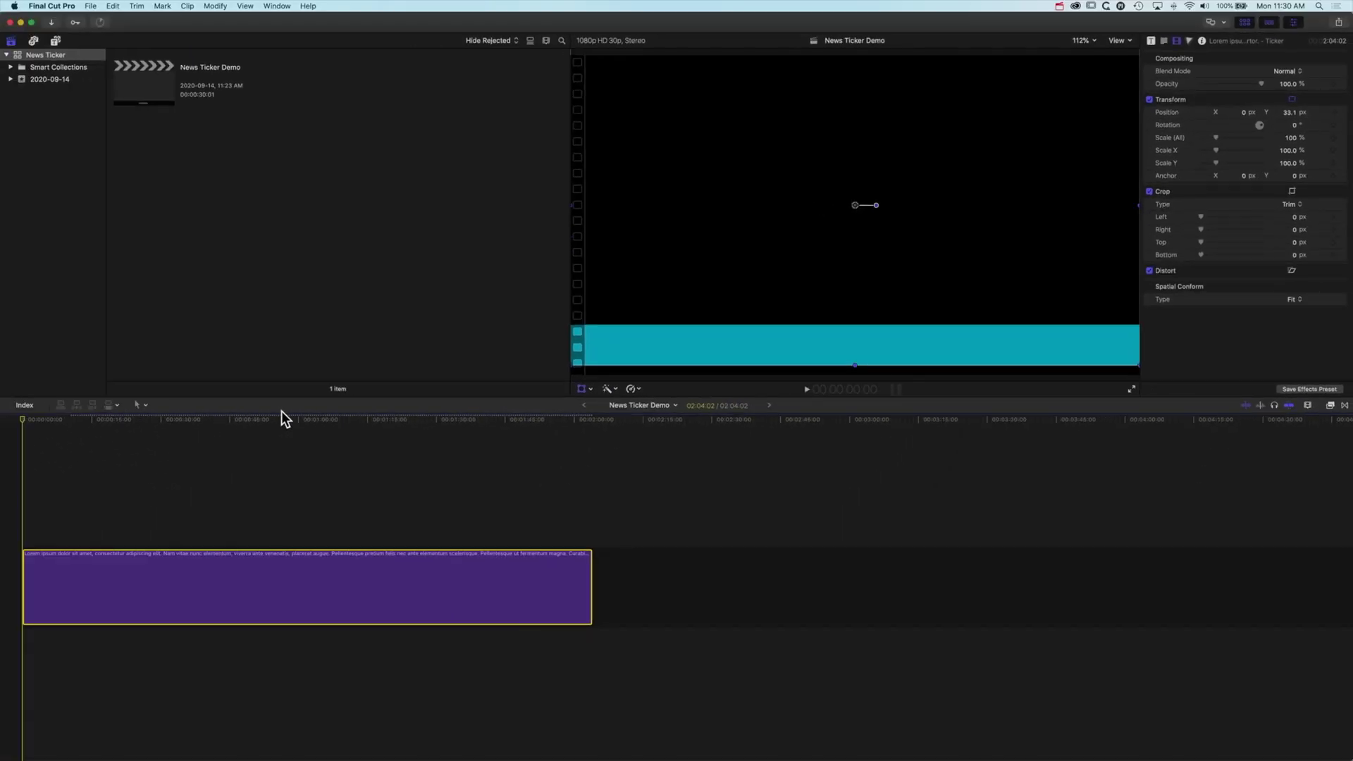
- Drag C0201.MP4 from Finder into the timeline and place the ticker title in the storyline
key("super+Tab")
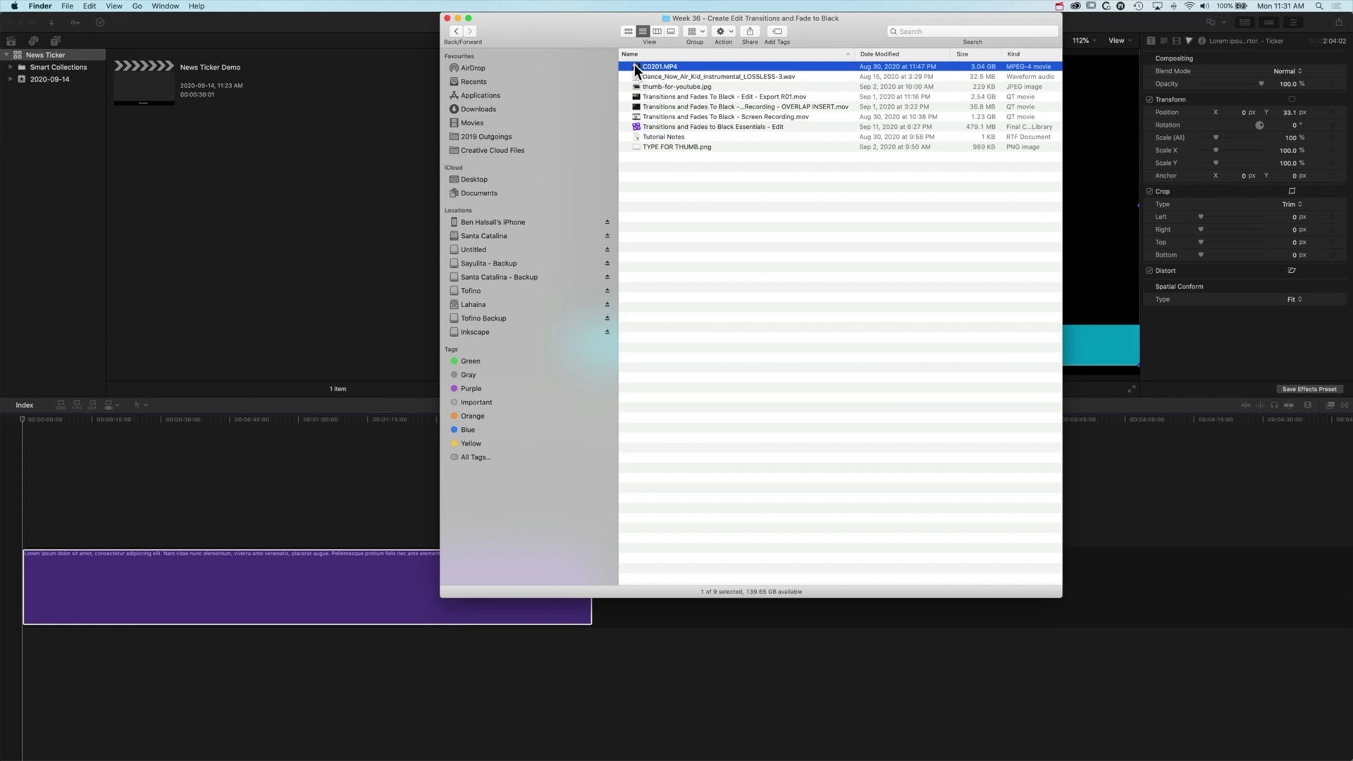
left_click_drag(82, 484, 79, 493)
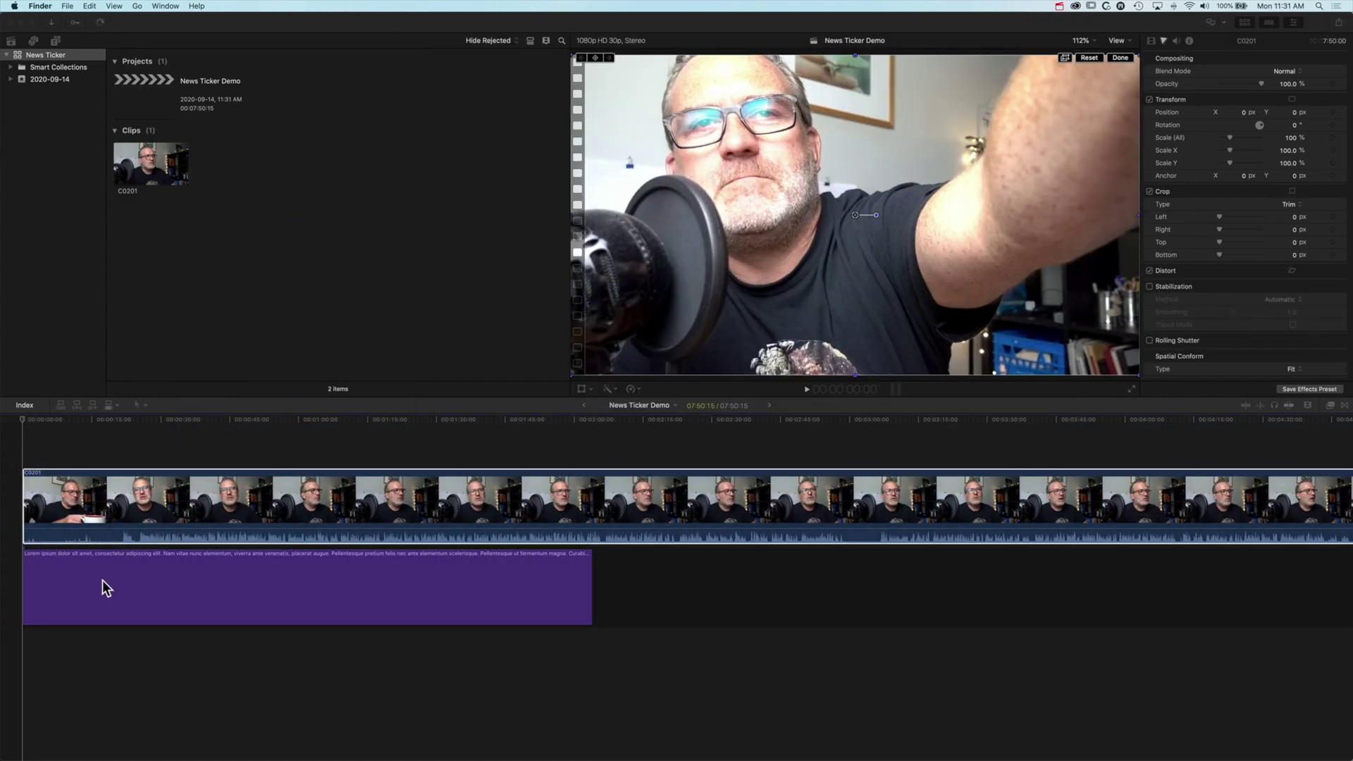
left_click_drag(103, 591, 141, 574)
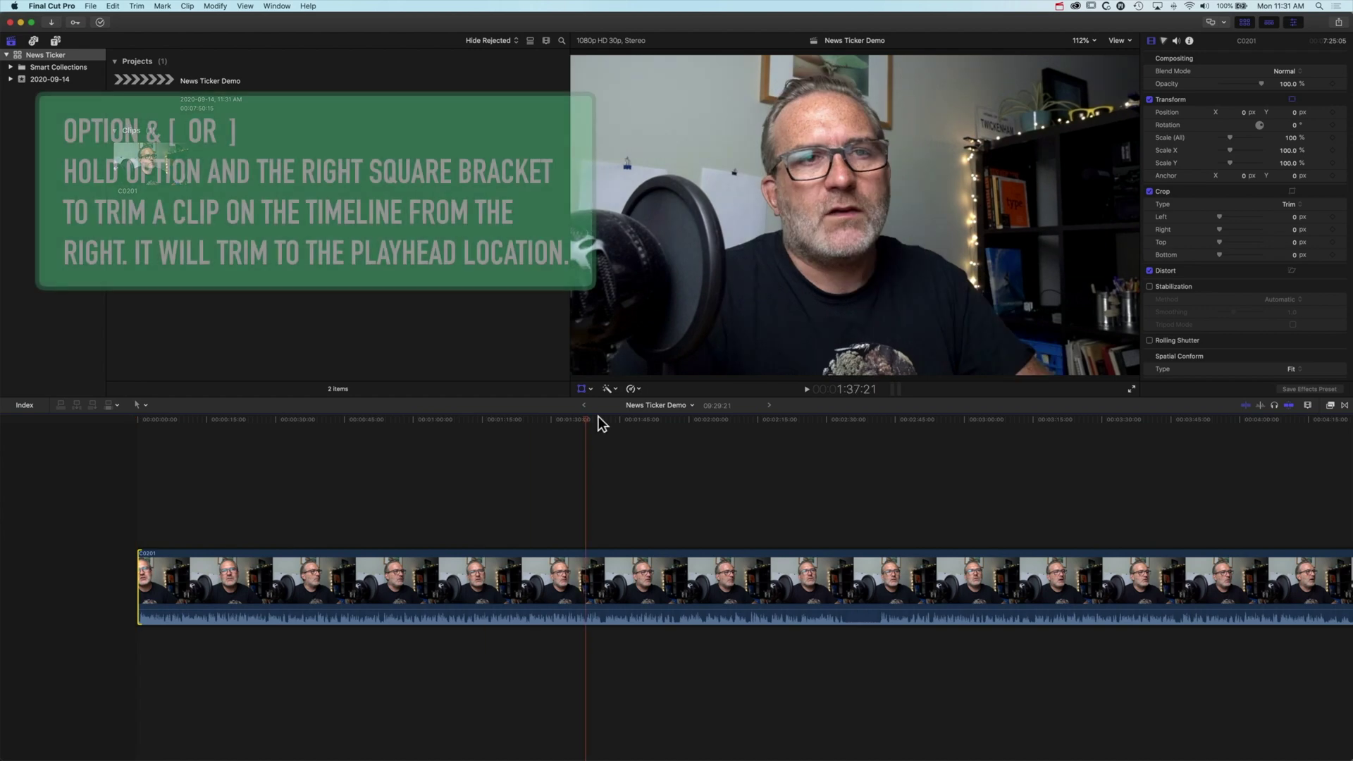
- Trim C0201.MP4 to end at about 2:15 and connect the ticker title above it to match
left_click(760, 414)
key("alt+bracketright")
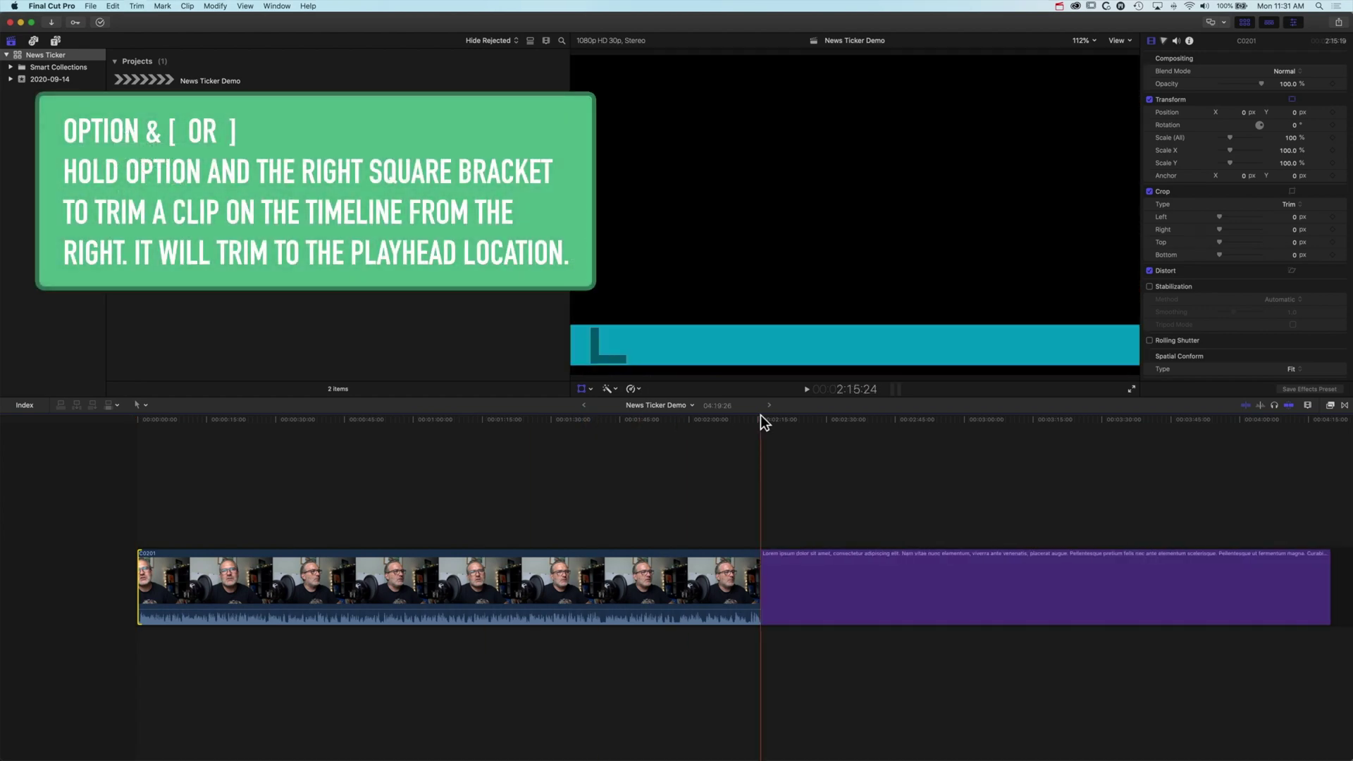
left_click_drag(822, 573, 200, 514)
left_click_drag(705, 541, 760, 541)
left_click_drag(760, 418, 473, 420)
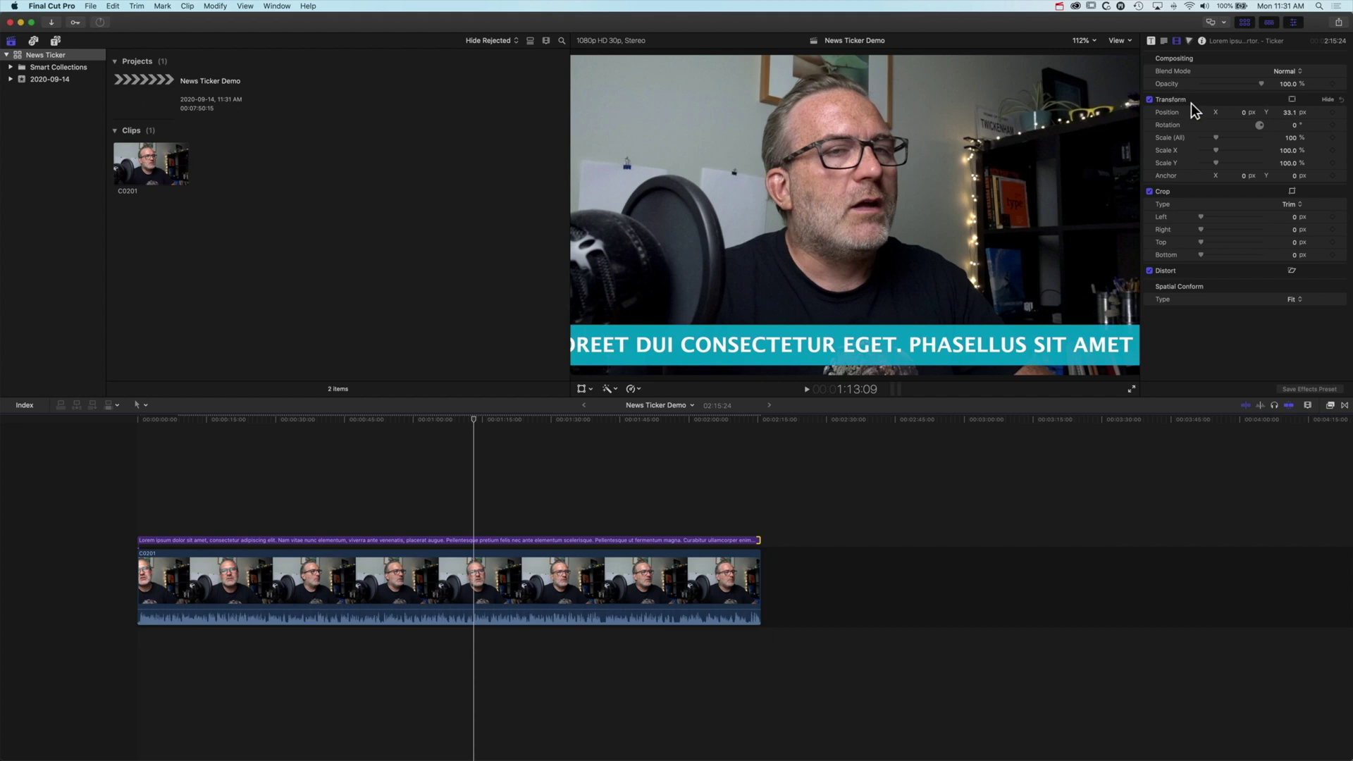
- Lower the title's opacity, blend it in Screen mode, and expand Bar Color into RGB values
left_click_drag(1263, 88, 1254, 84)
left_click(498, 541)
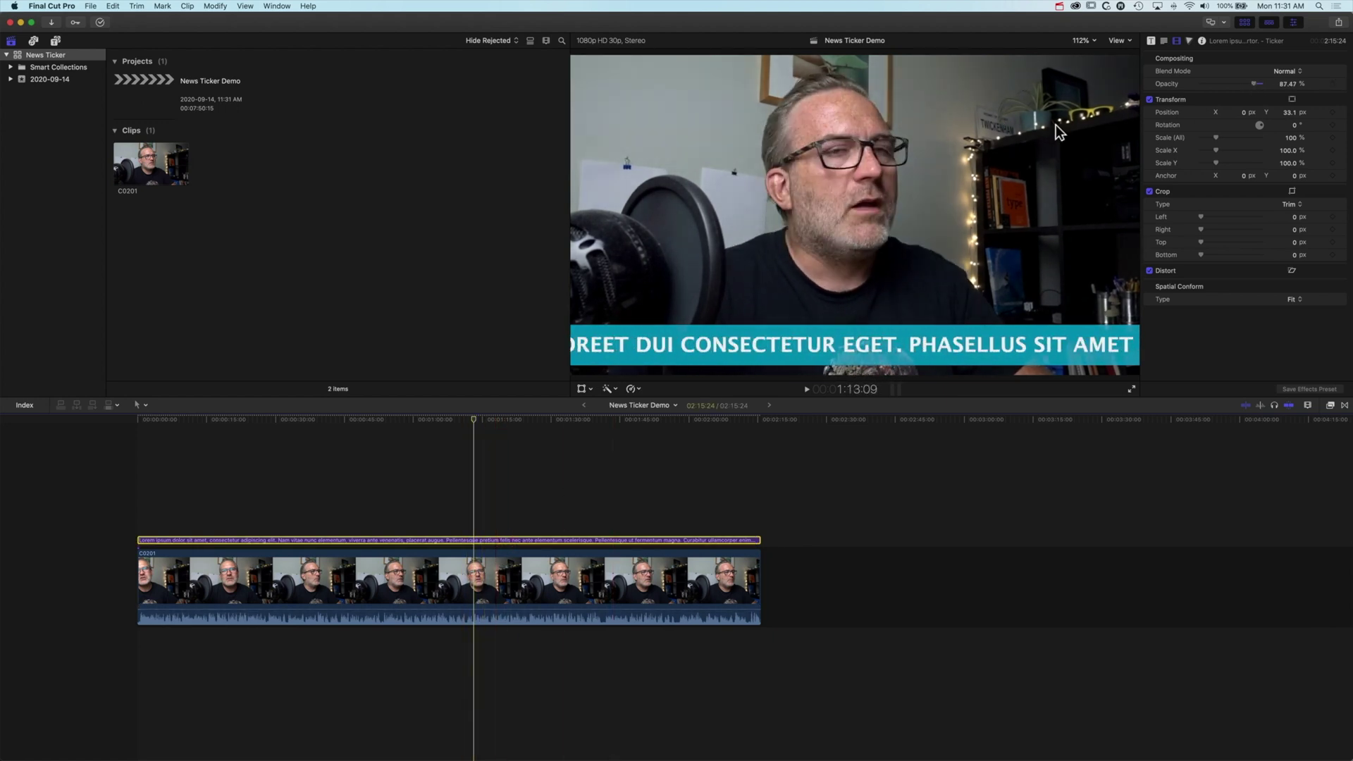
left_click_drag(1258, 84, 1308, 95)
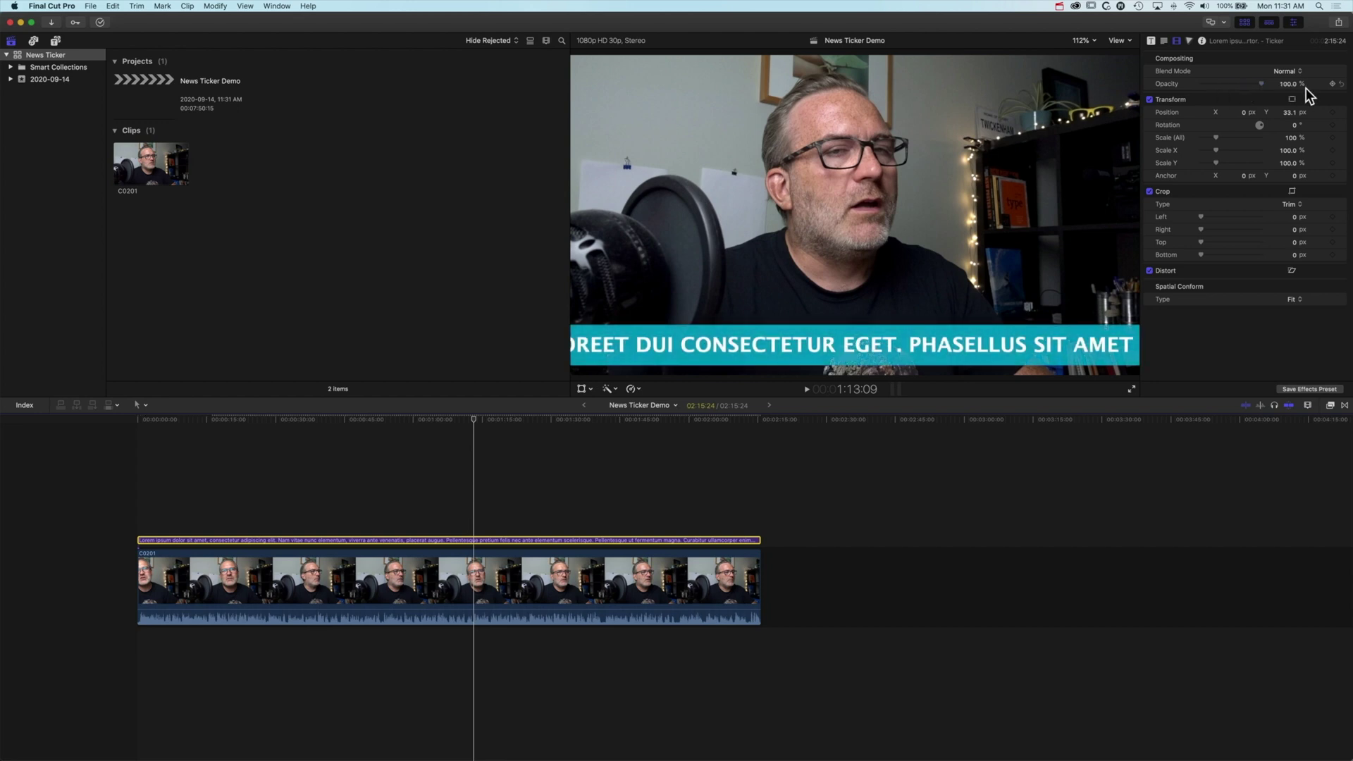
left_click(1297, 71)
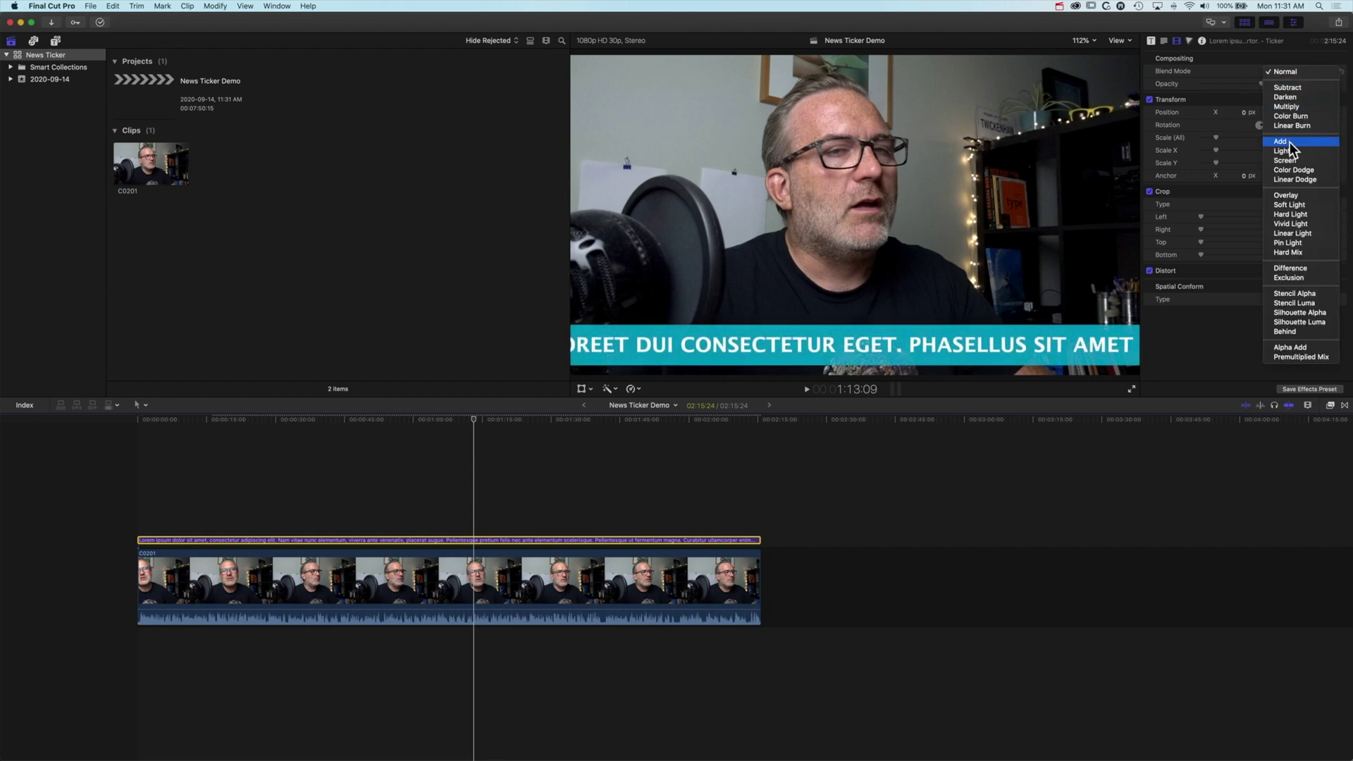
left_click(1285, 161)
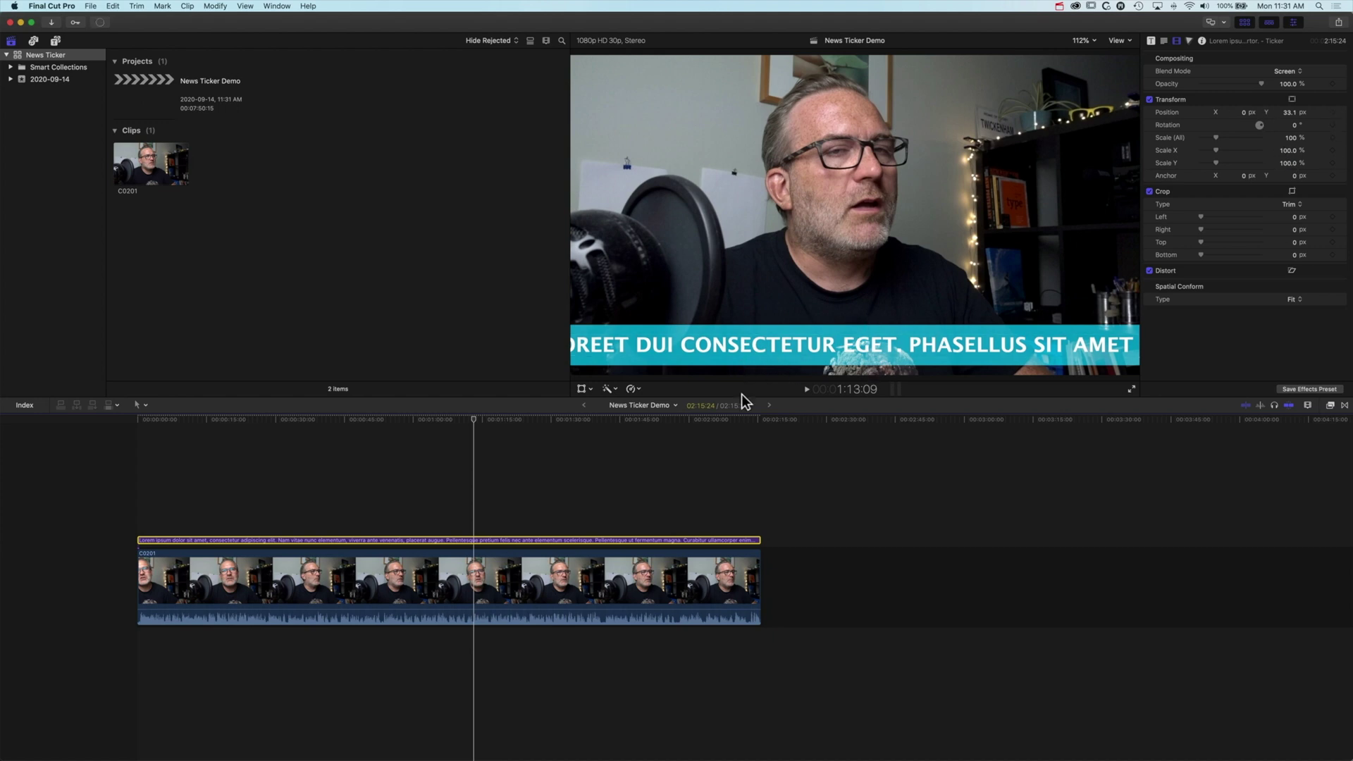
left_click(311, 422)
left_click(609, 445)
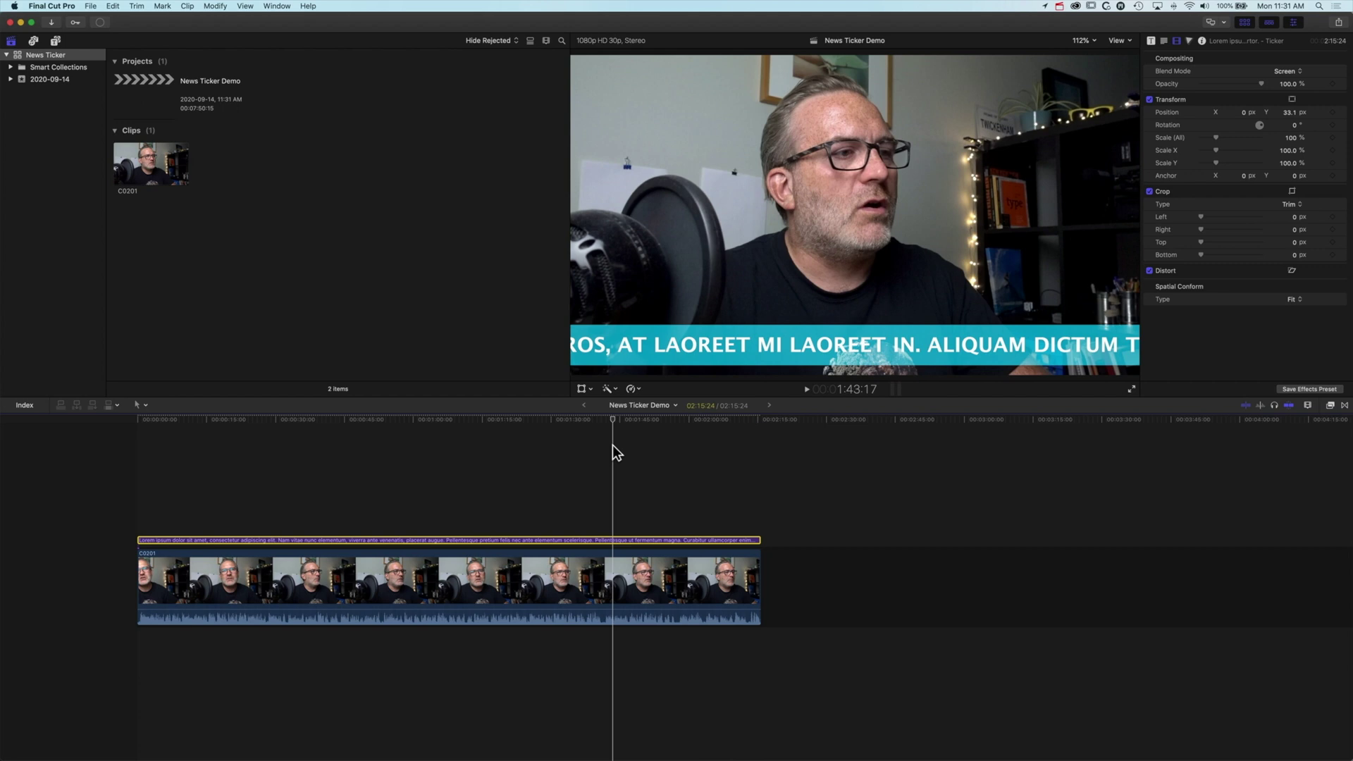
left_click(1152, 40)
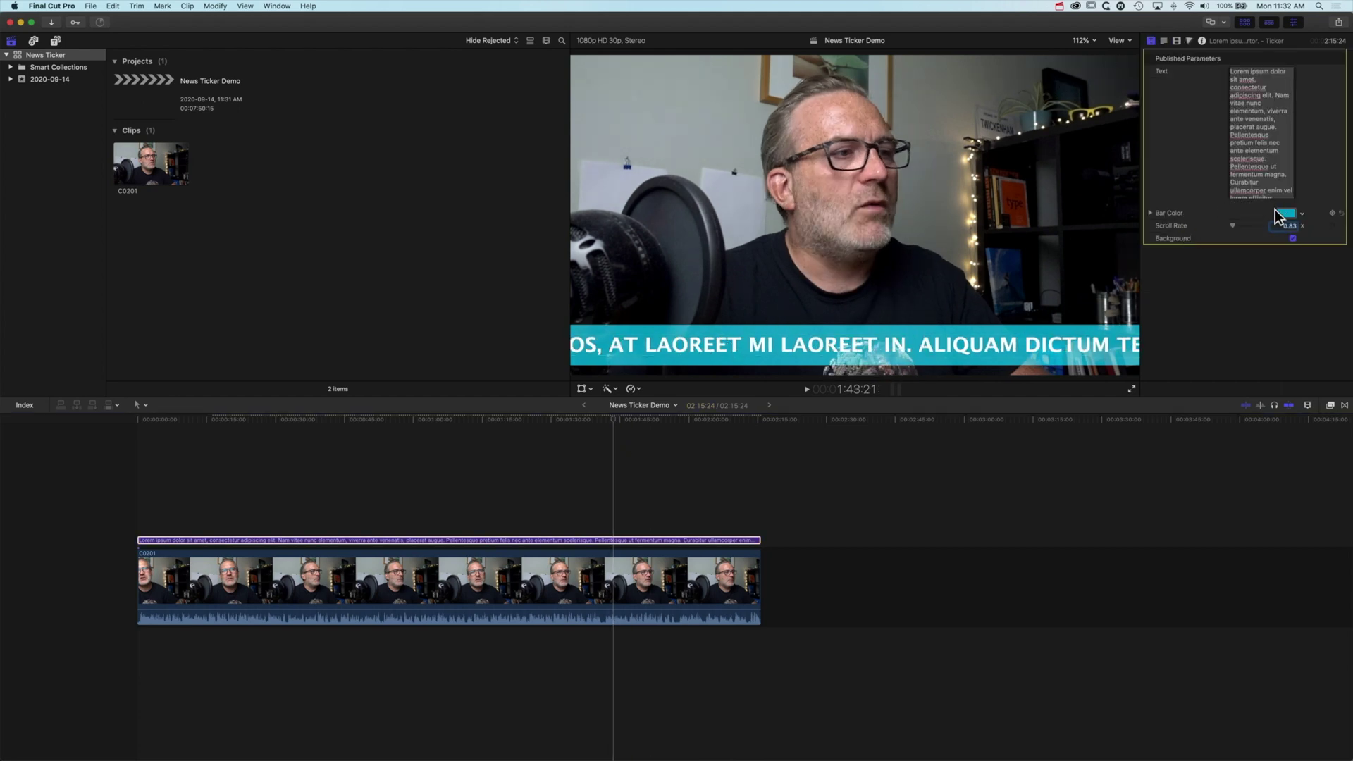
left_click(1150, 213)
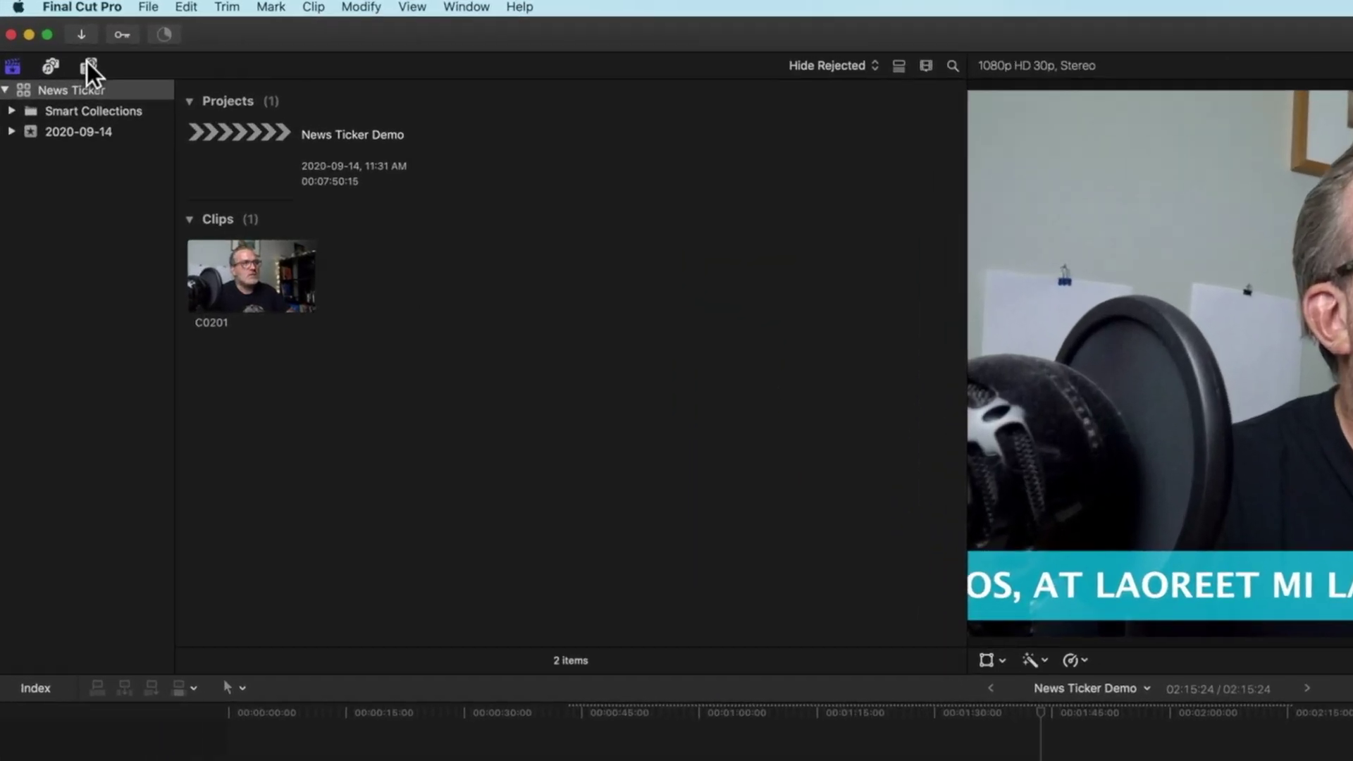
- From the Titles browser, open an editable copy of the built-in Ticker title in Motion
left_click(55, 40)
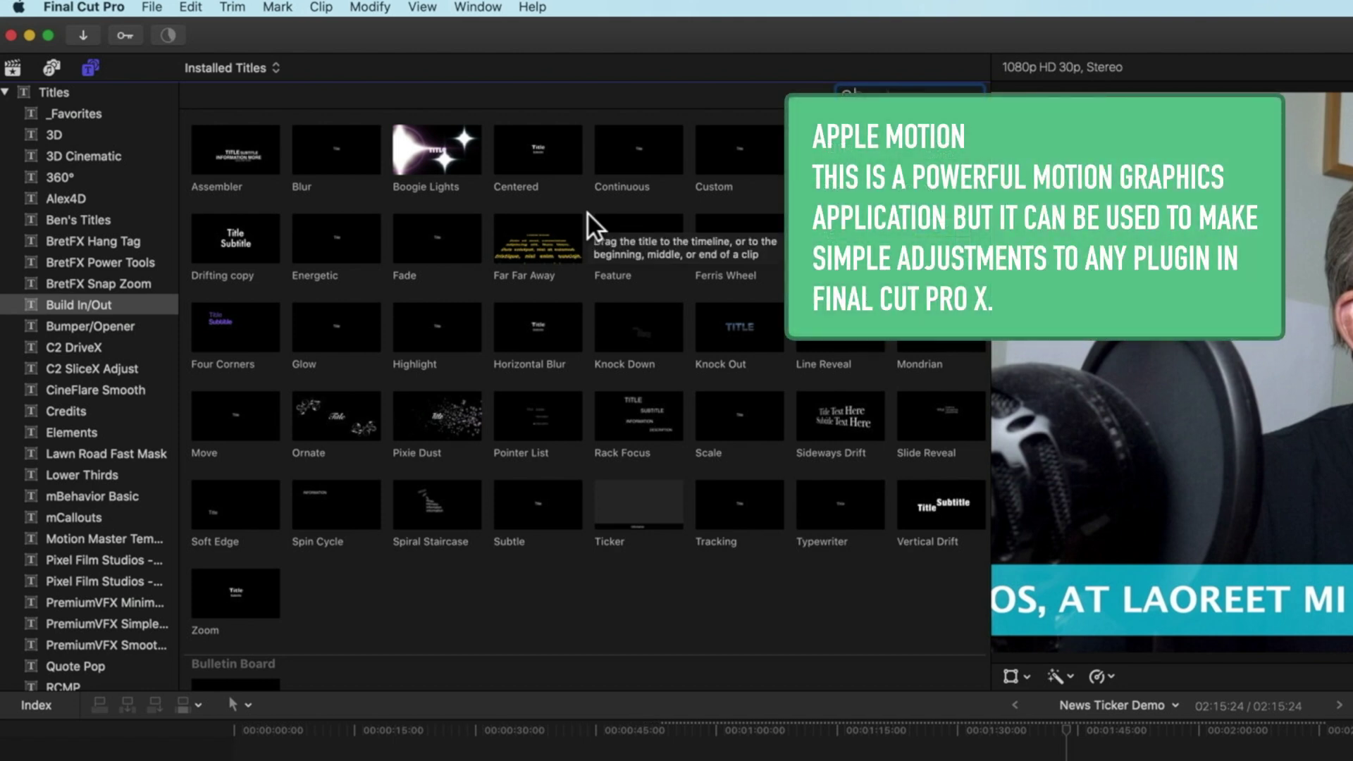
left_click(638, 513)
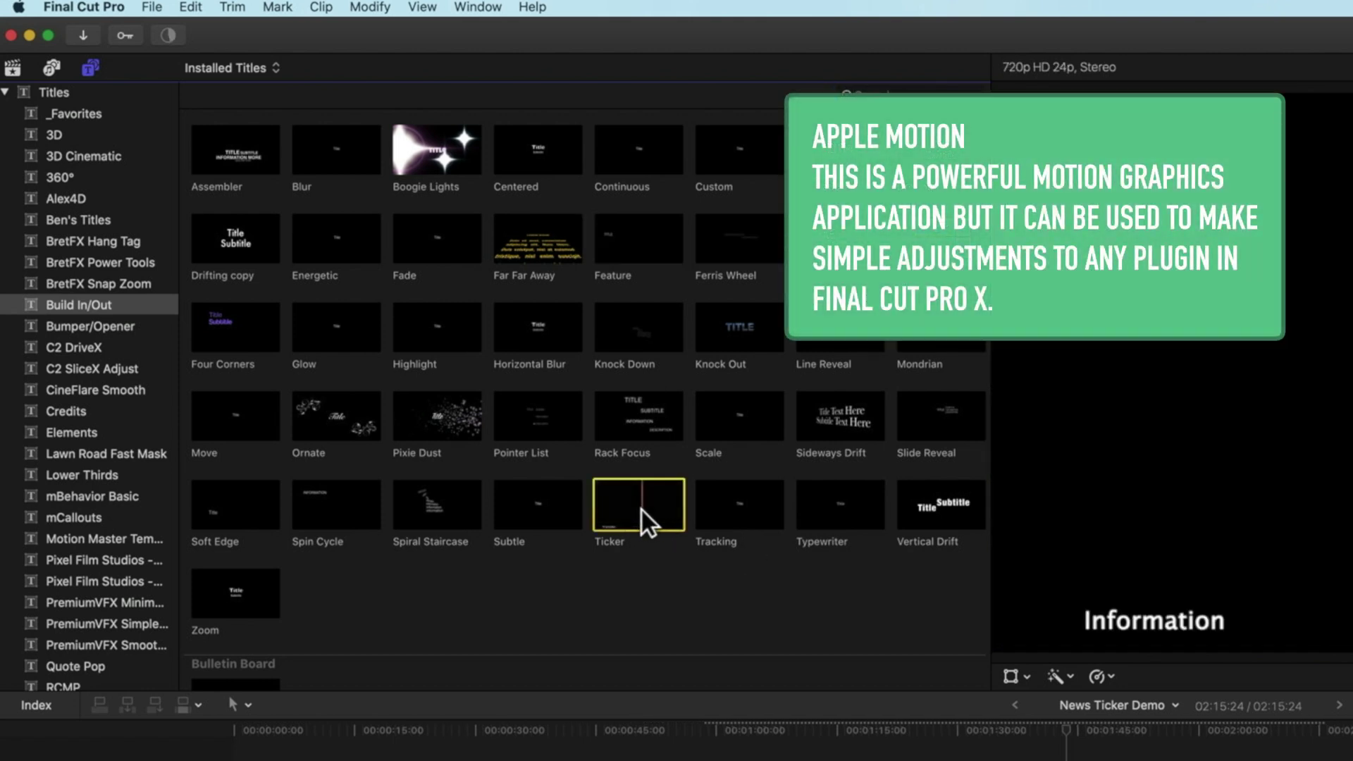
right_click(642, 512)
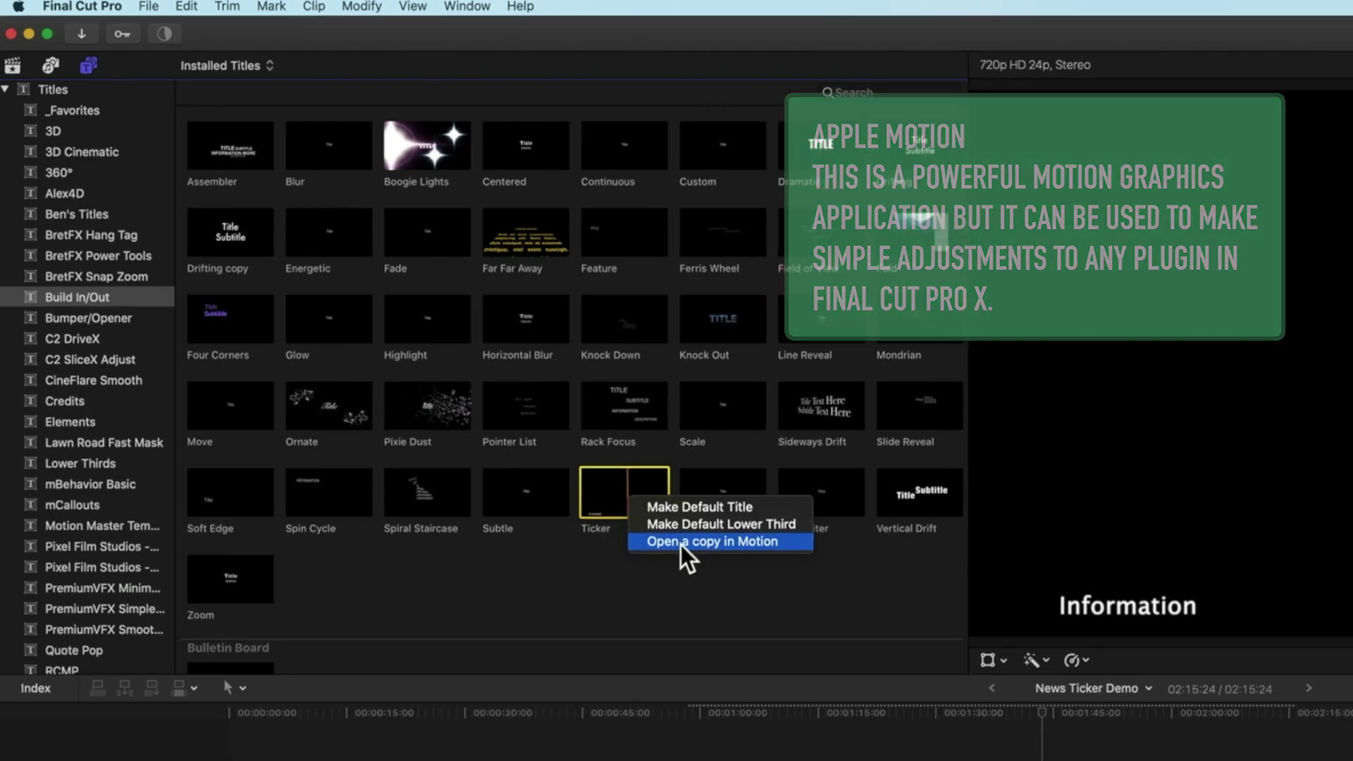
left_click(689, 555)
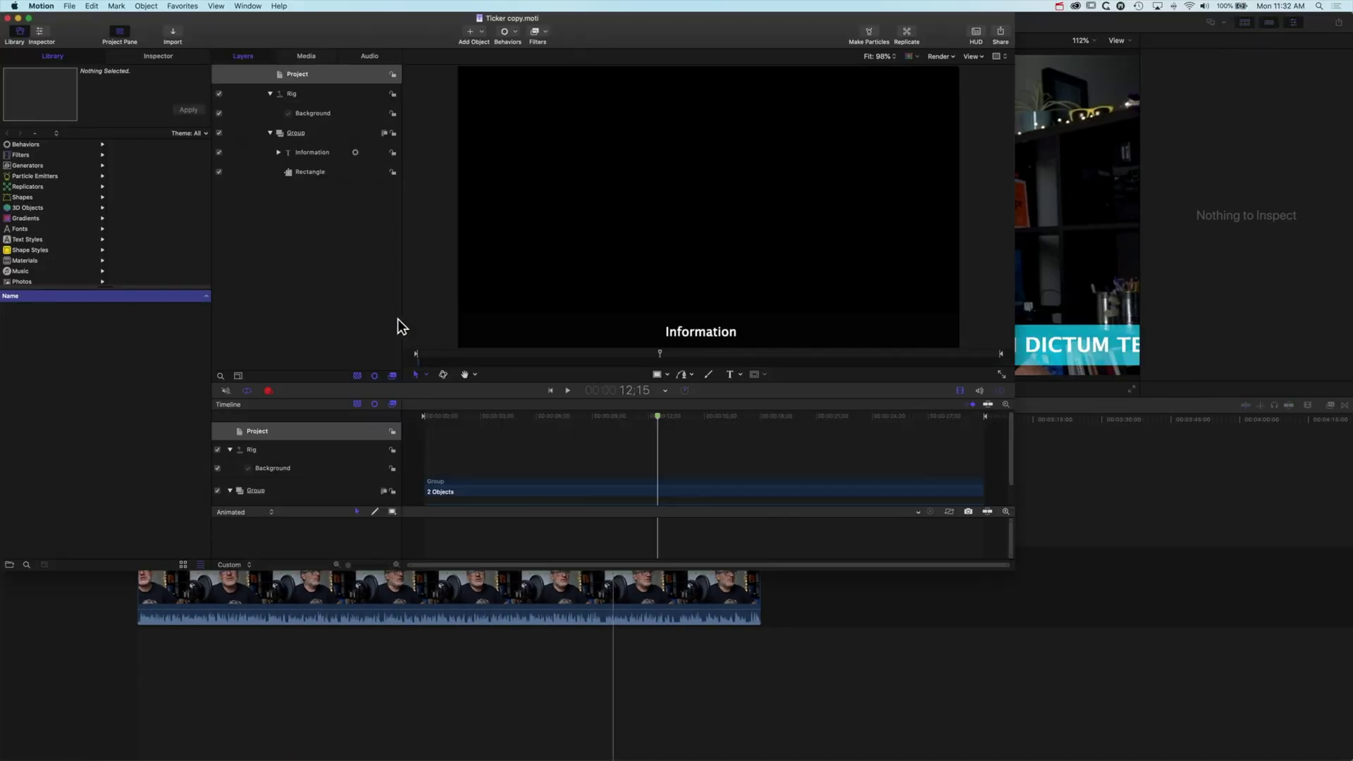
- Maximize Motion and inspect the Rig and Background layers, toggling the Background setting off and on
double_click(1014, 570)
left_click_drag(834, 543, 528, 543)
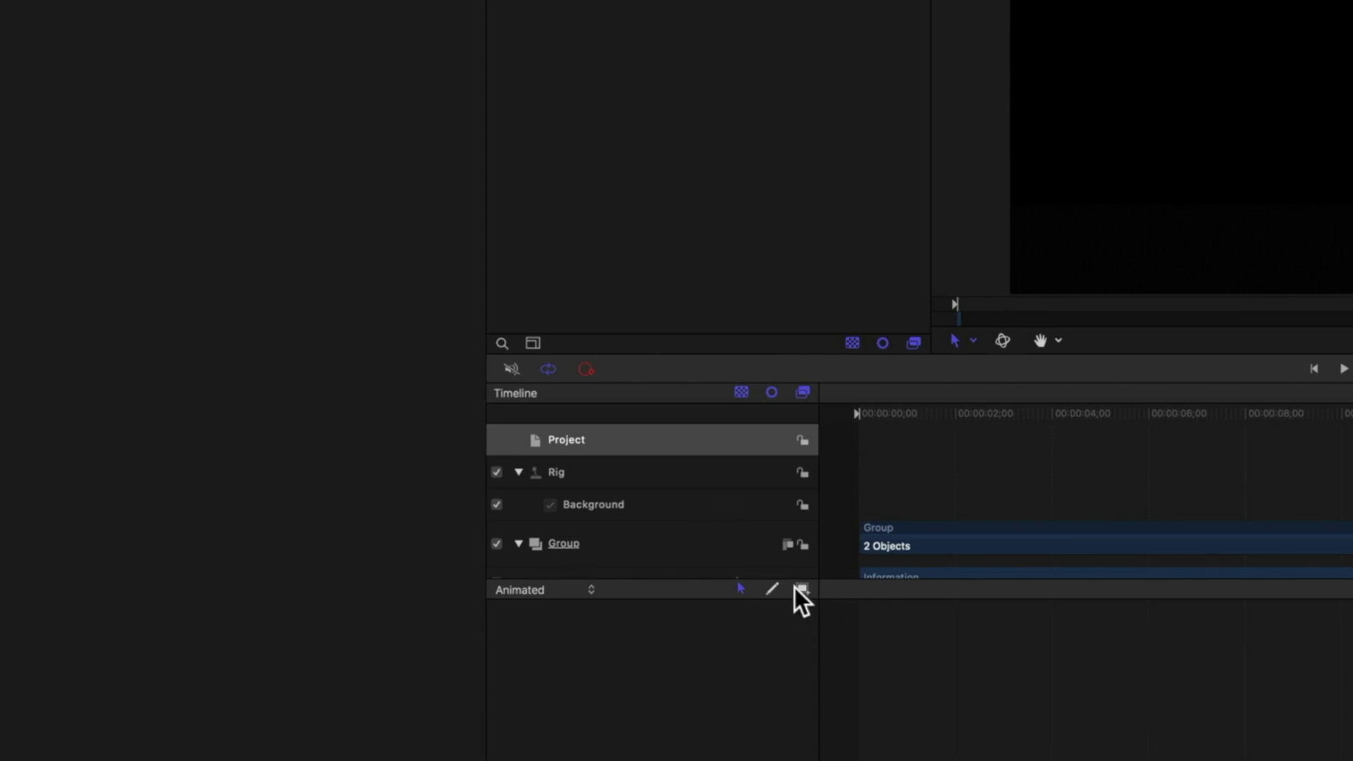
left_click_drag(827, 586, 827, 733)
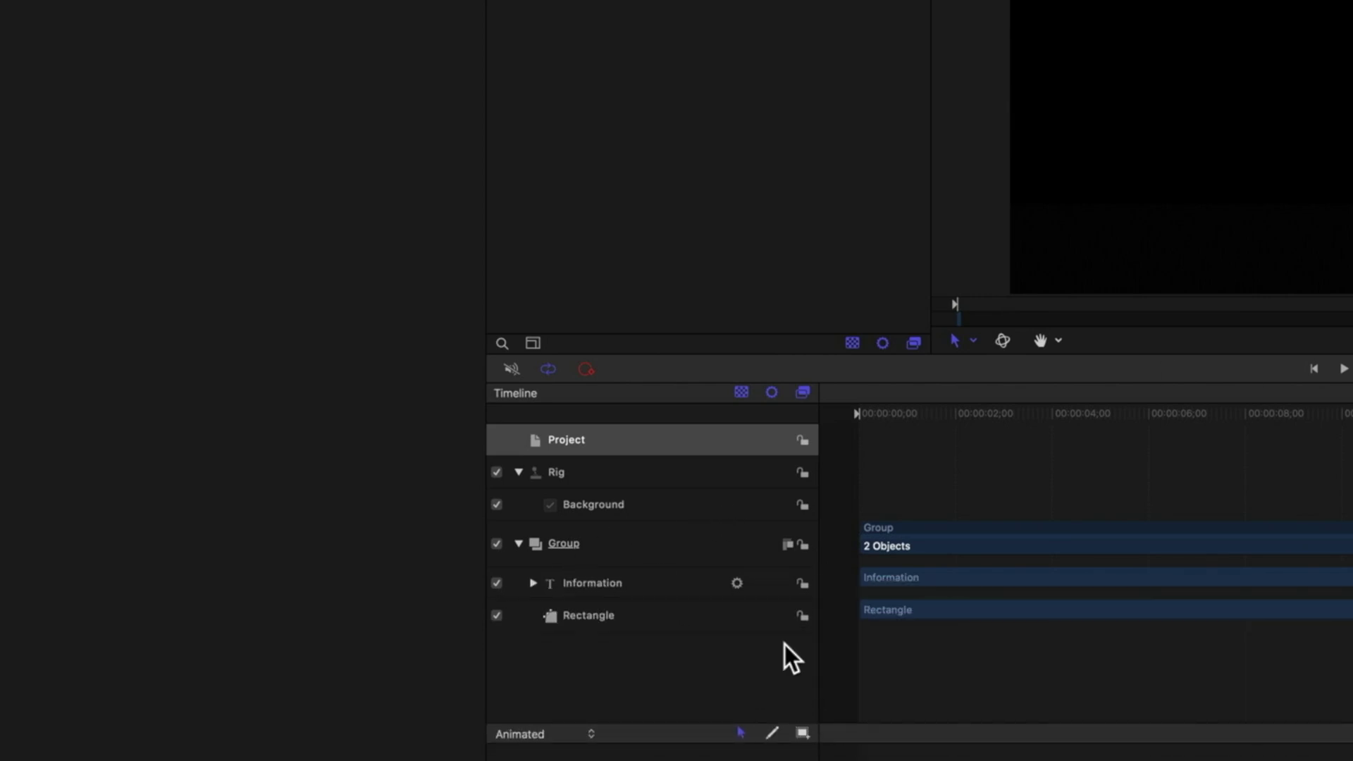
left_click(577, 471)
left_click(623, 505)
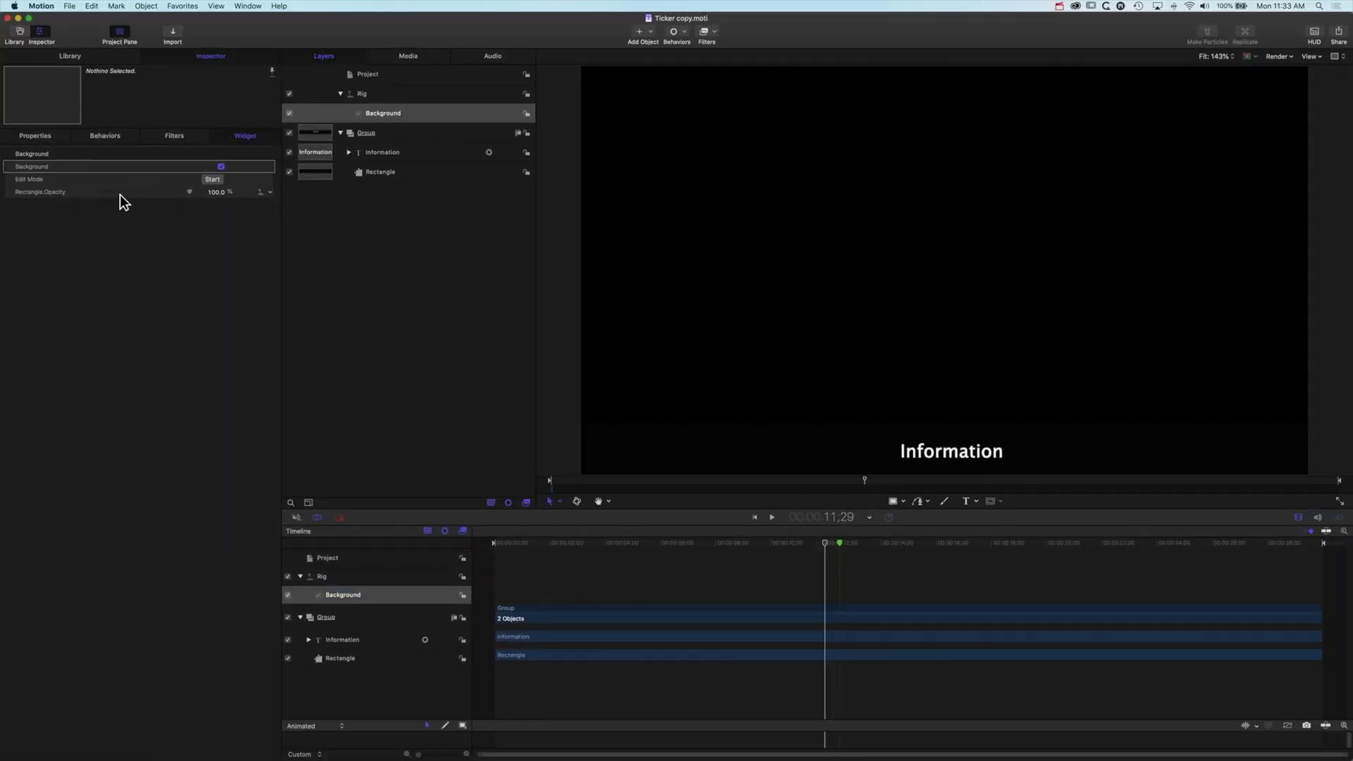
left_click(221, 167)
left_click(221, 167)
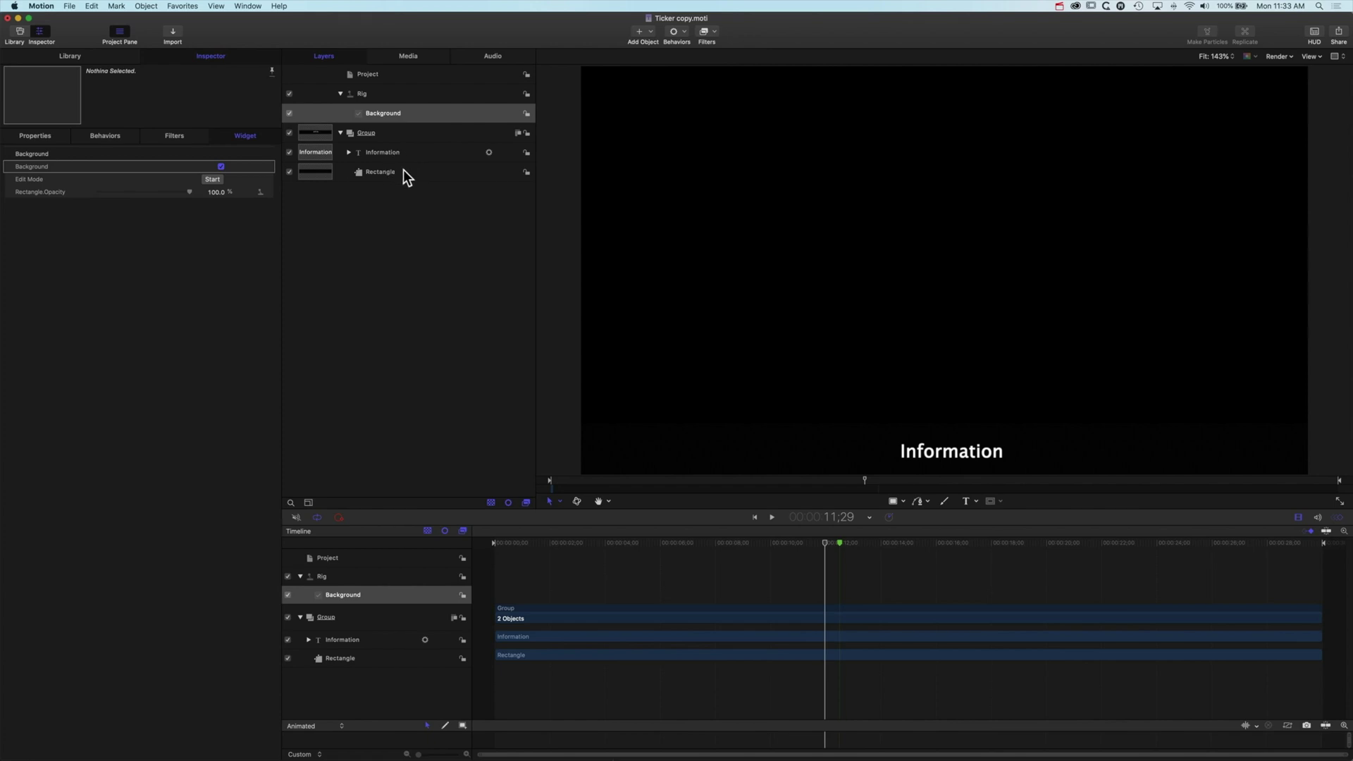
- Publish the Rectangle layer's Opacity parameter
left_click(403, 171)
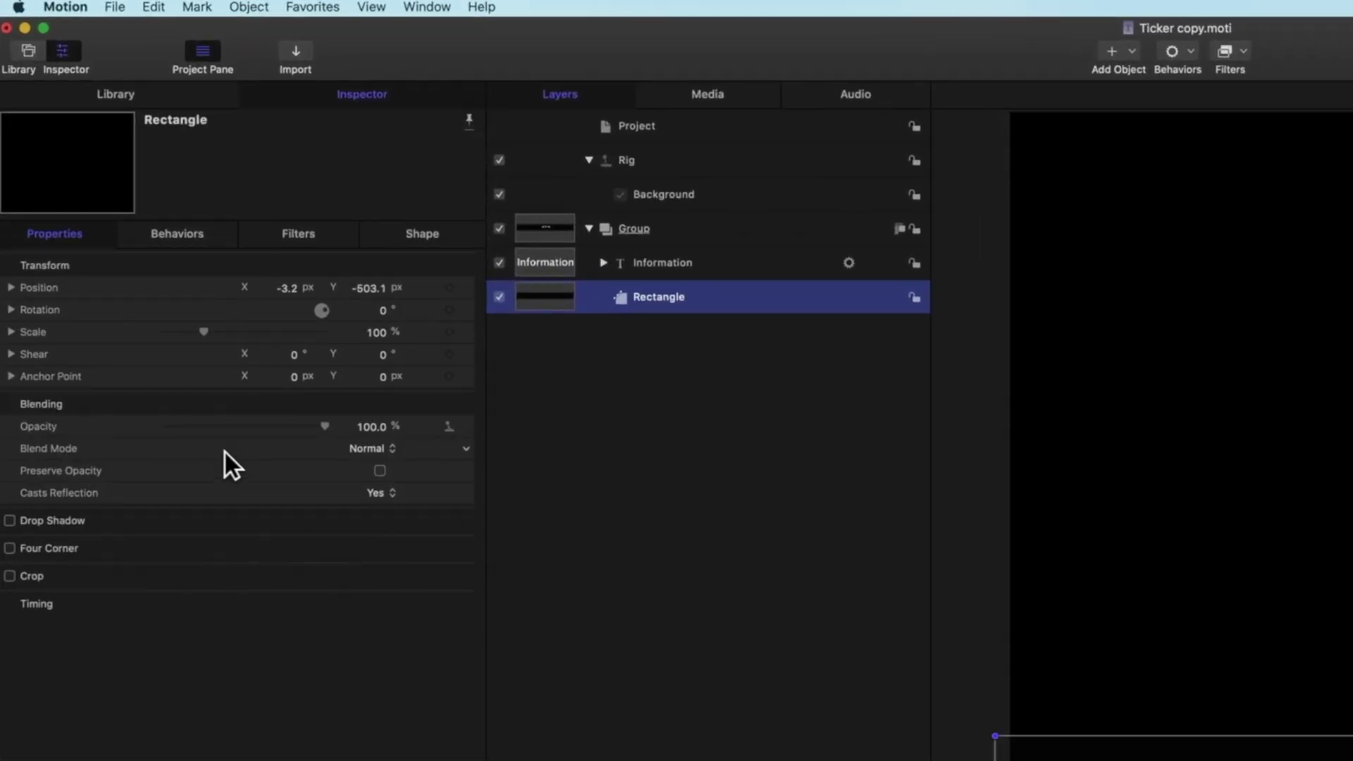
left_click(465, 426)
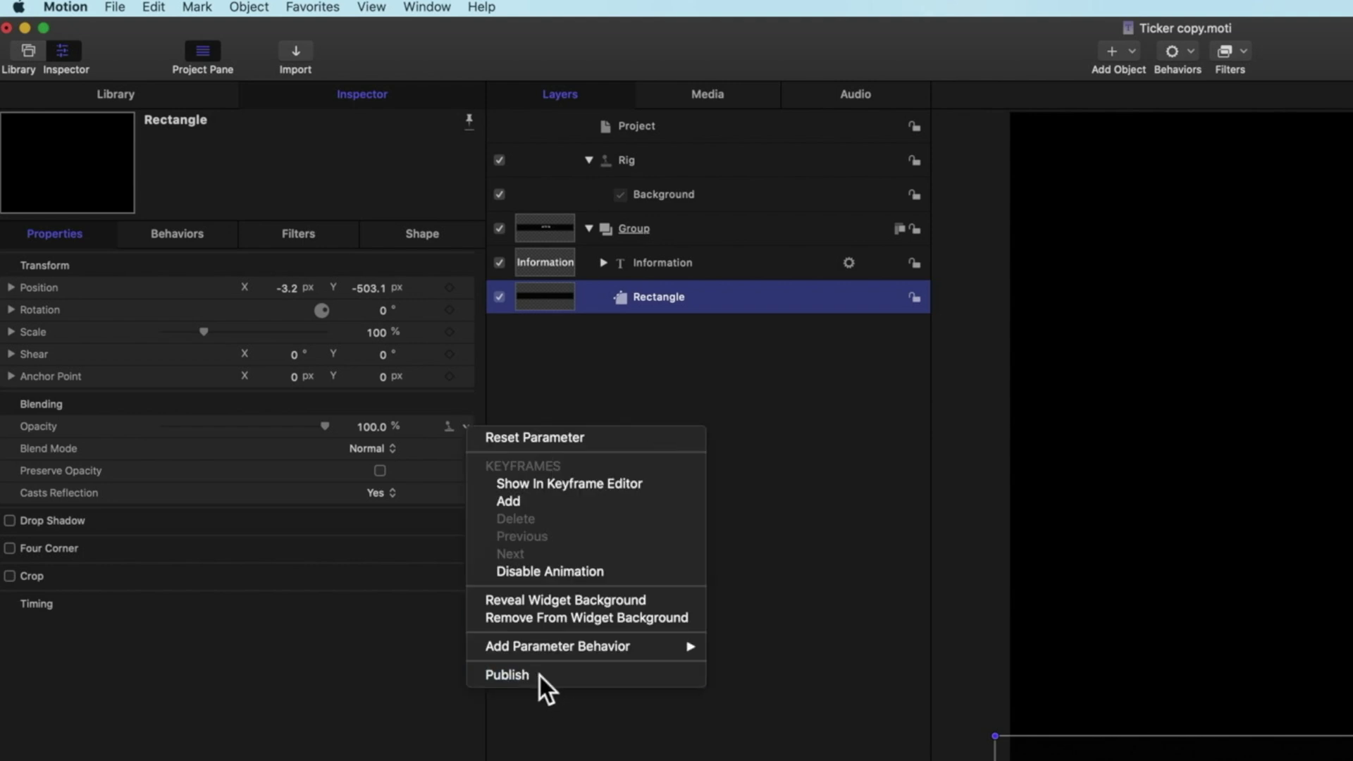
left_click(539, 675)
- Save a duplicate titled 'Ben's Ticker' in the _Favorites category and return to Final Cut Pro
key("super+s")
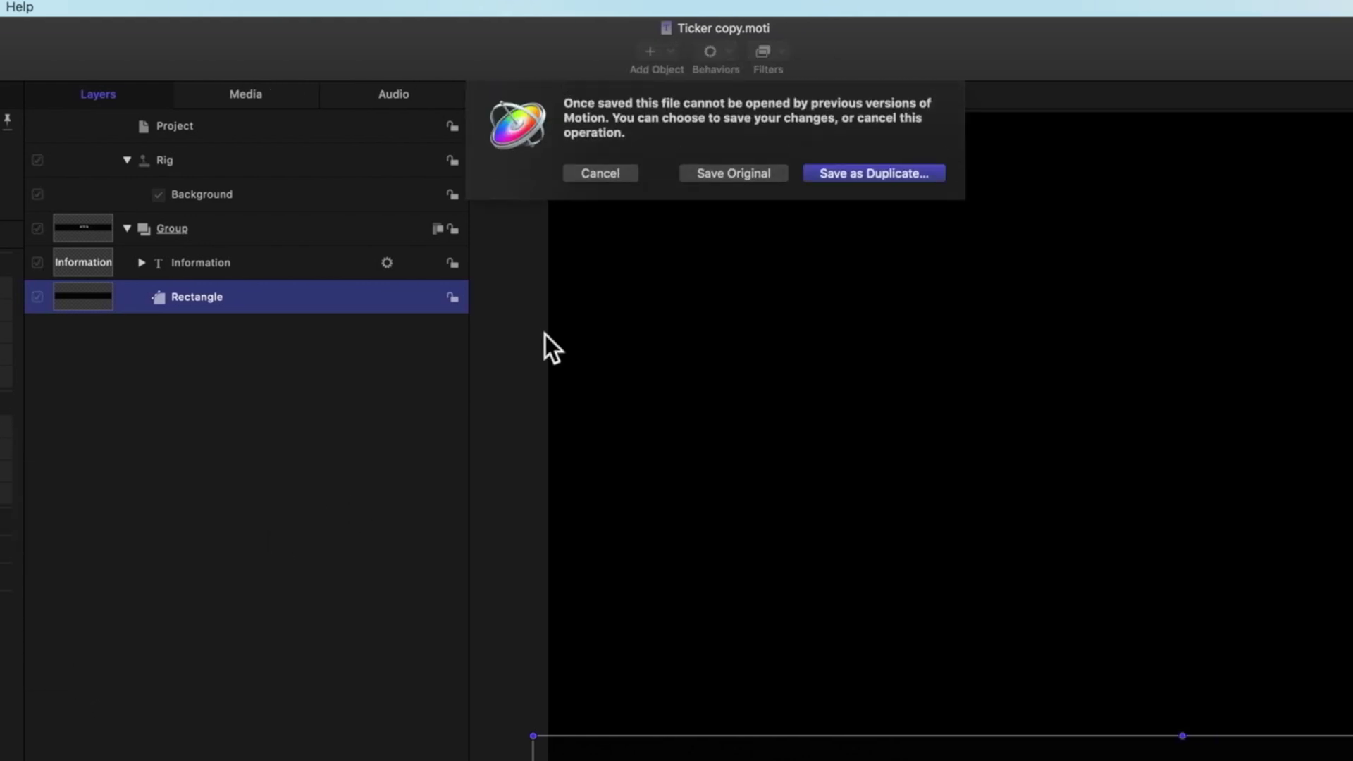
left_click(871, 173)
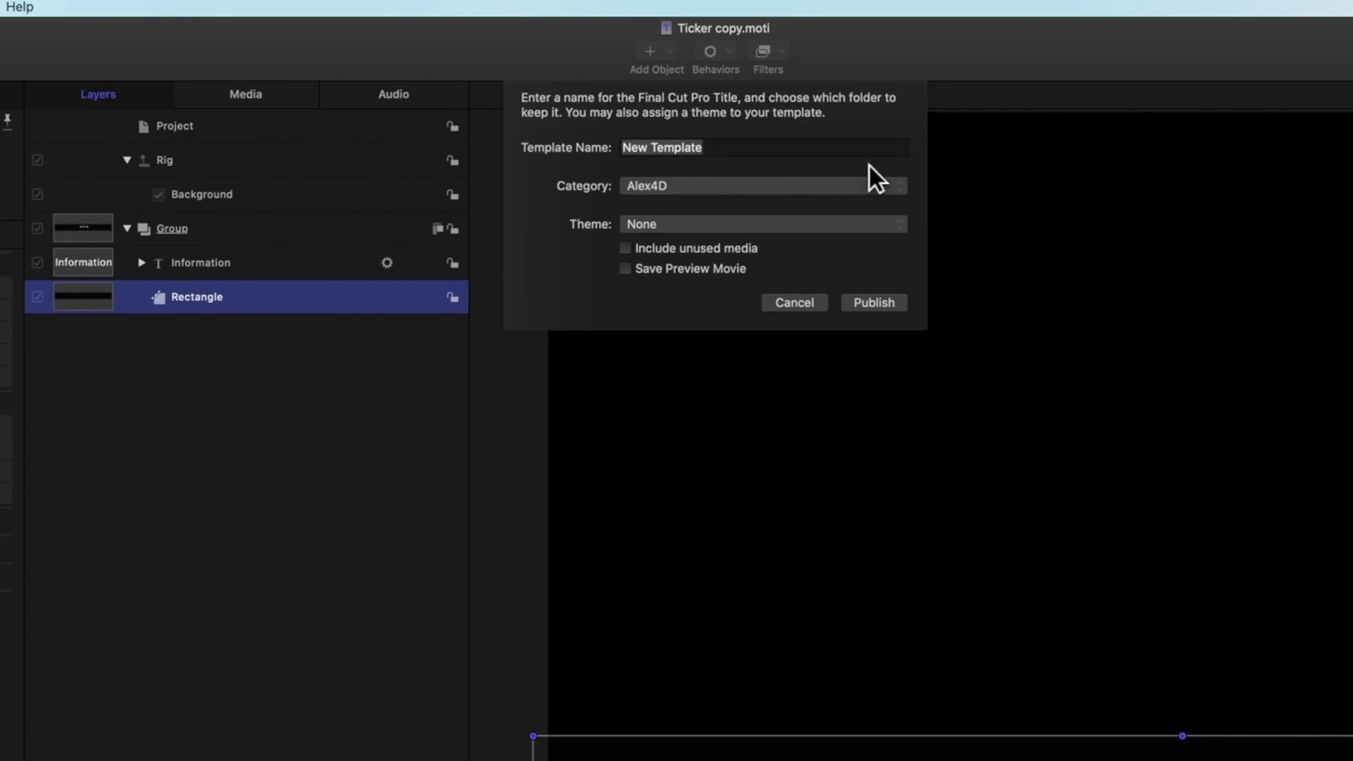
left_click(716, 188)
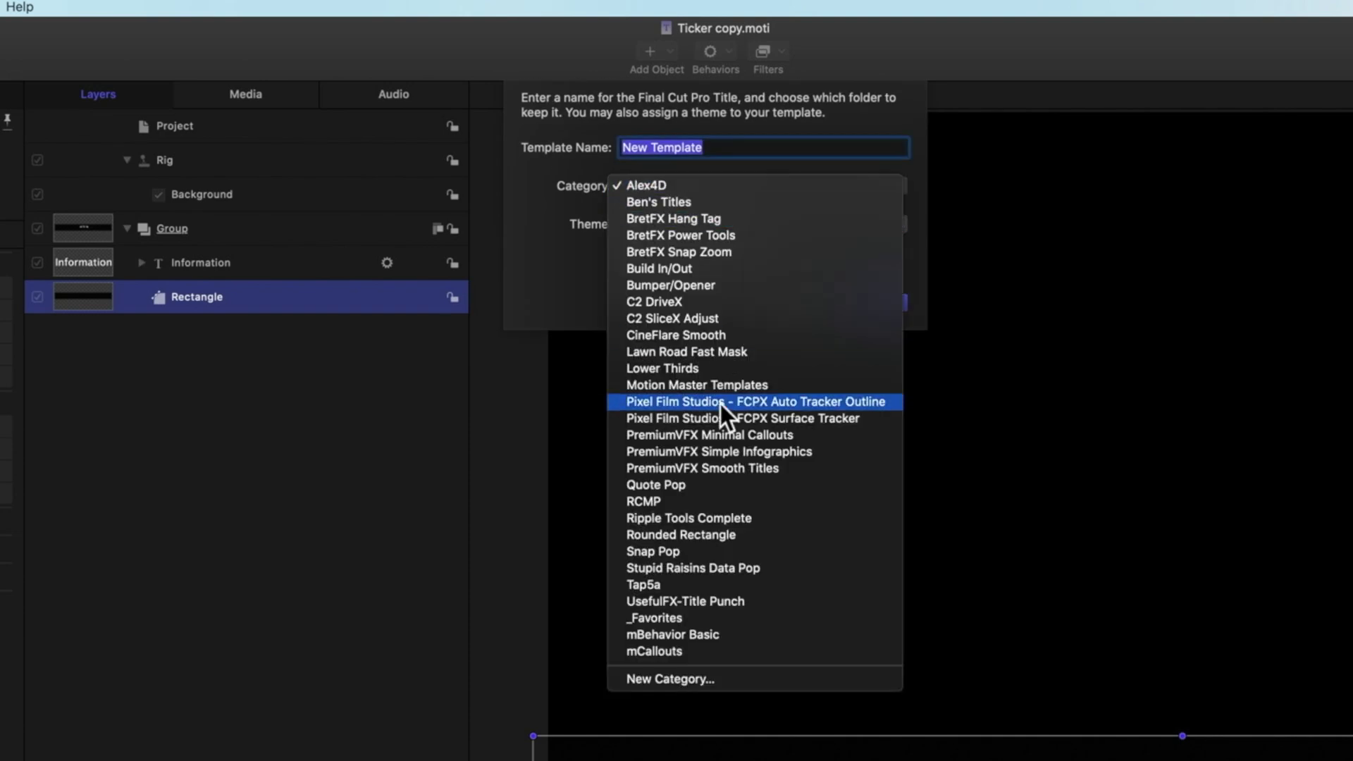
left_click(688, 617)
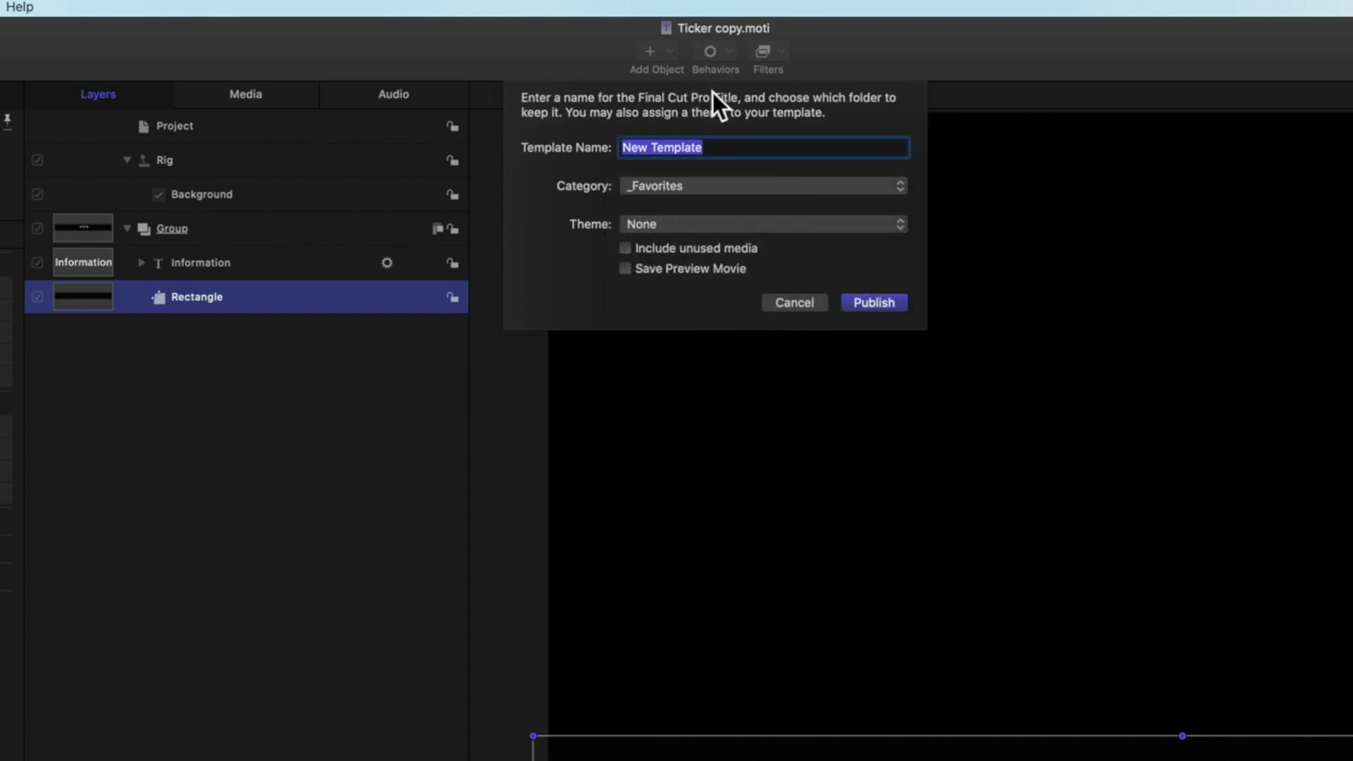
type("Ben's Ticker")
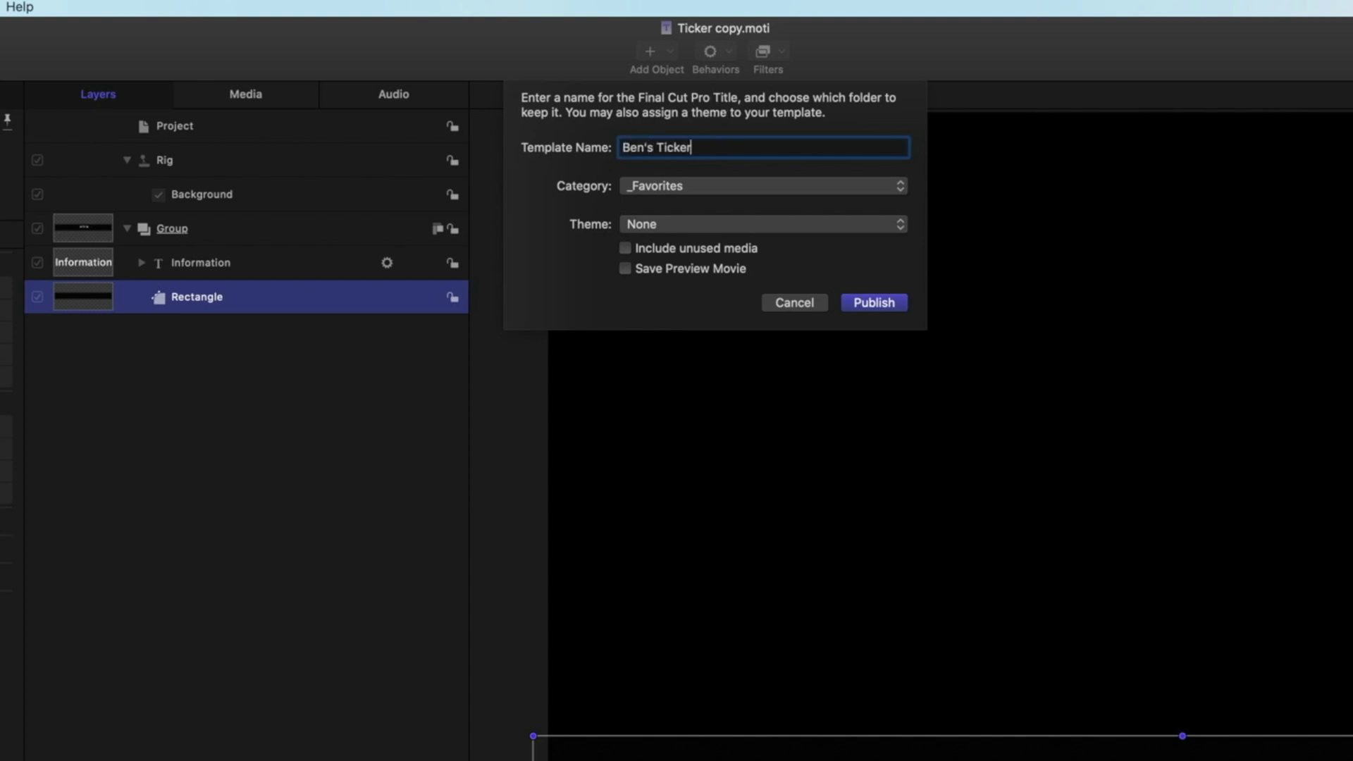
key("Return")
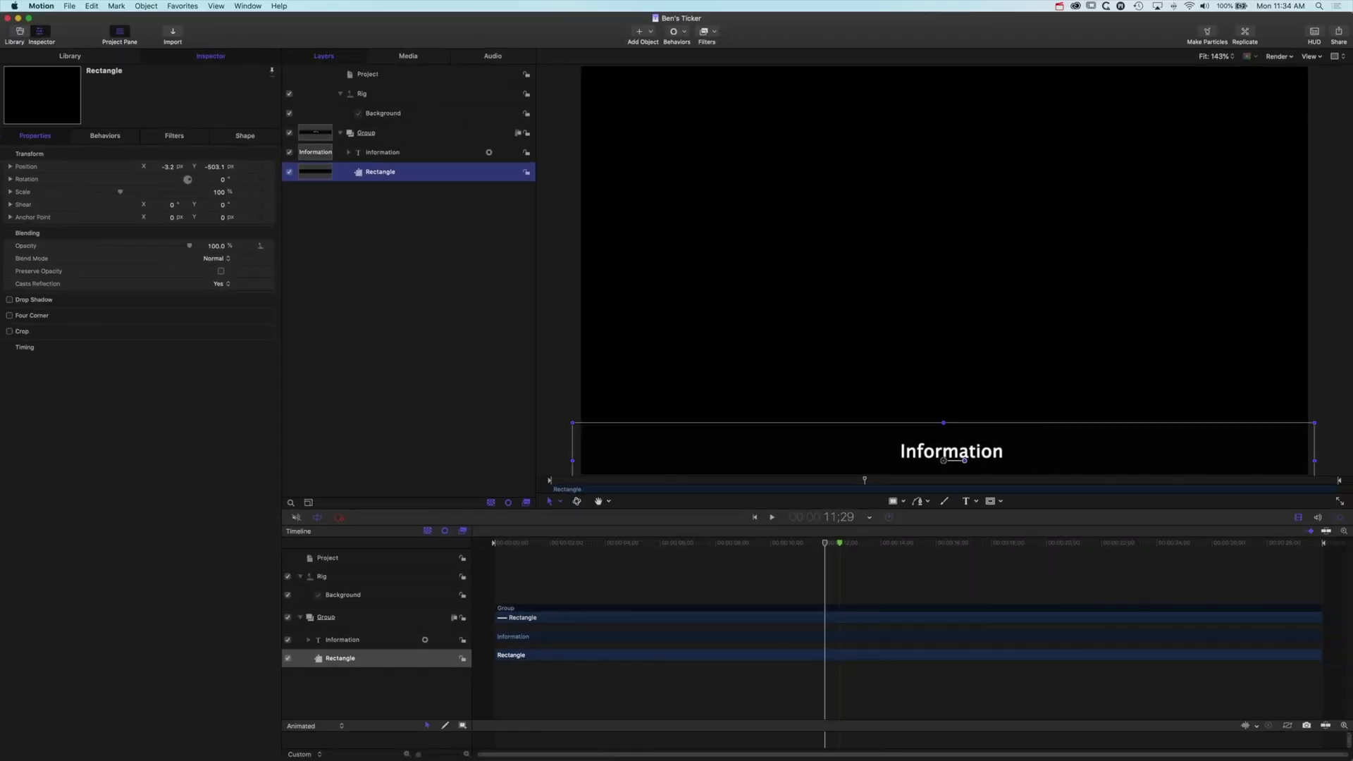
key("super+Tab")
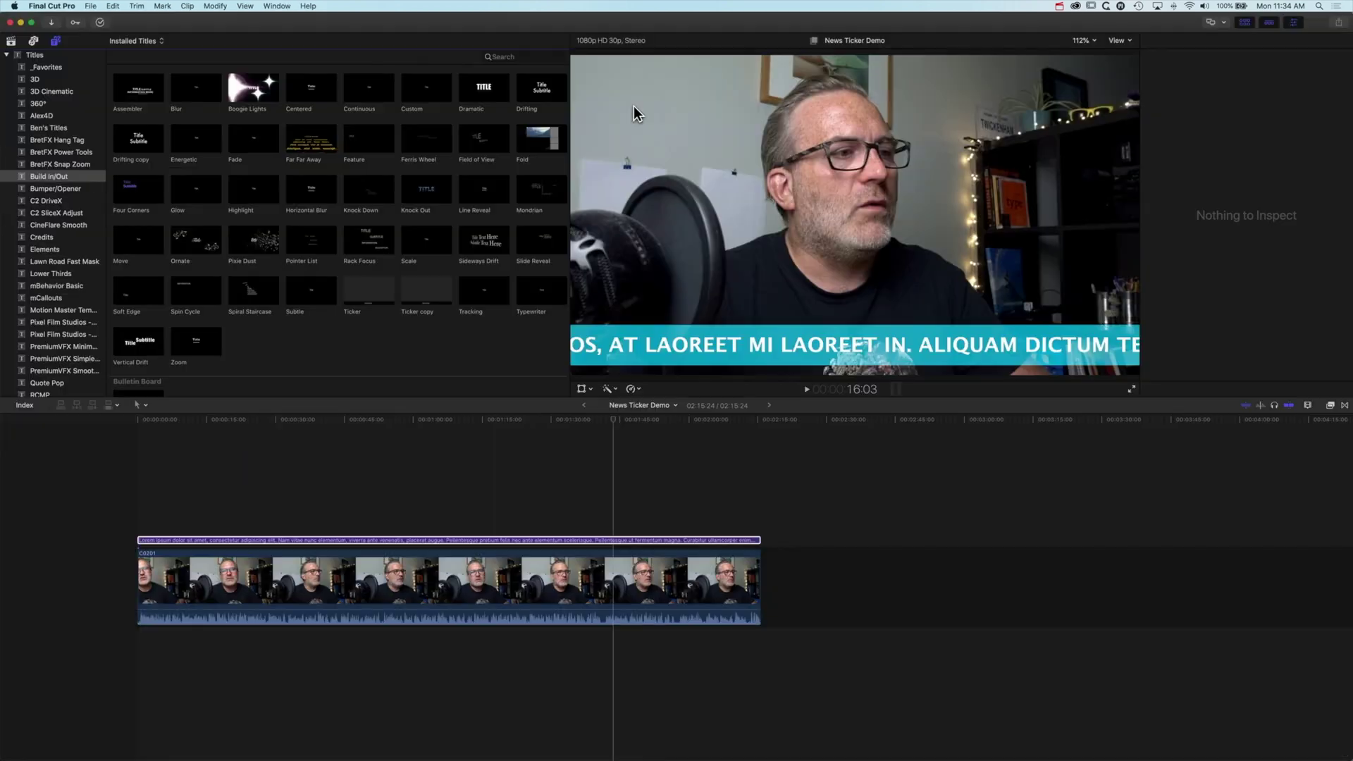
- Place Ben's Ticker above the webcam clip, disable the original ticker, and extend it to the video's end
left_click(58, 69)
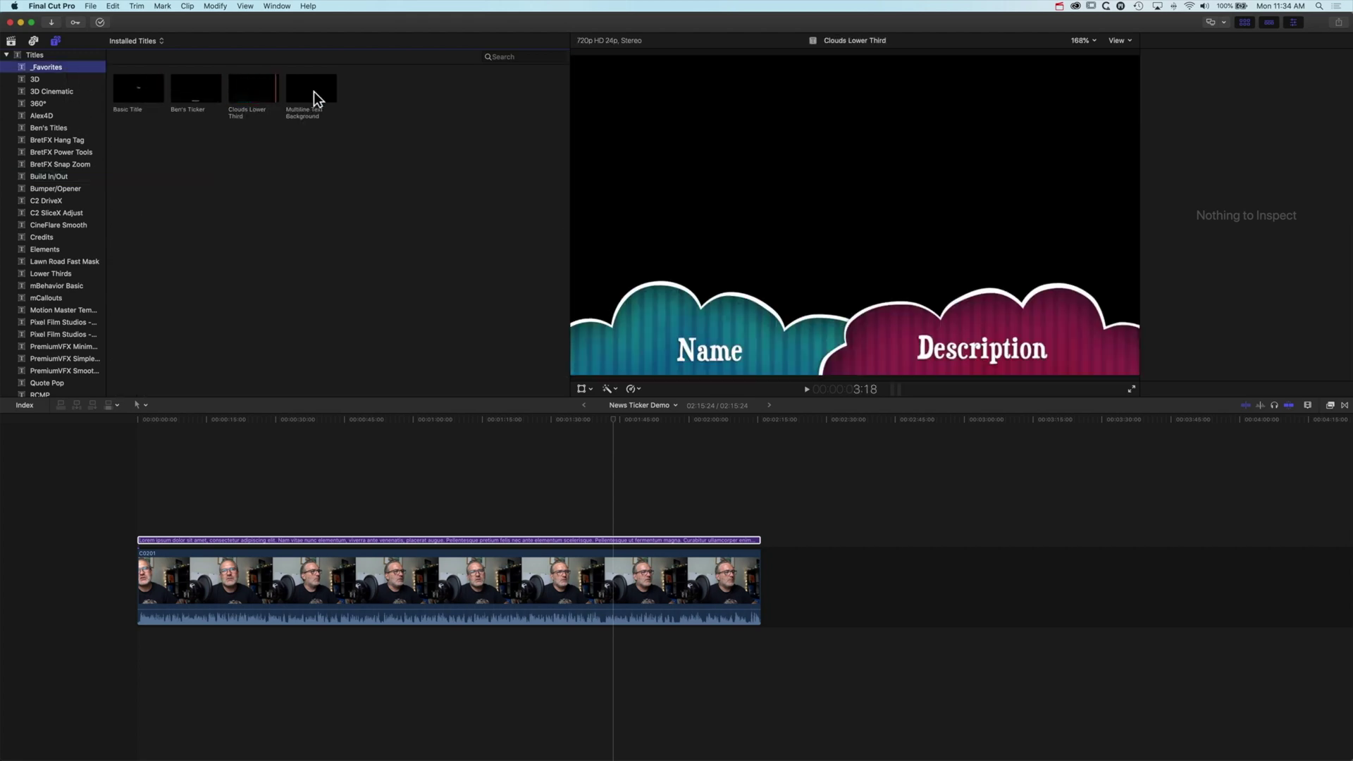
left_click_drag(188, 90, 114, 523)
left_click(221, 540)
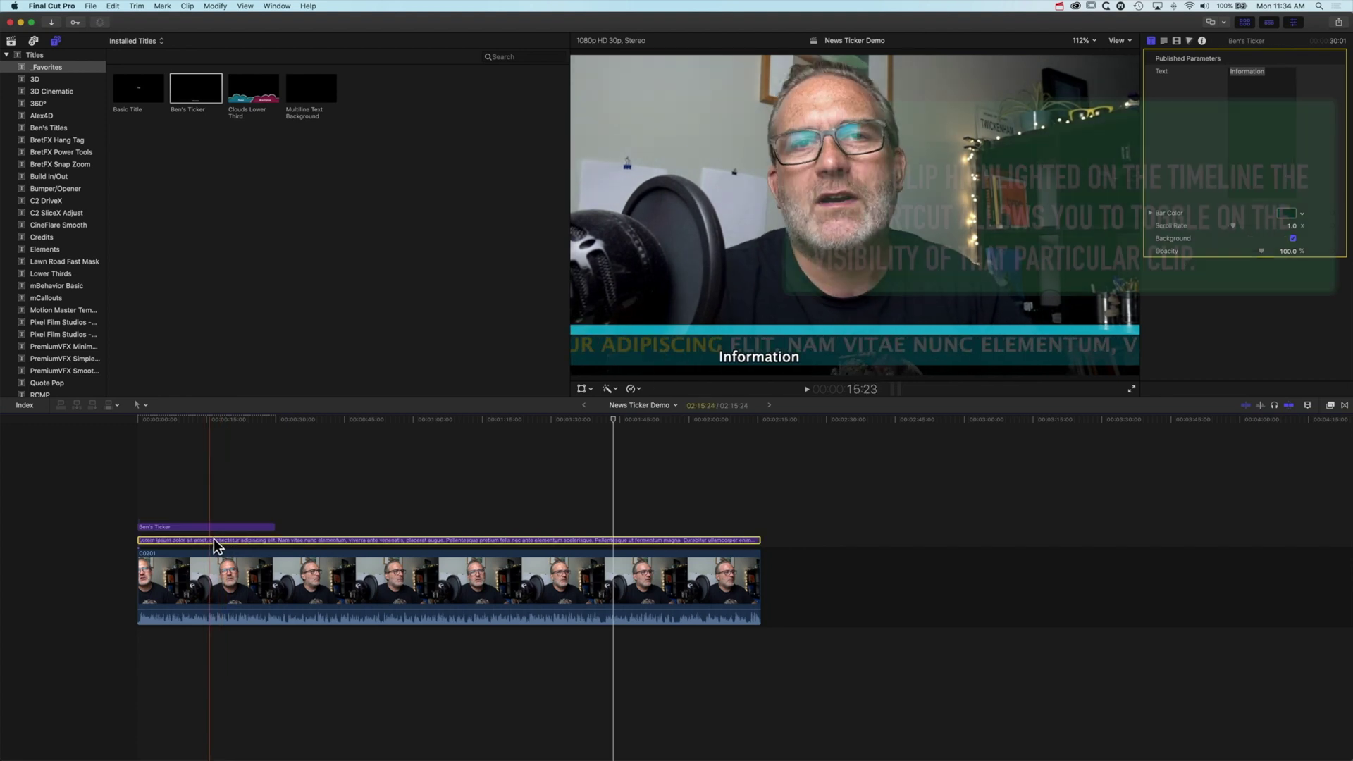
key("v")
left_click_drag(274, 526, 760, 517)
left_click(733, 537)
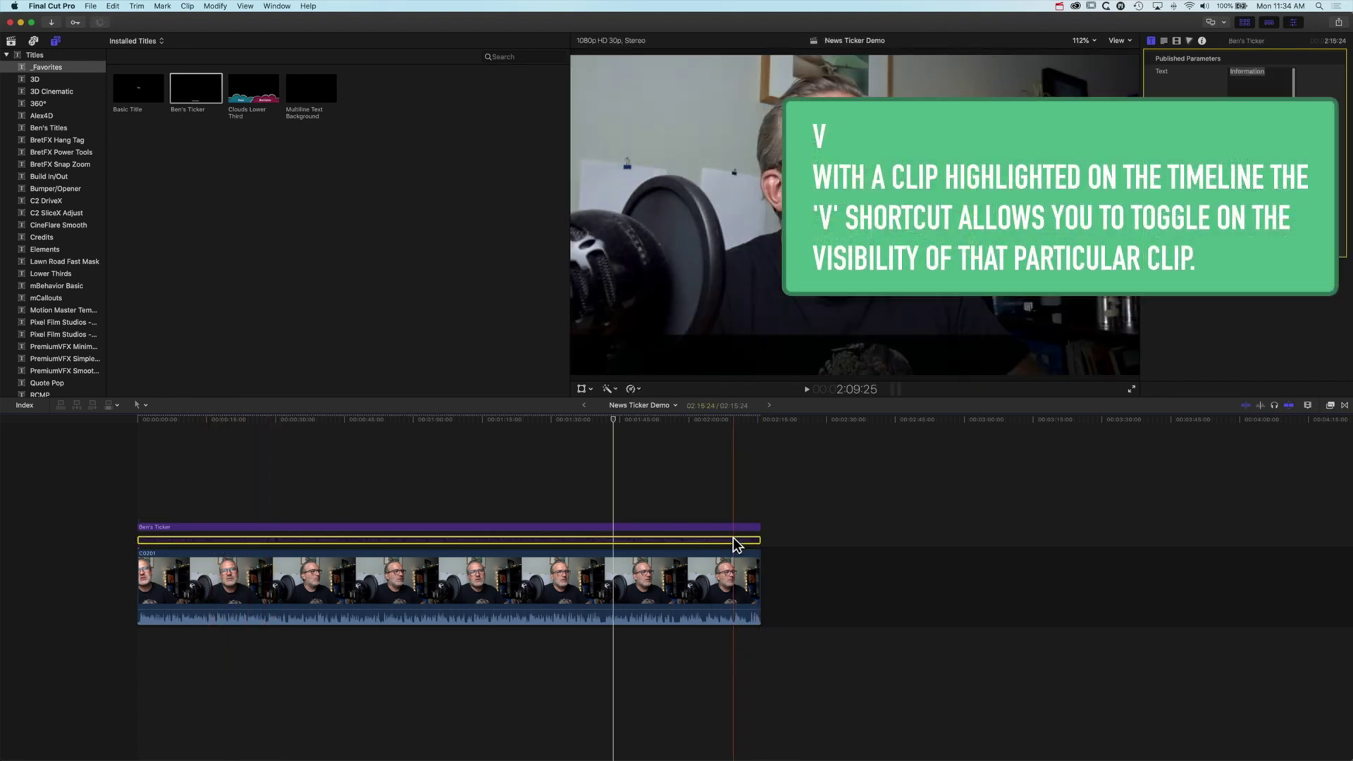
- Replace Ben's Ticker's Information text with the Lorem ipsum paragraph and adjust the bar's opacity
left_click(1258, 133)
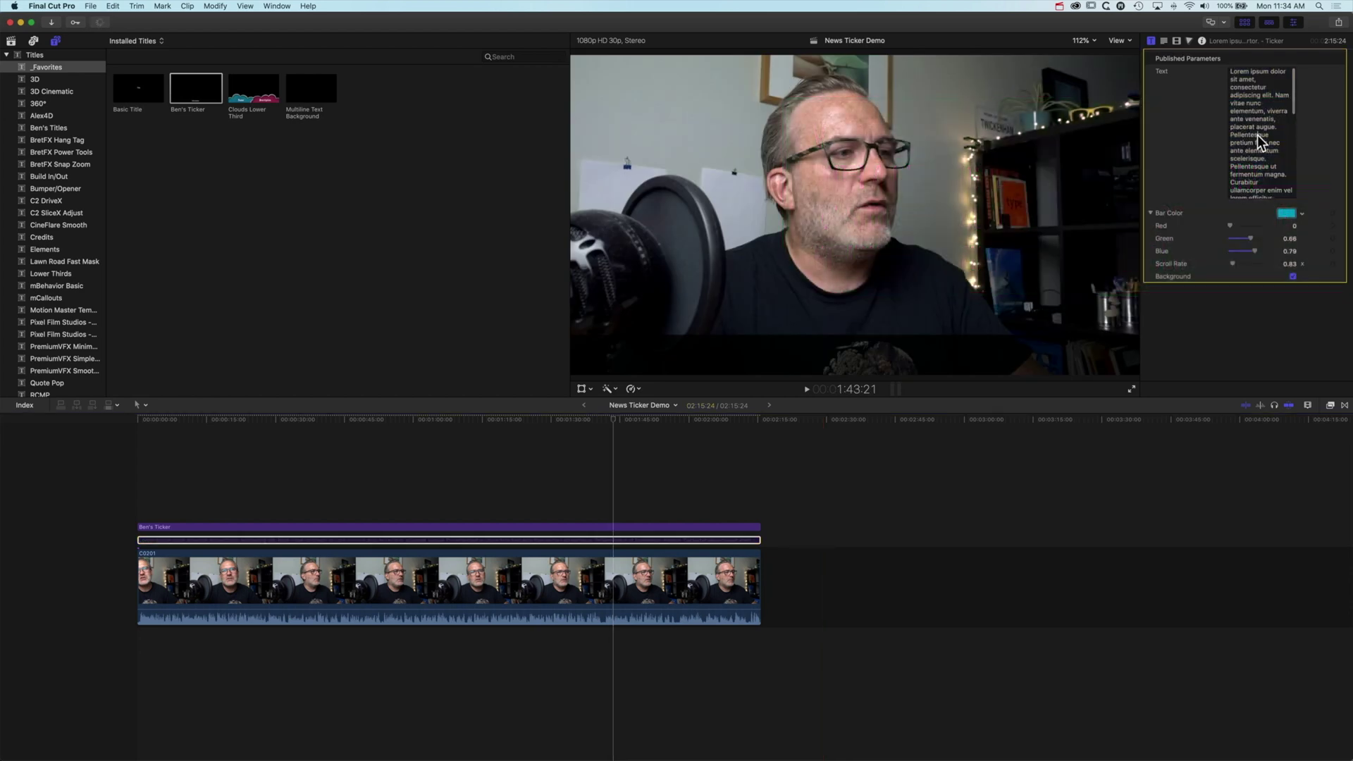
left_click(428, 526)
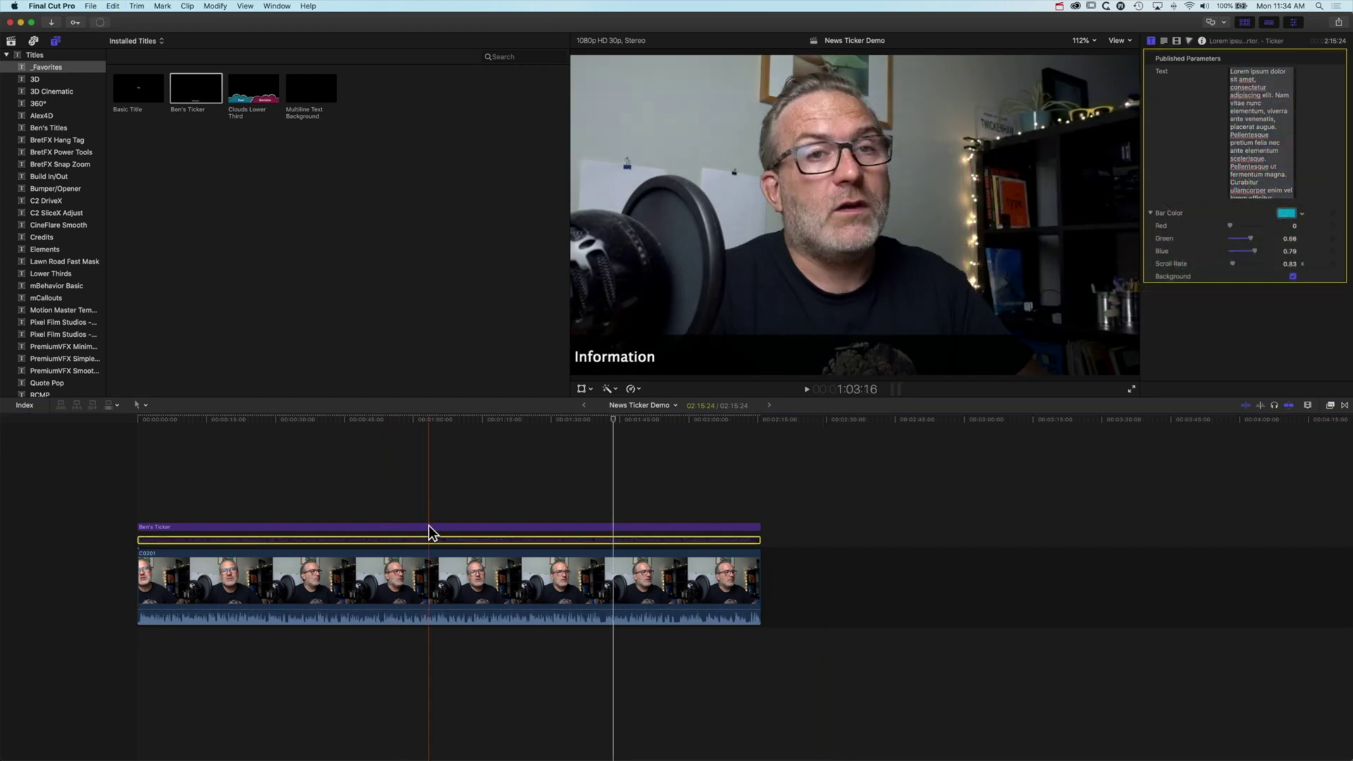
left_click(430, 527)
left_click(1269, 113)
key("super+a")
key("super+v")
left_click_drag(623, 422, 199, 421)
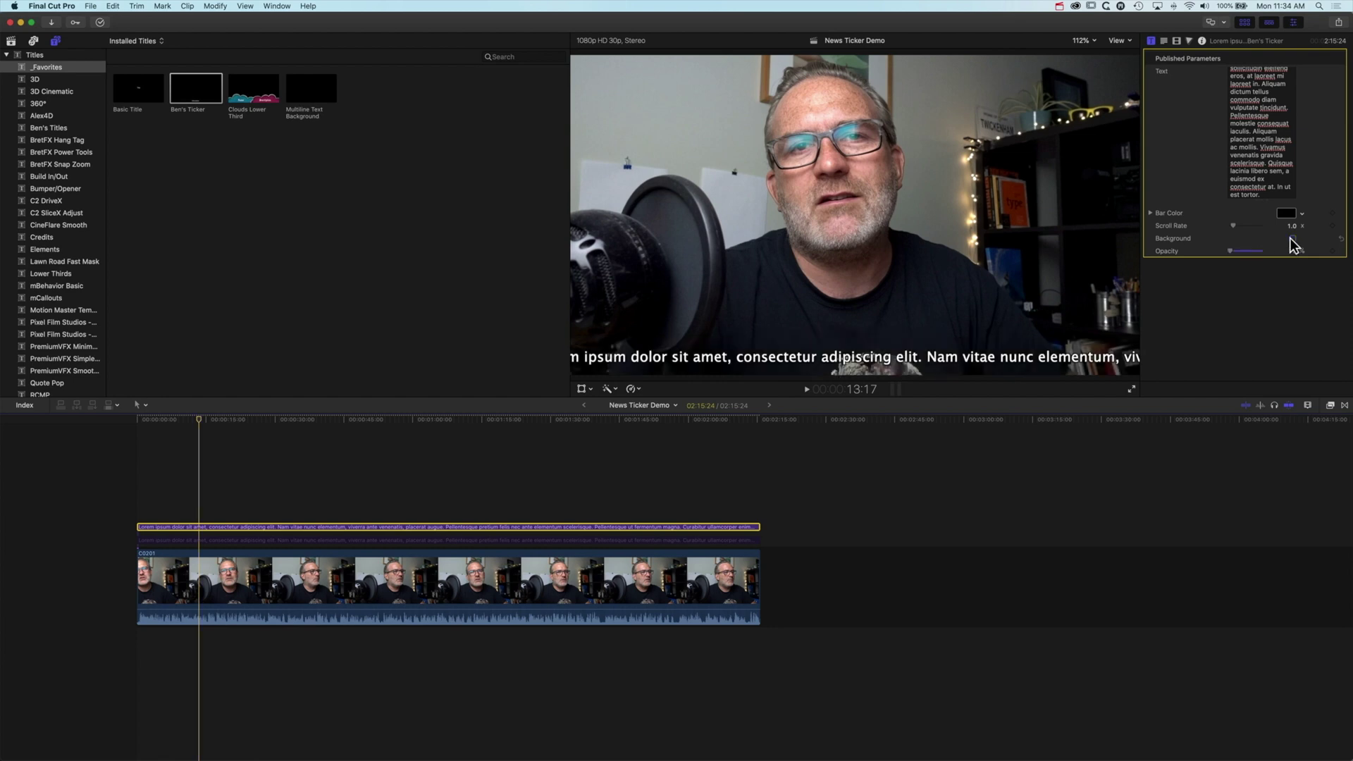
mouse_move(1261, 250)
left_mouse_down()
mouse_move(1218, 250)
mouse_move(1283, 249)
mouse_move(1203, 248)
mouse_move(1275, 248)
left_mouse_up()
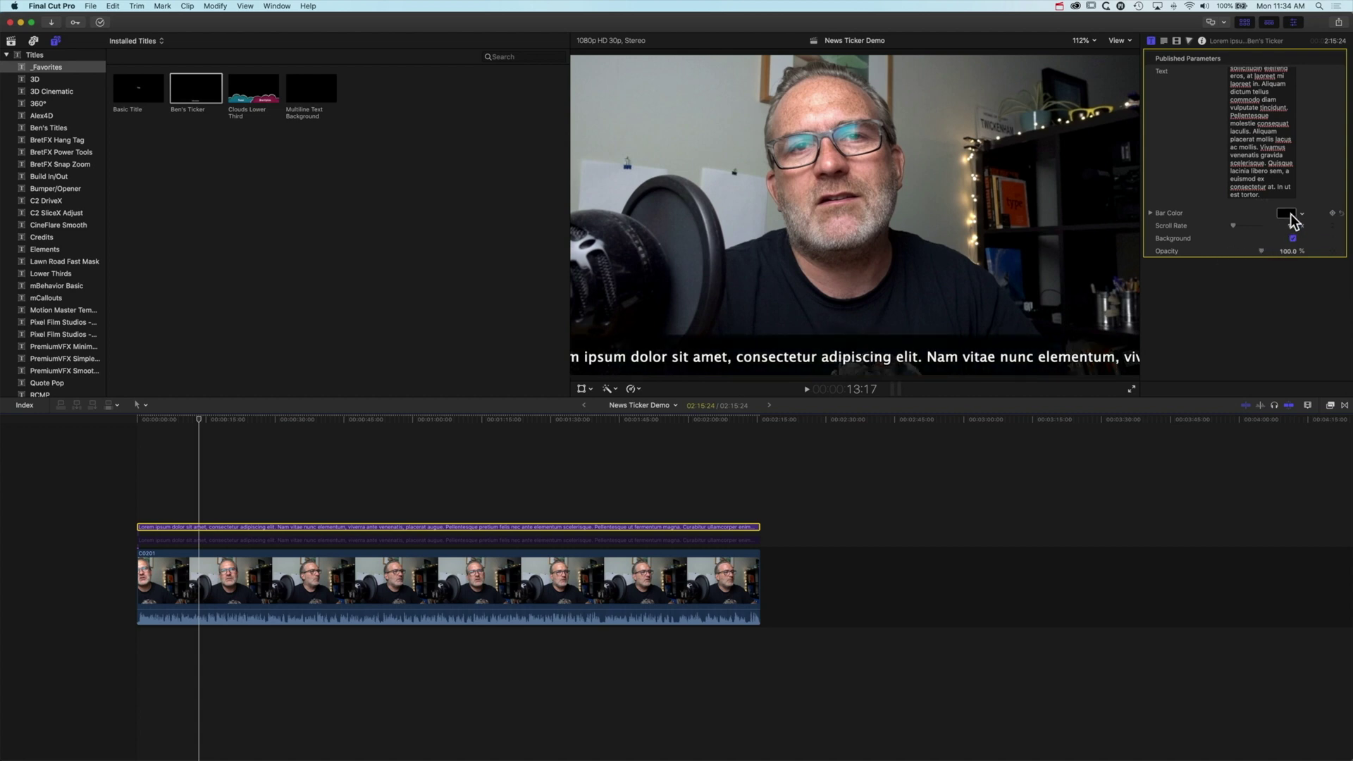
left_click(1302, 213)
left_click(1282, 255)
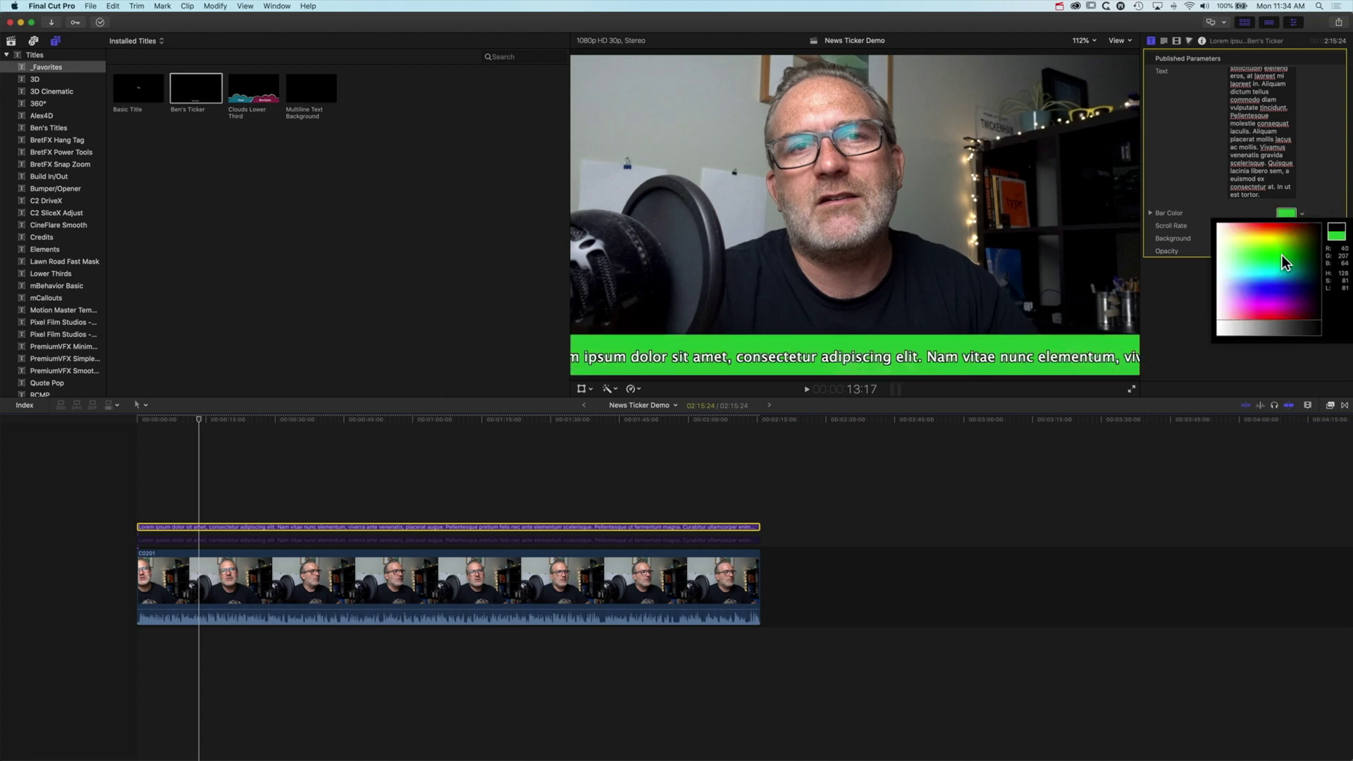
left_click(1285, 255)
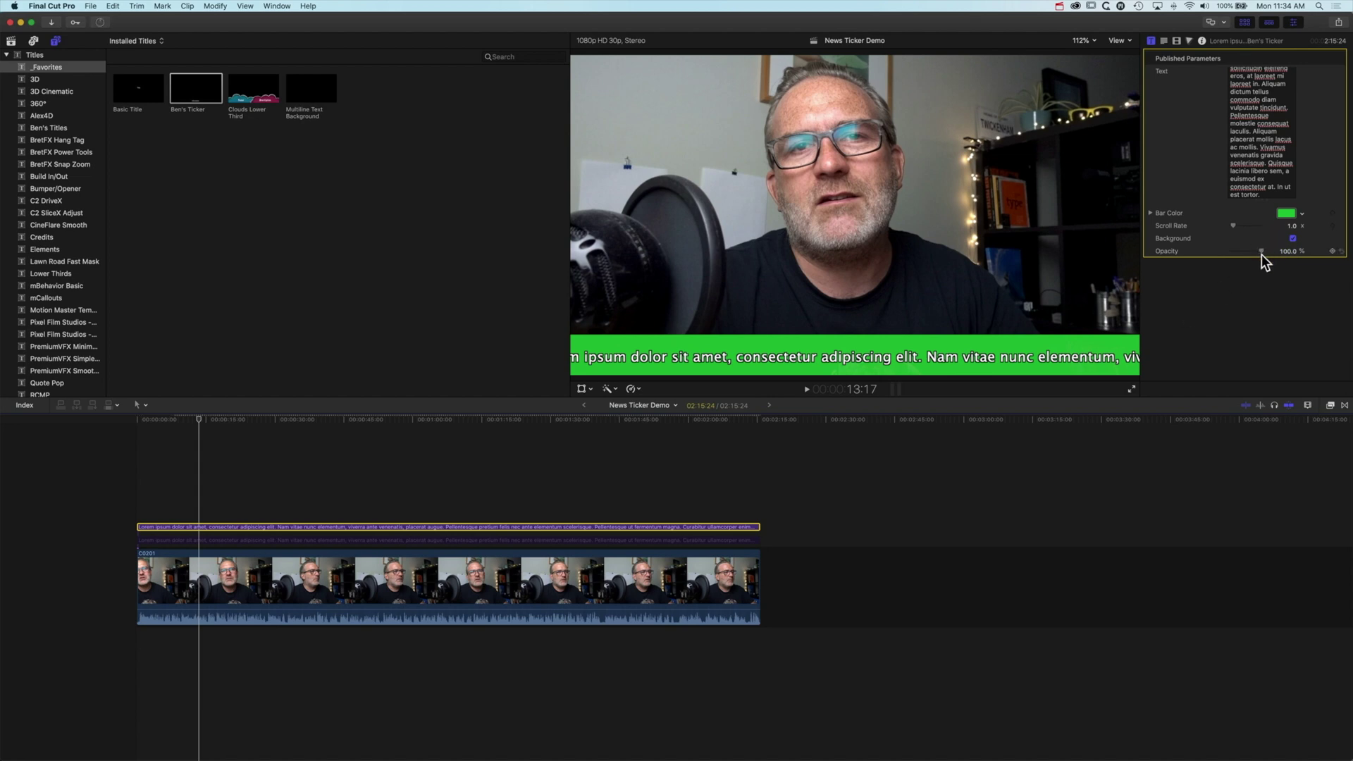
left_click_drag(1262, 252, 1225, 250)
left_click_drag(1261, 250, 1270, 251)
key("ctrl+F3")
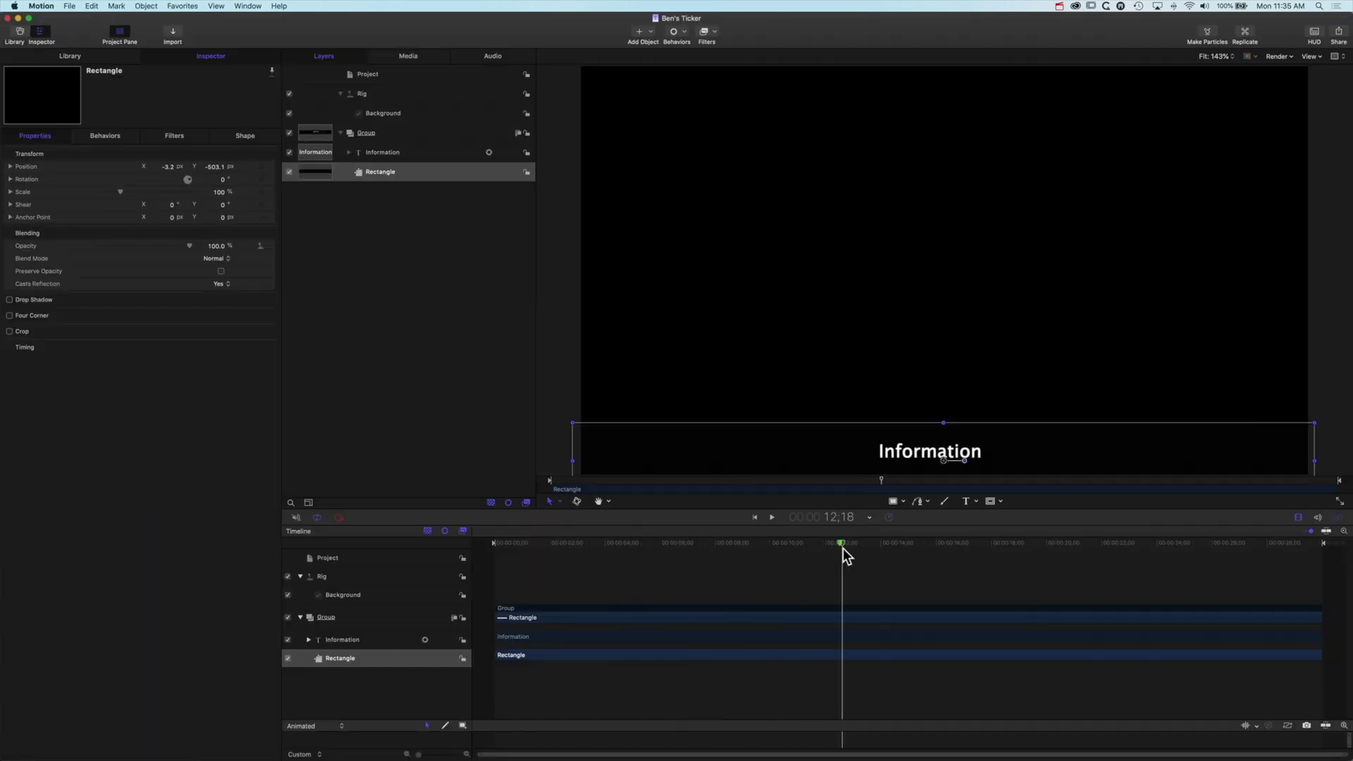
- Draw a Rectangle Mask on the Information text layer across the ticker strip and show its settings
left_click(188, 554)
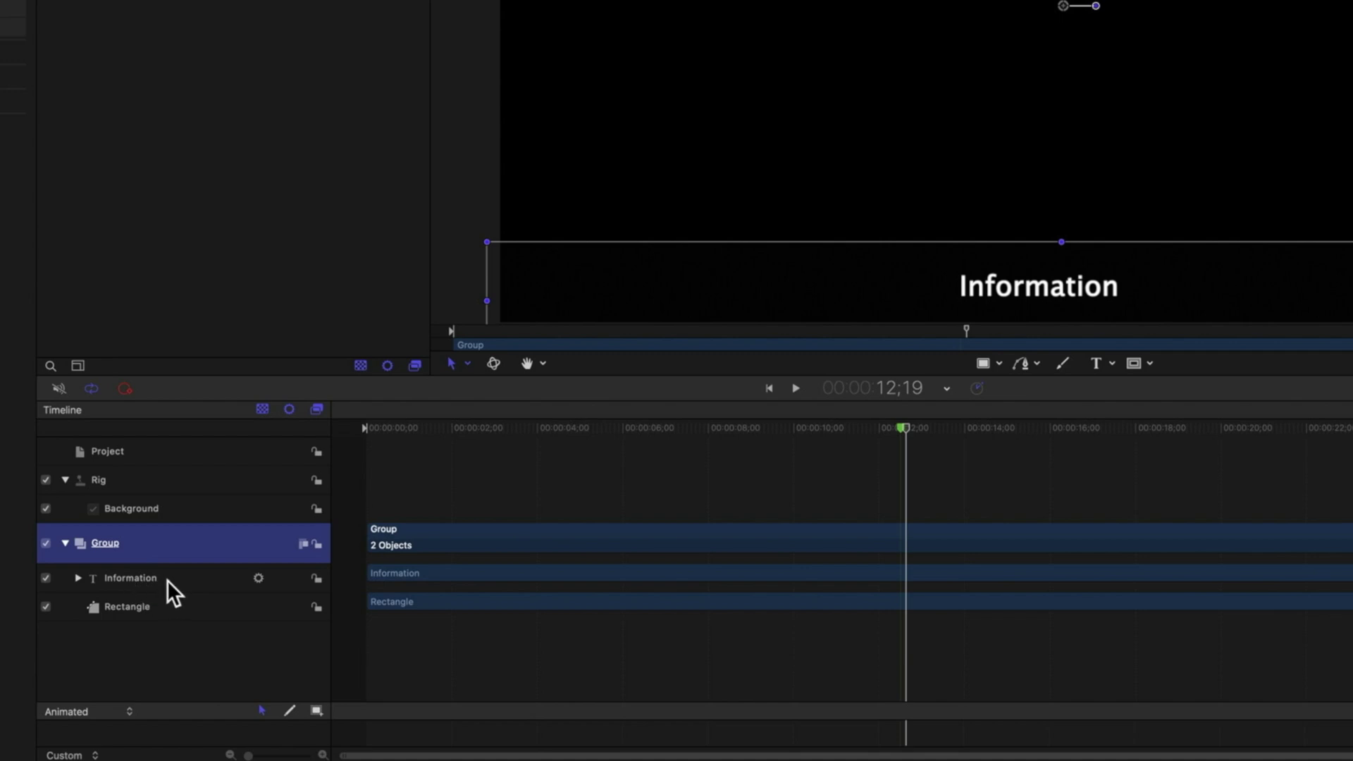
left_click(150, 588)
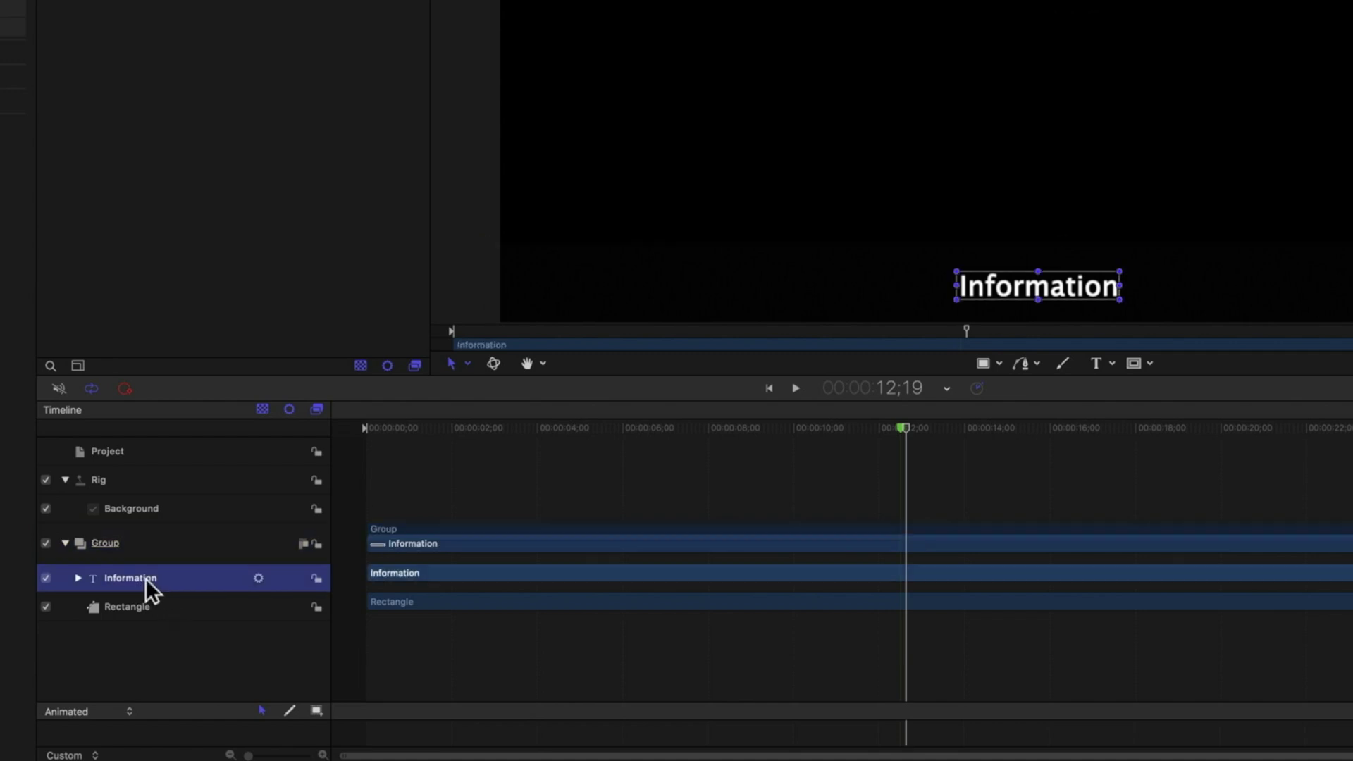
left_click(1152, 363)
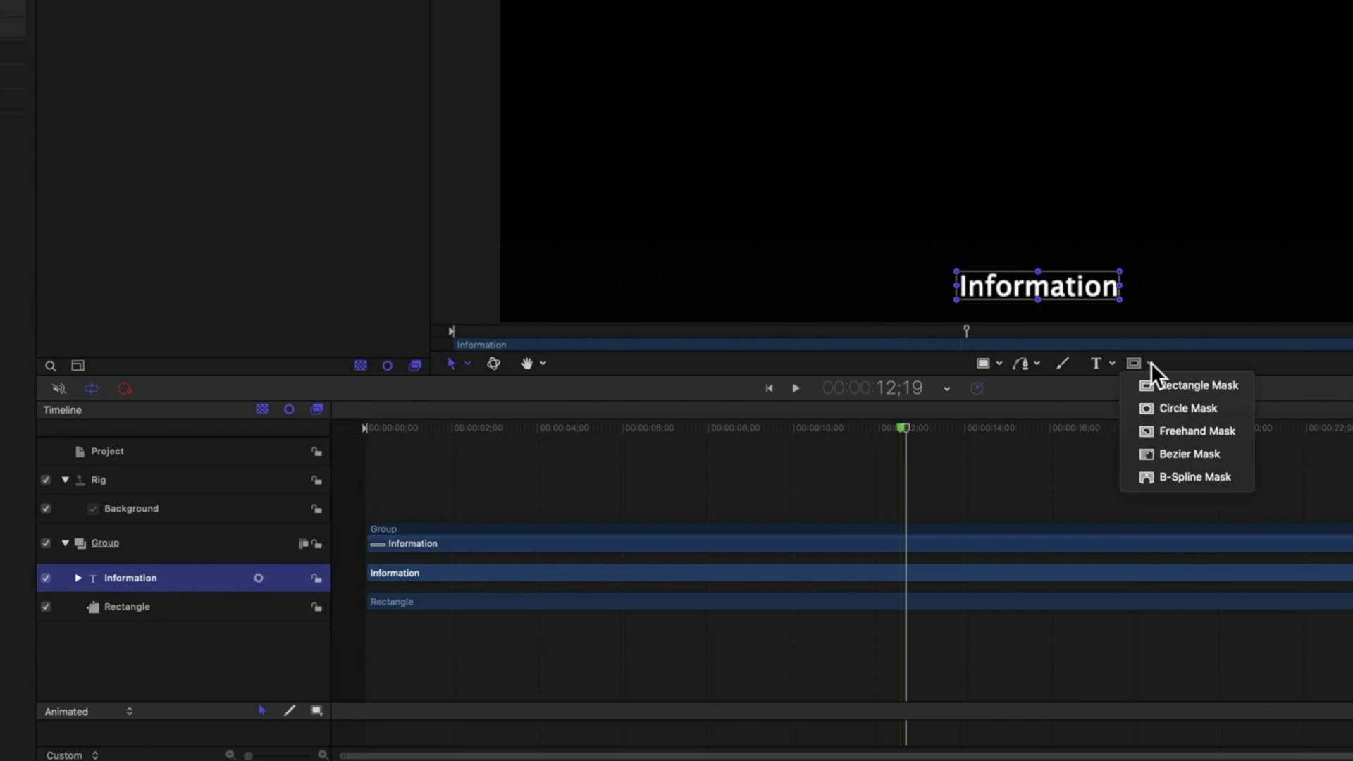
left_click(1194, 386)
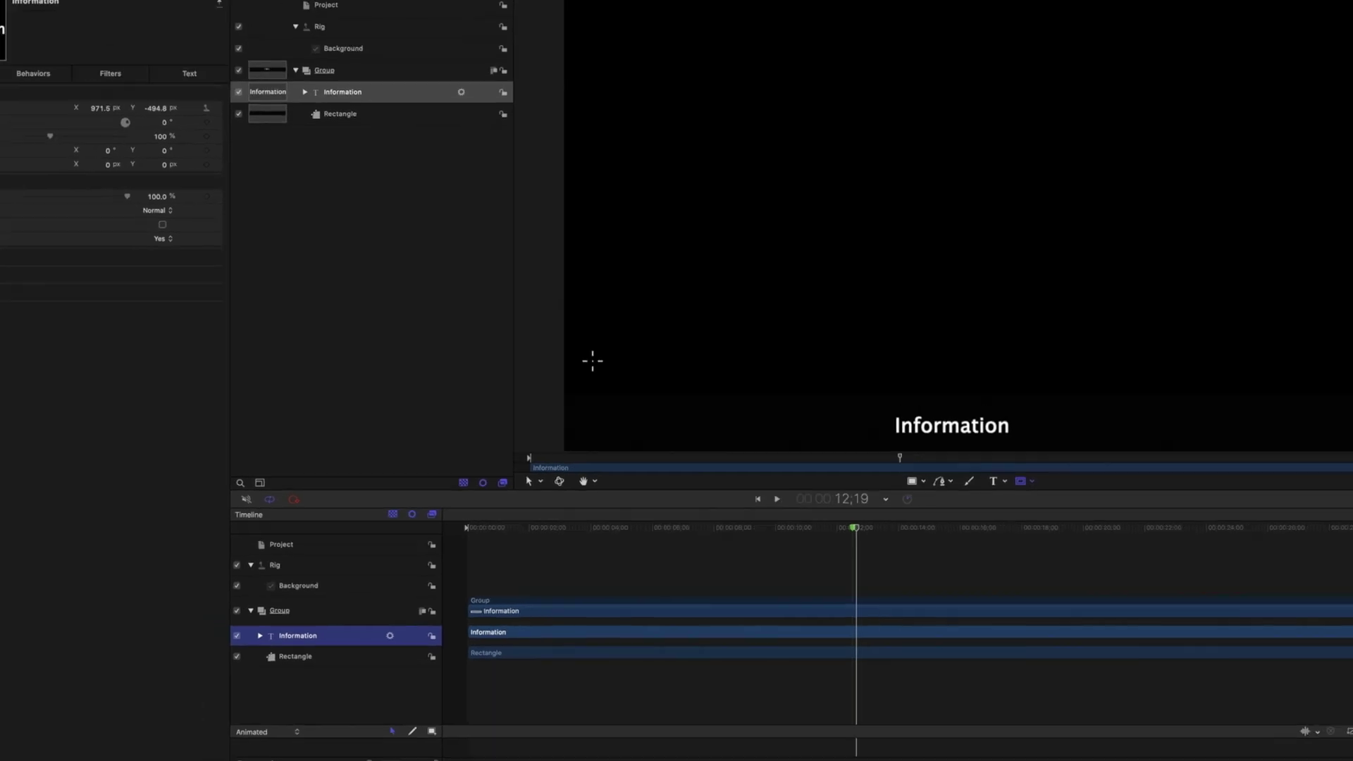
left_click_drag(593, 361, 1286, 482)
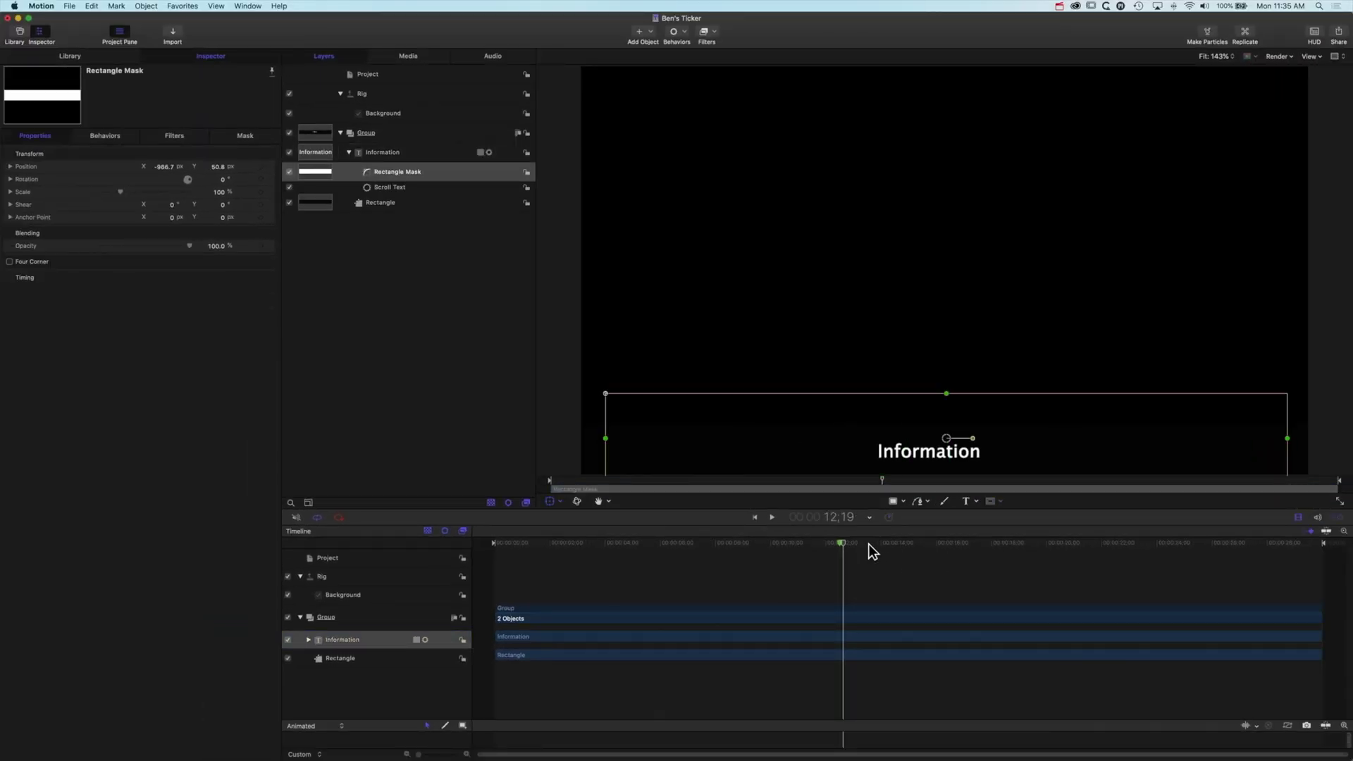
left_click(309, 639)
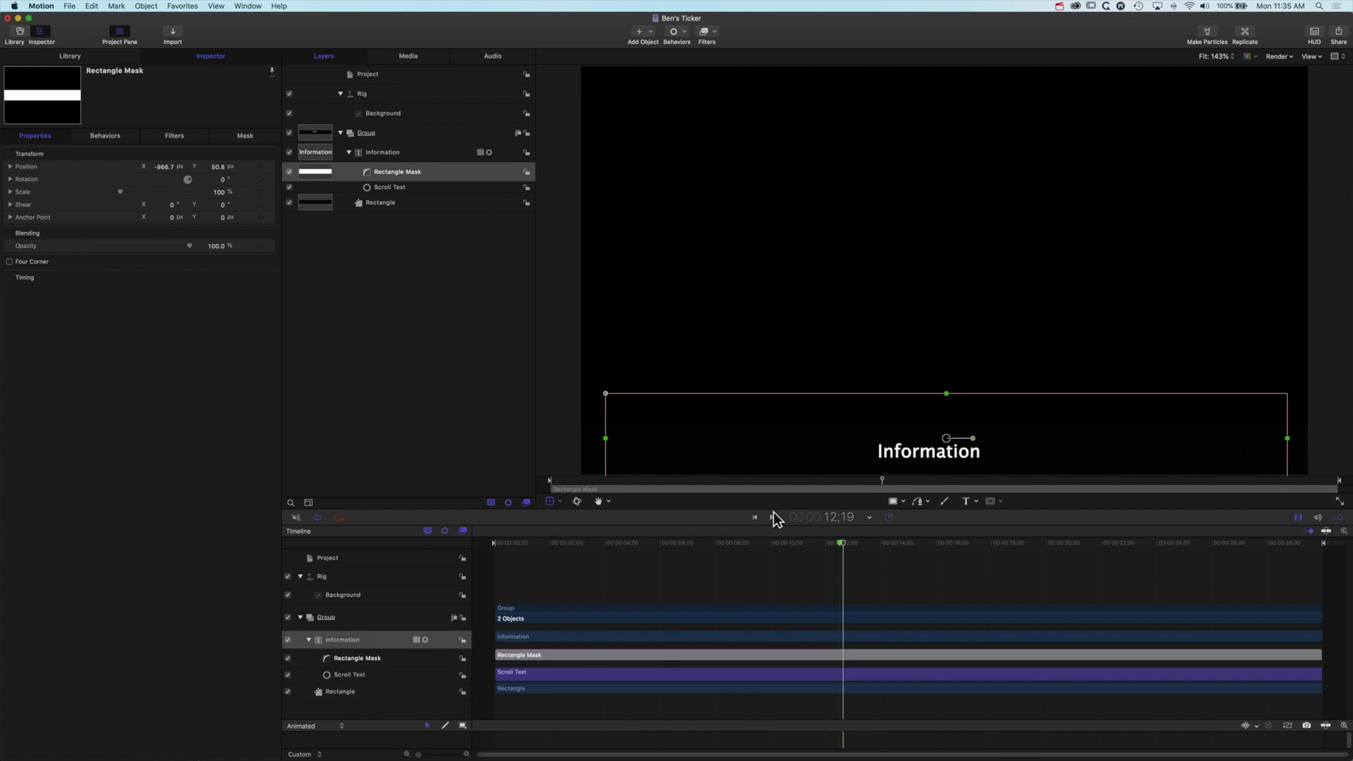
left_click_drag(844, 542, 1107, 546)
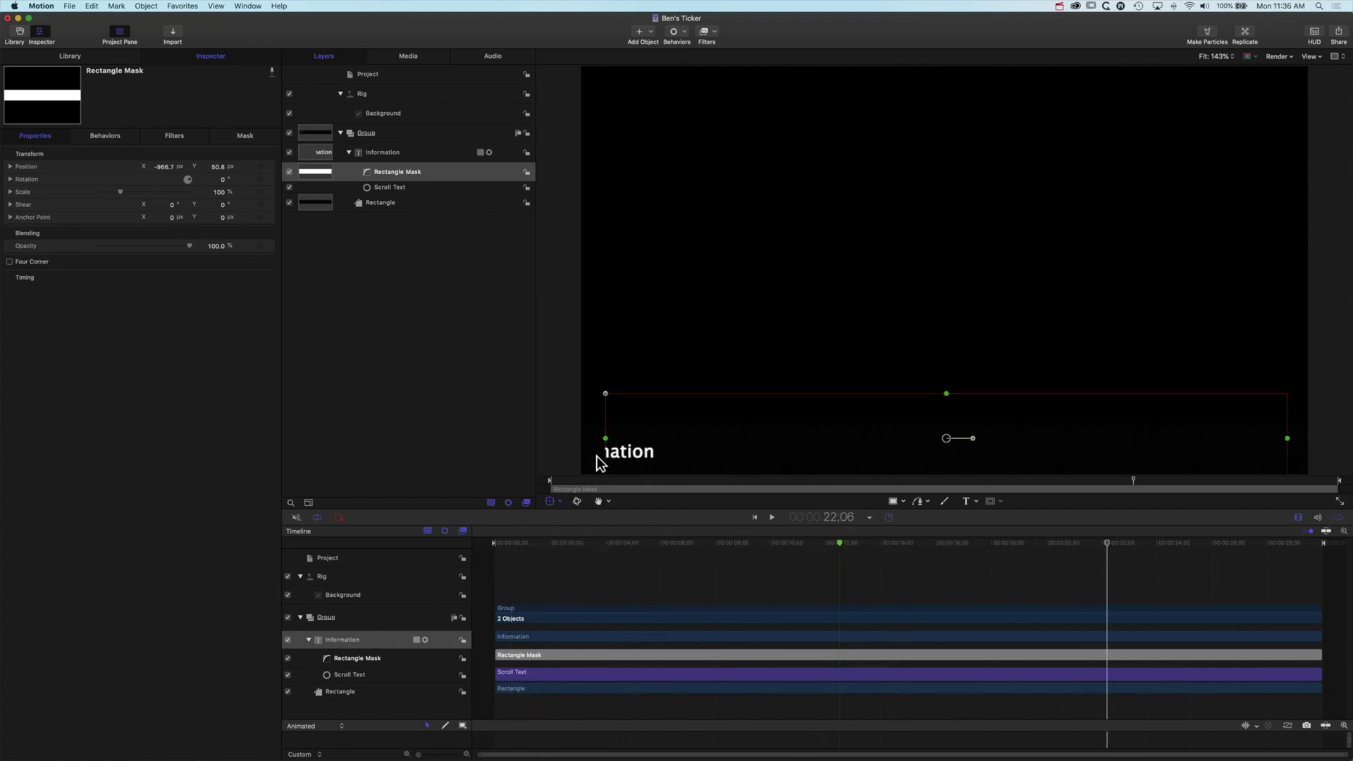
left_click(227, 134)
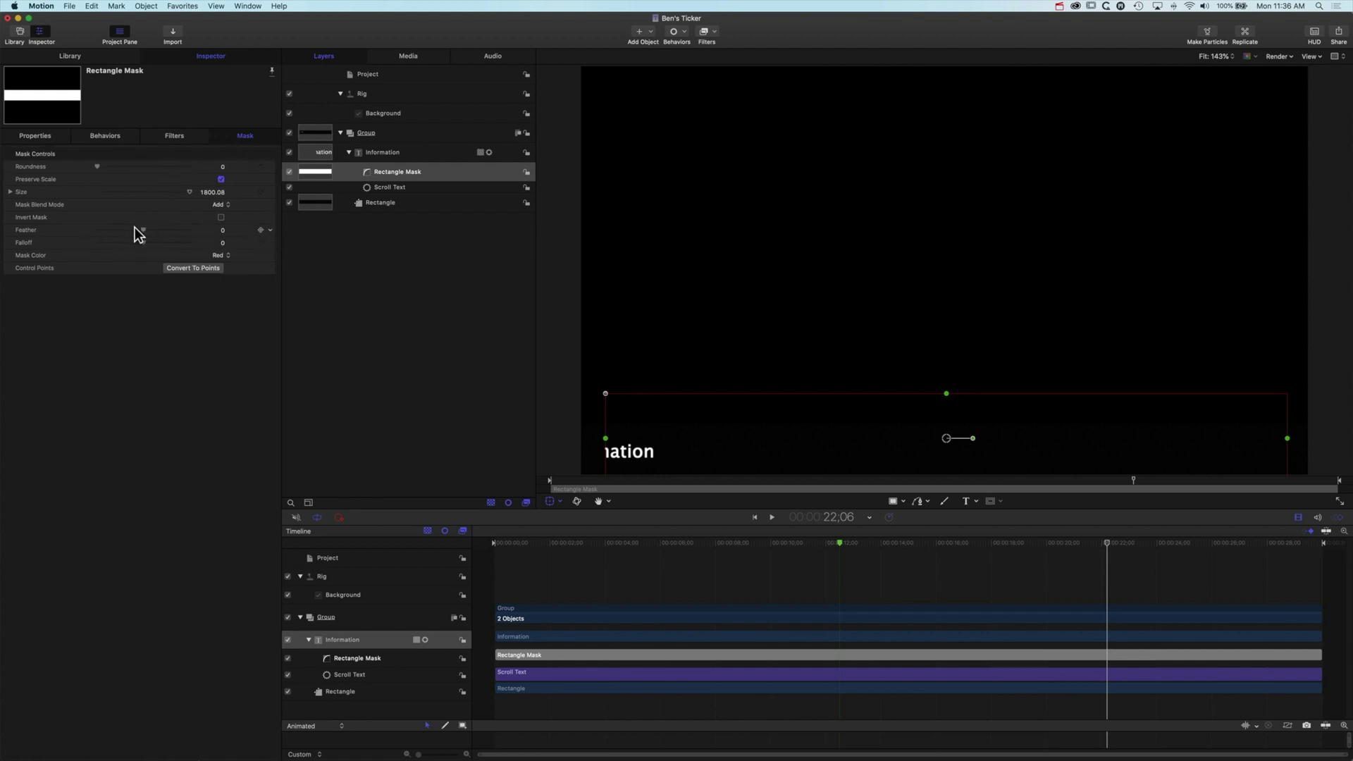
- Set the mask Feather to -79, extend it upward, move it down, then return to Final Cut Pro
left_click_drag(142, 229, 109, 230)
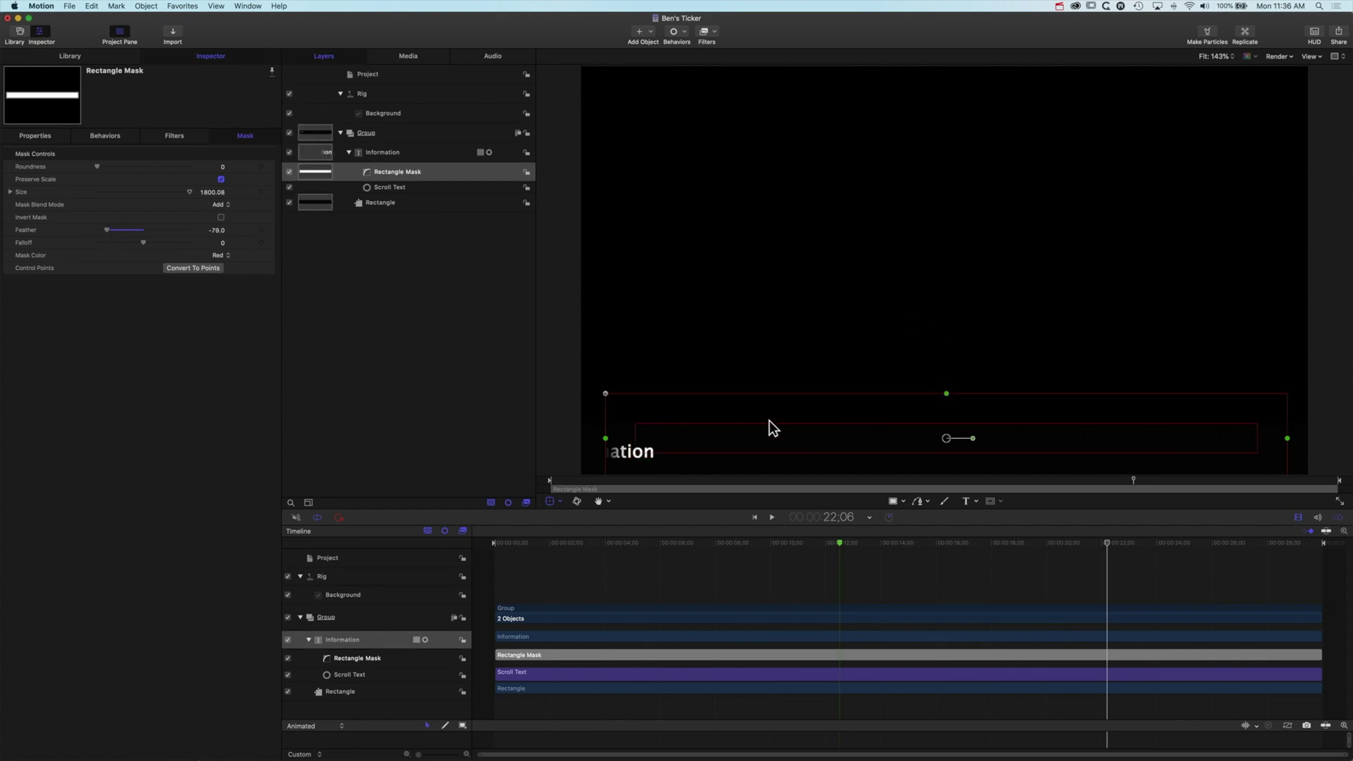
left_click_drag(947, 394, 946, 276)
left_click_drag(948, 379, 950, 448)
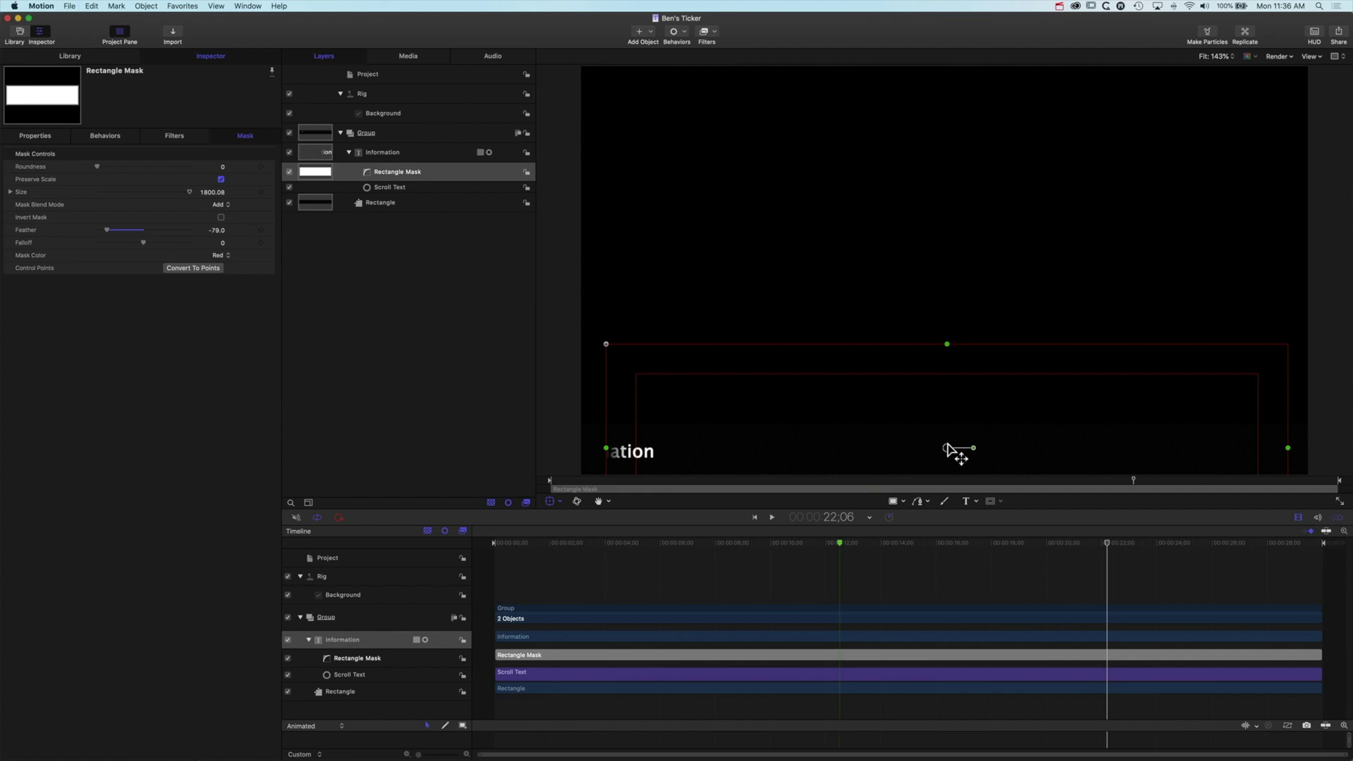
key("super+Tab")
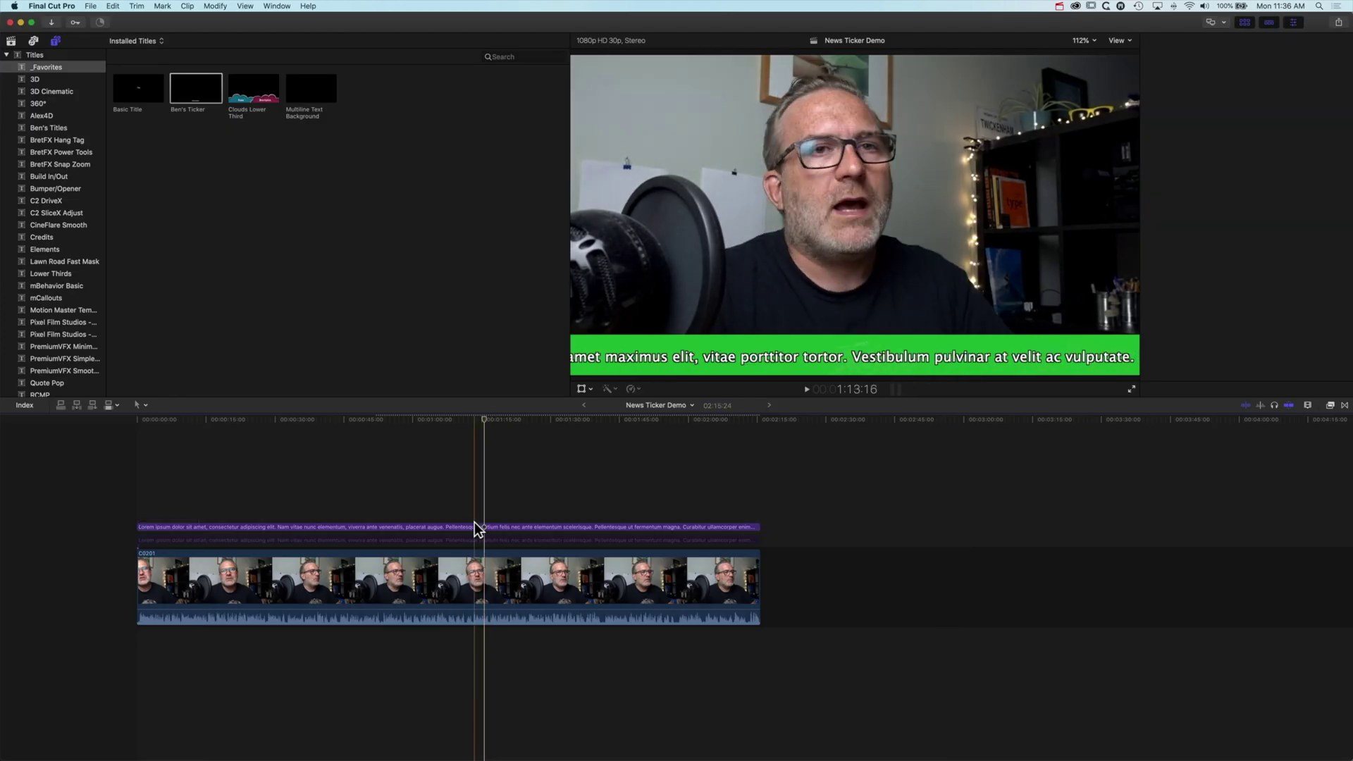
left_click(472, 524)
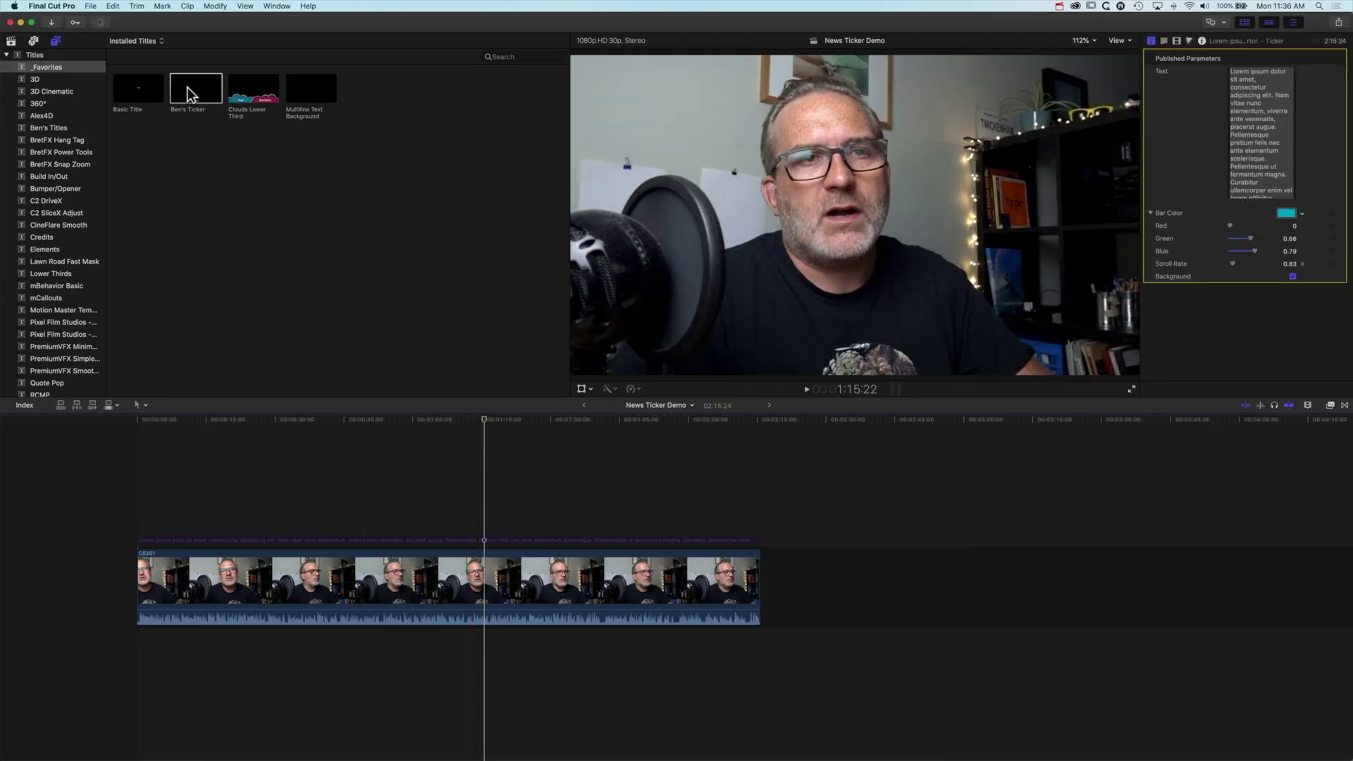
- Place Ben's Ticker at the timeline start and trim it to end with the webcam clip
left_click_drag(188, 87, 112, 537)
left_click_drag(272, 526, 759, 526)
left_click(616, 528)
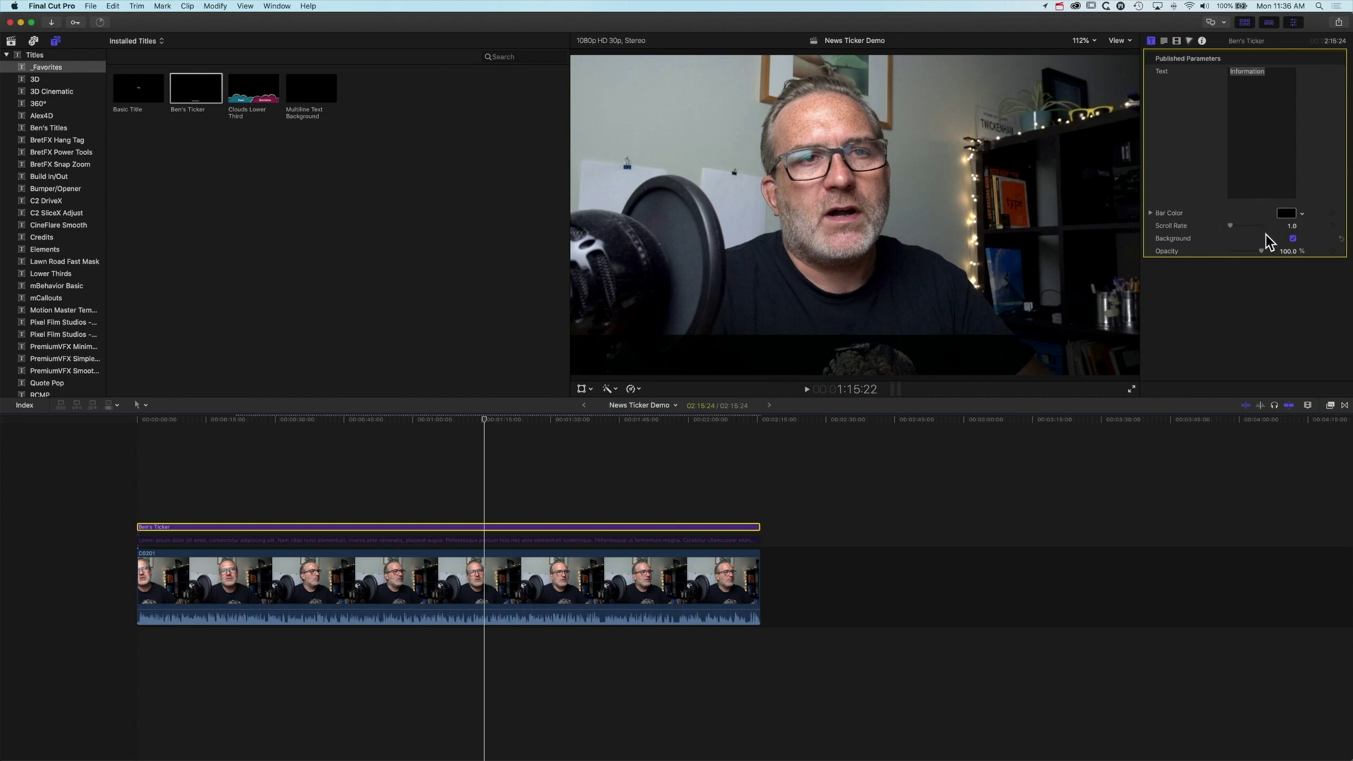
- Make Ben's Ticker's bar green, paste in the old ticker's Lorem ipsum text, and play from the start
left_click(1301, 215)
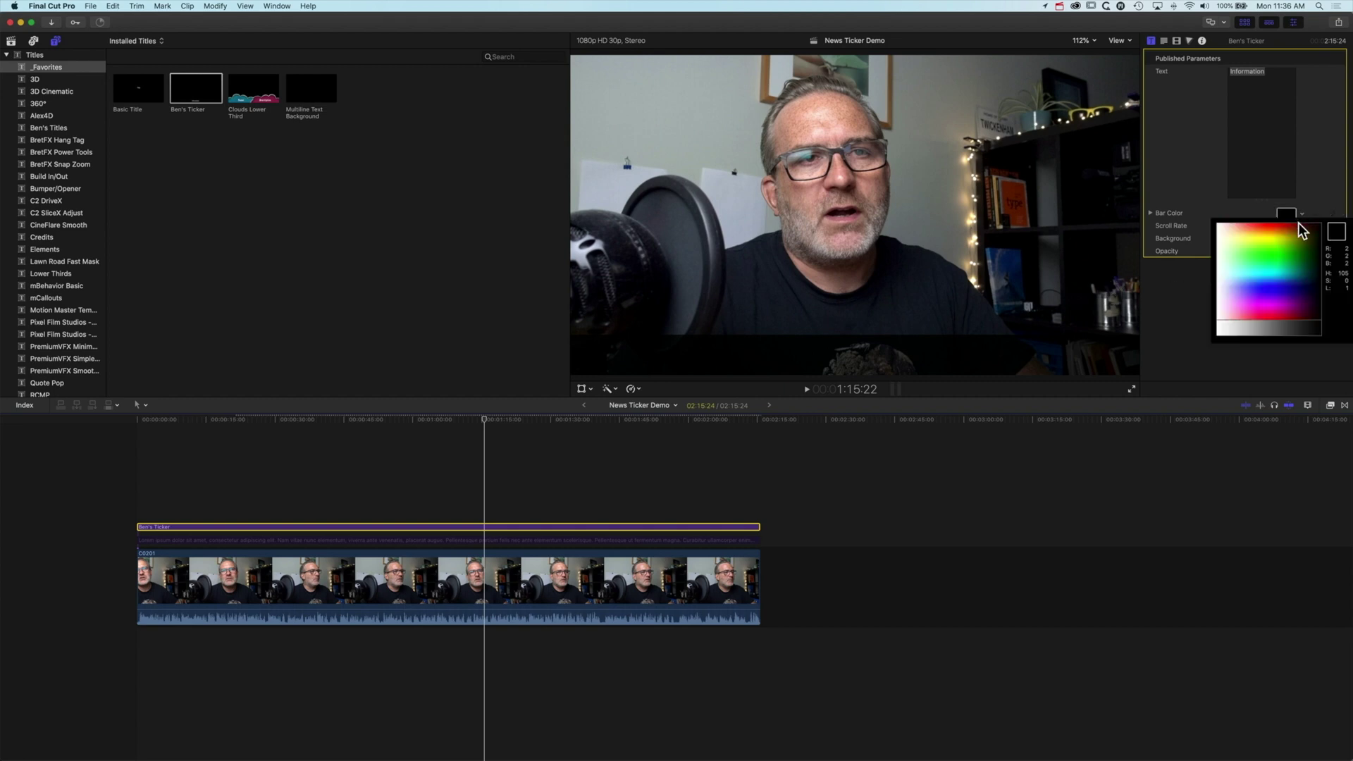
left_click(1280, 254)
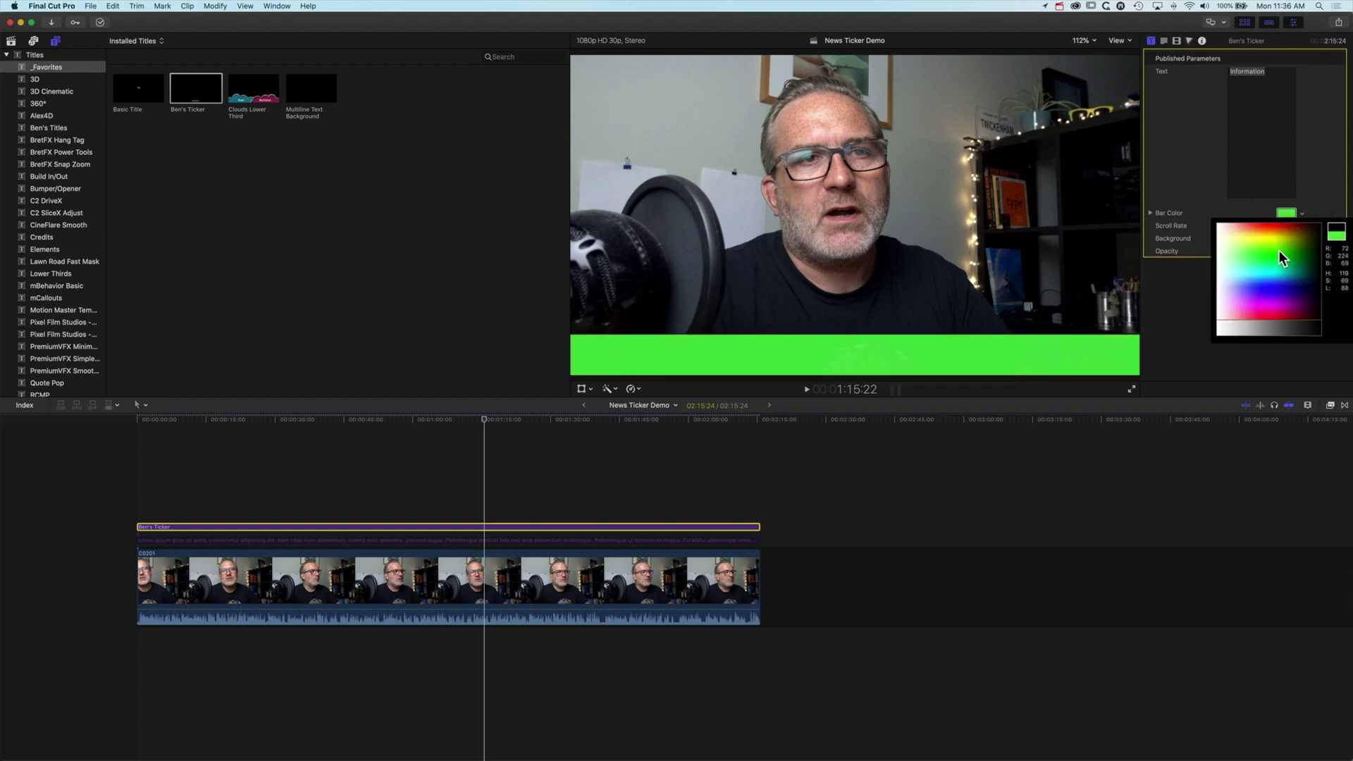
left_click(472, 541)
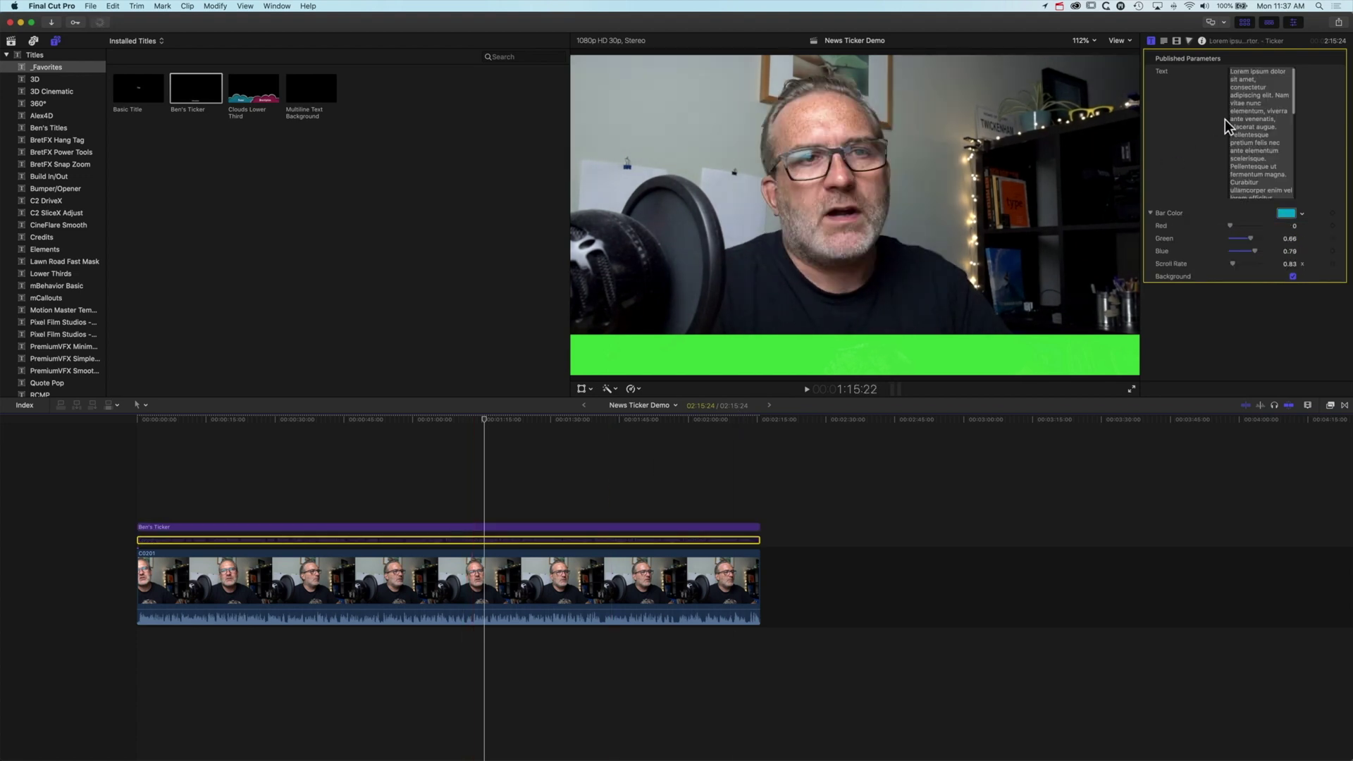
left_click(1249, 120)
key("super+c")
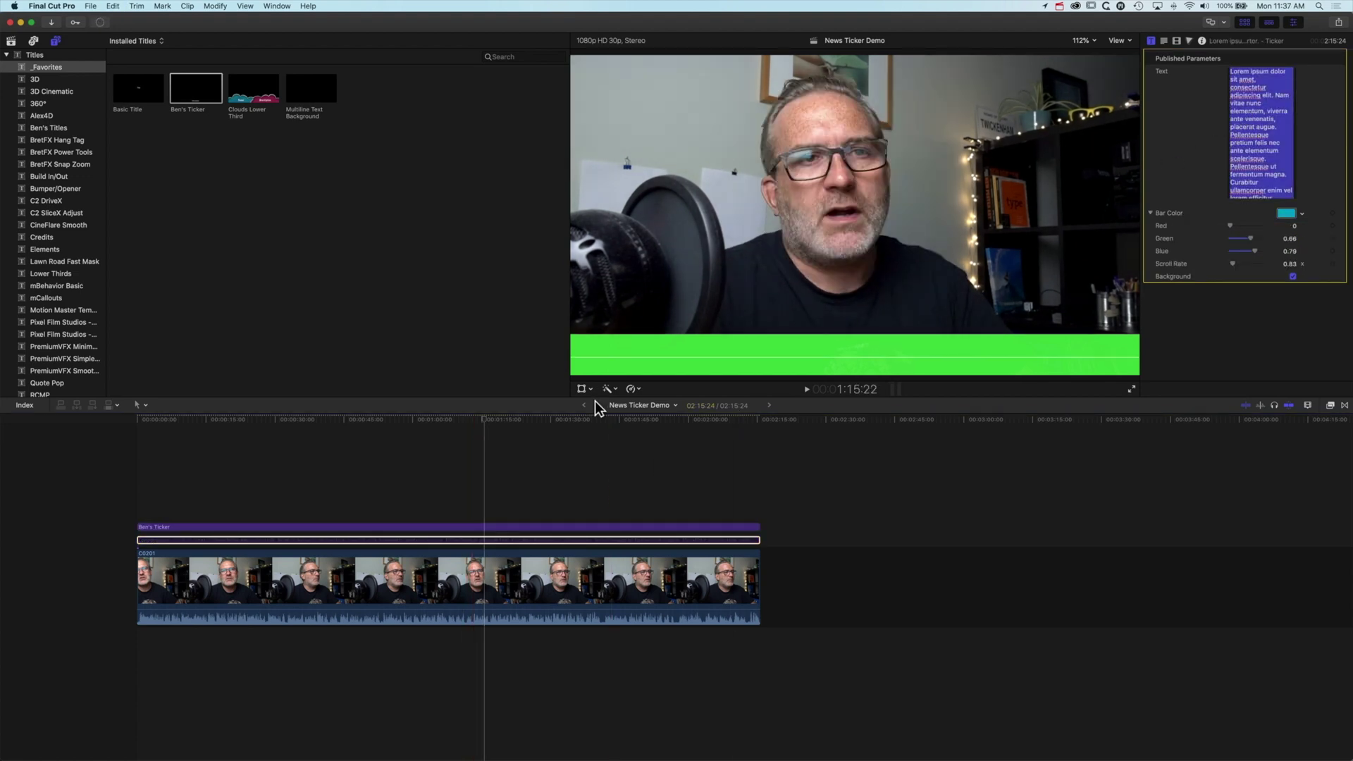
left_click(509, 526)
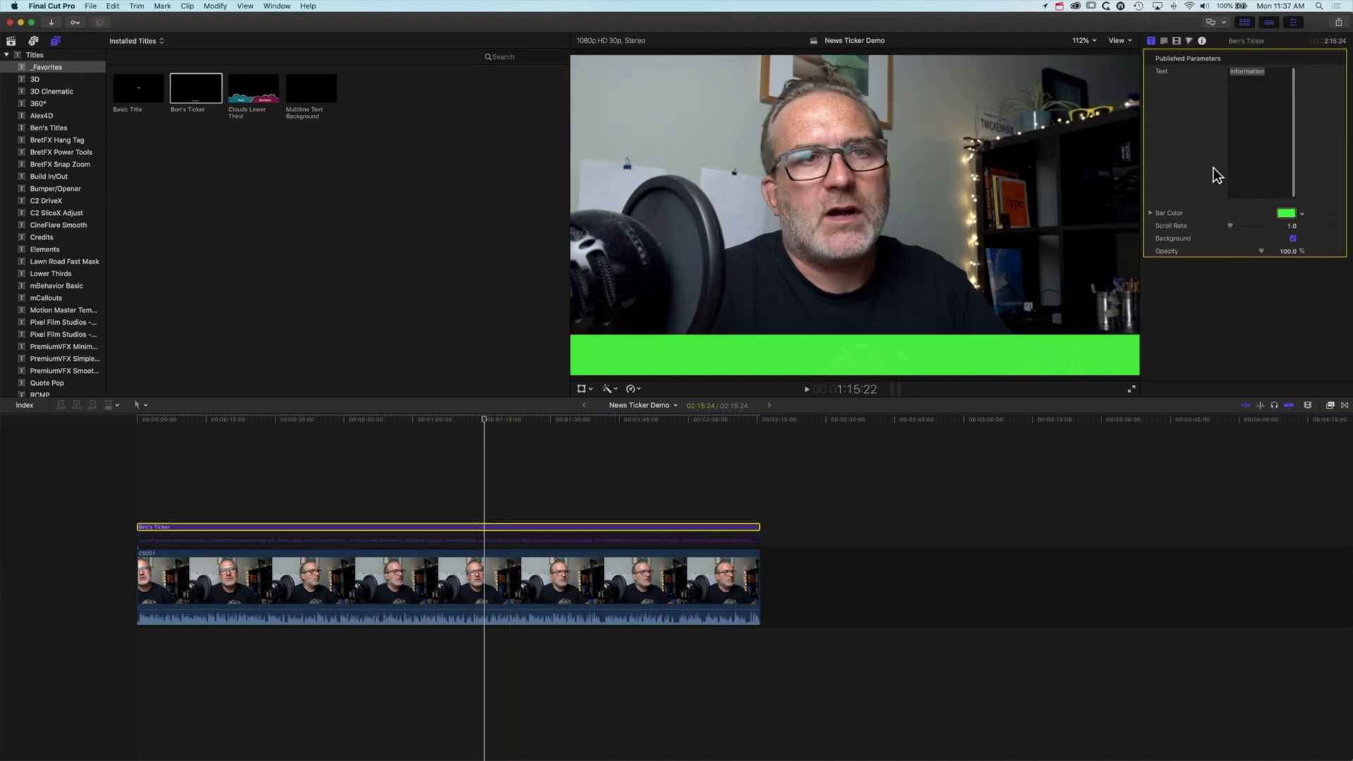
key("super+v")
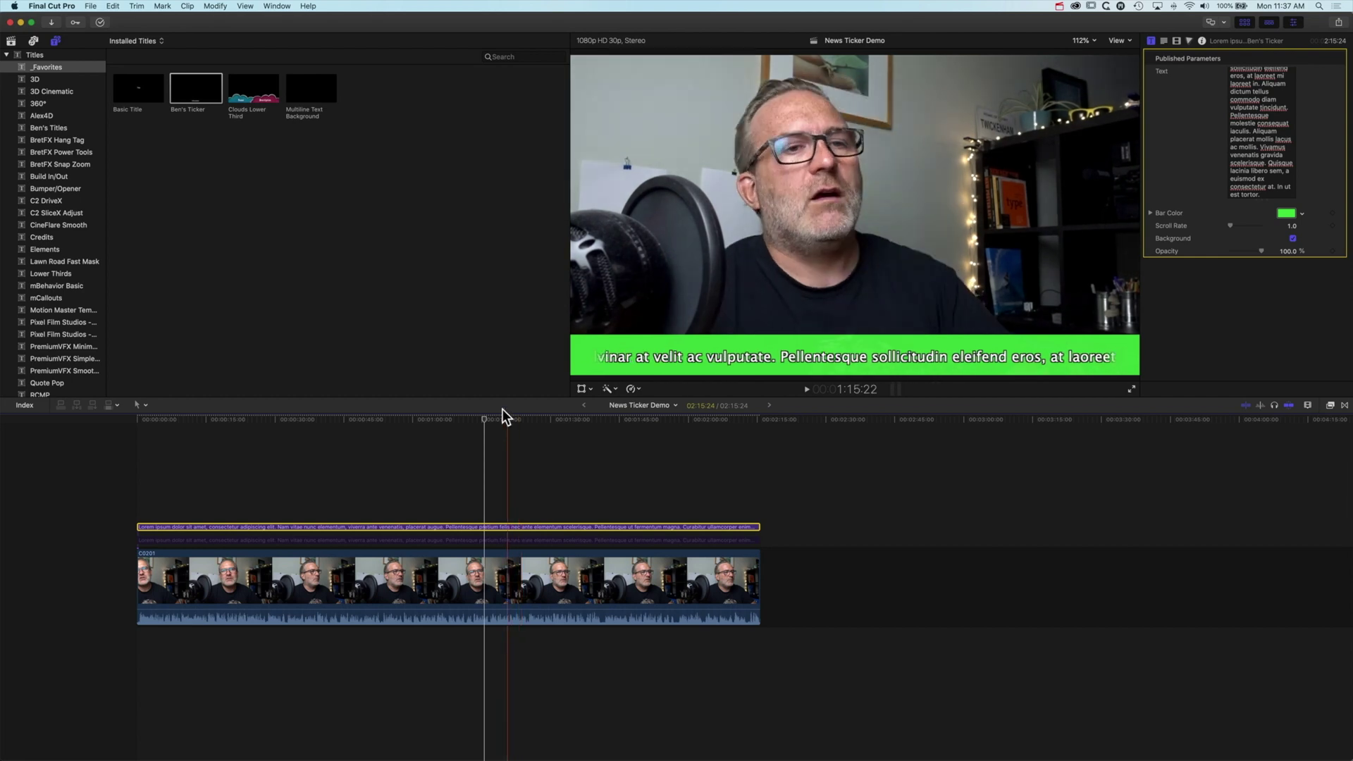
key("Home")
key("space")
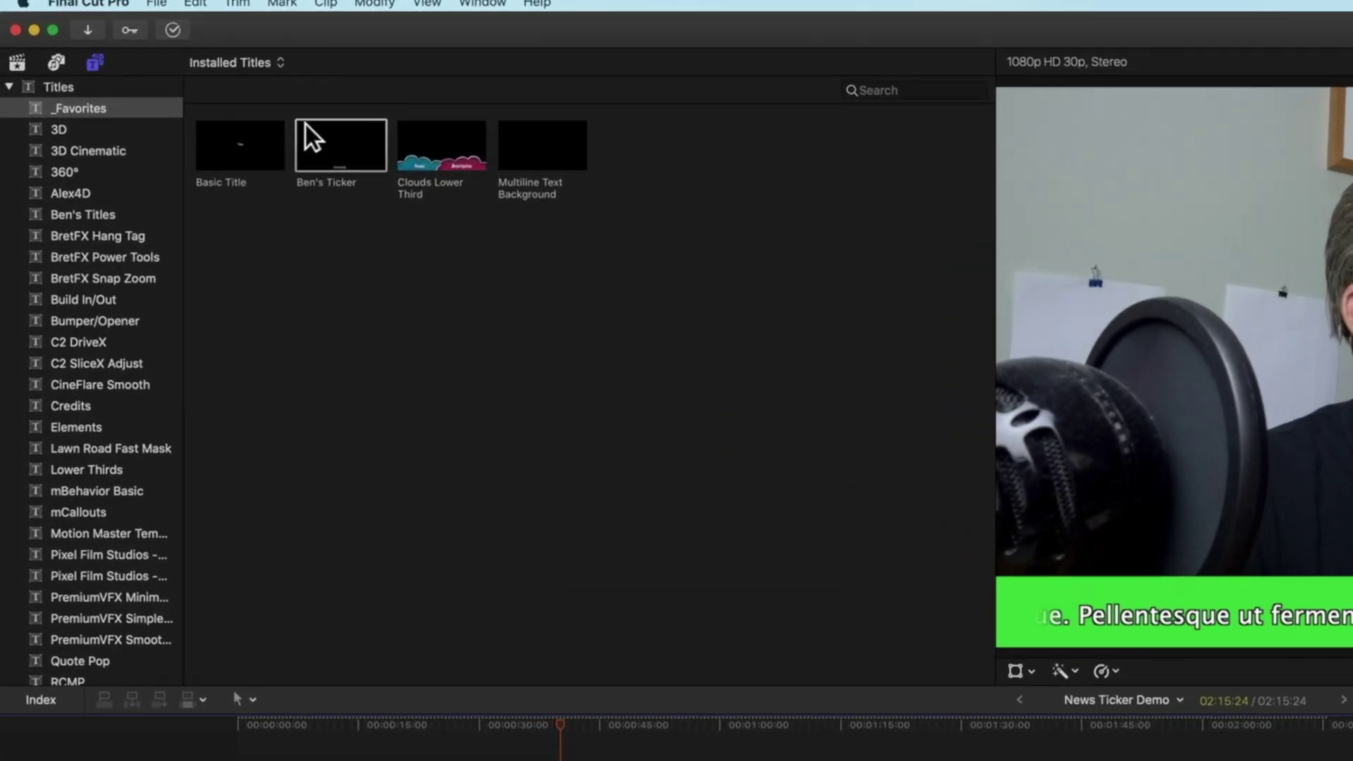
- Search the Titles browser for 'ticker' and look through Ben's Ticker, Ticker and Ticker copy
left_click(100, 92)
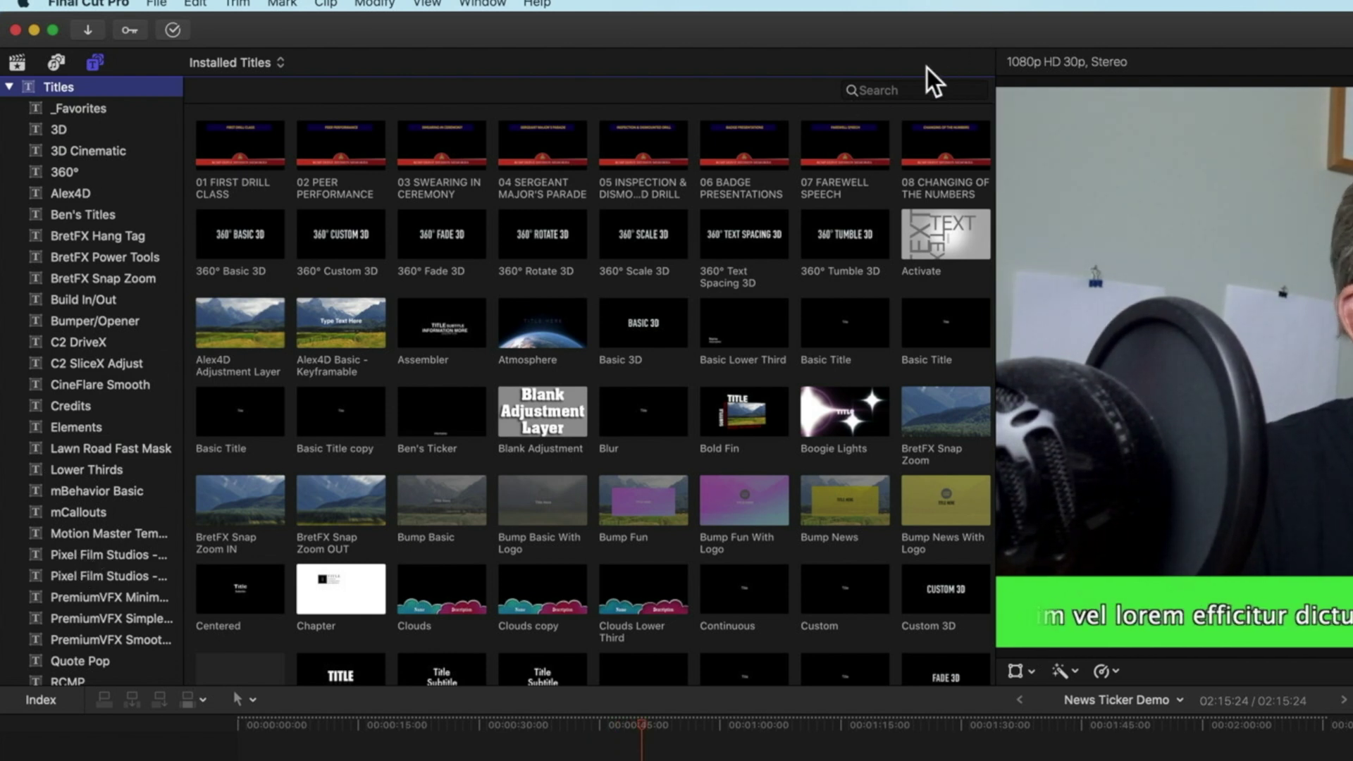
left_click(909, 90)
type("ticker")
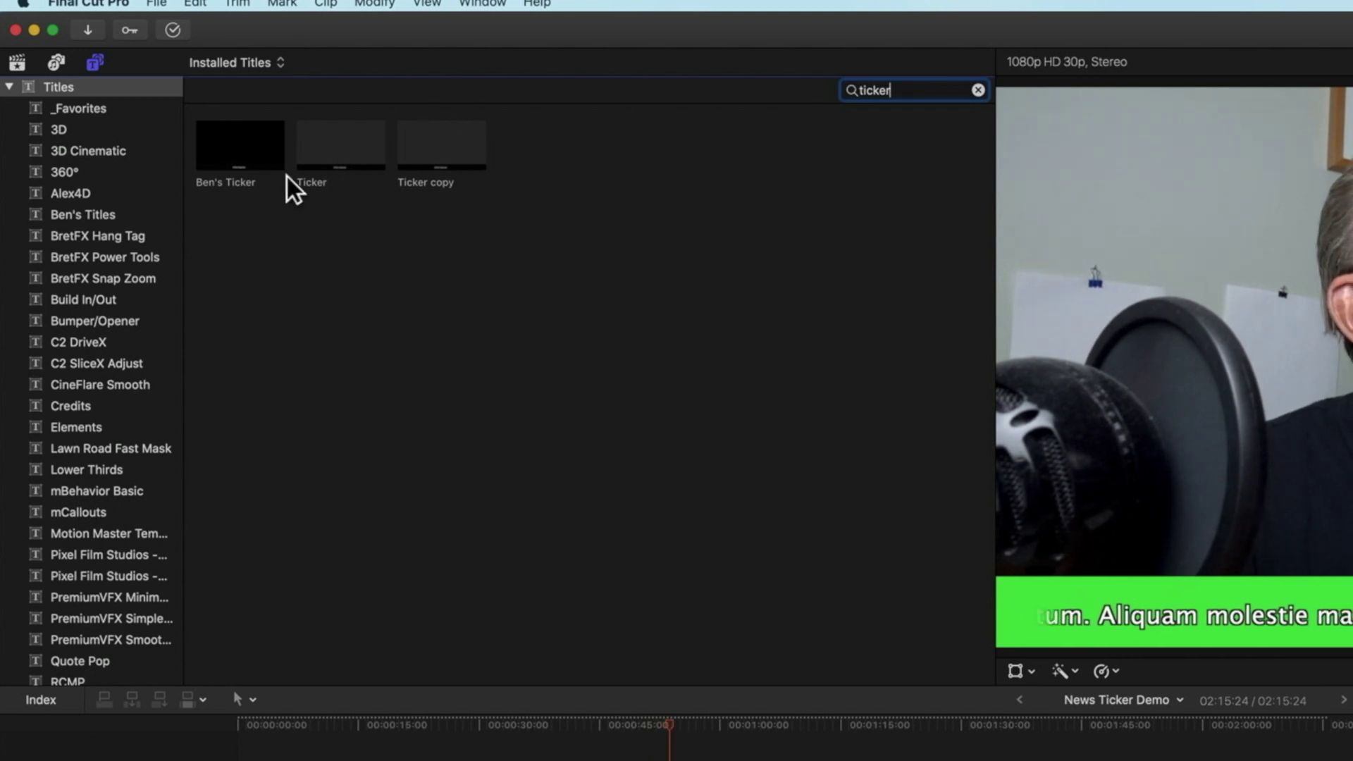
left_click(234, 158)
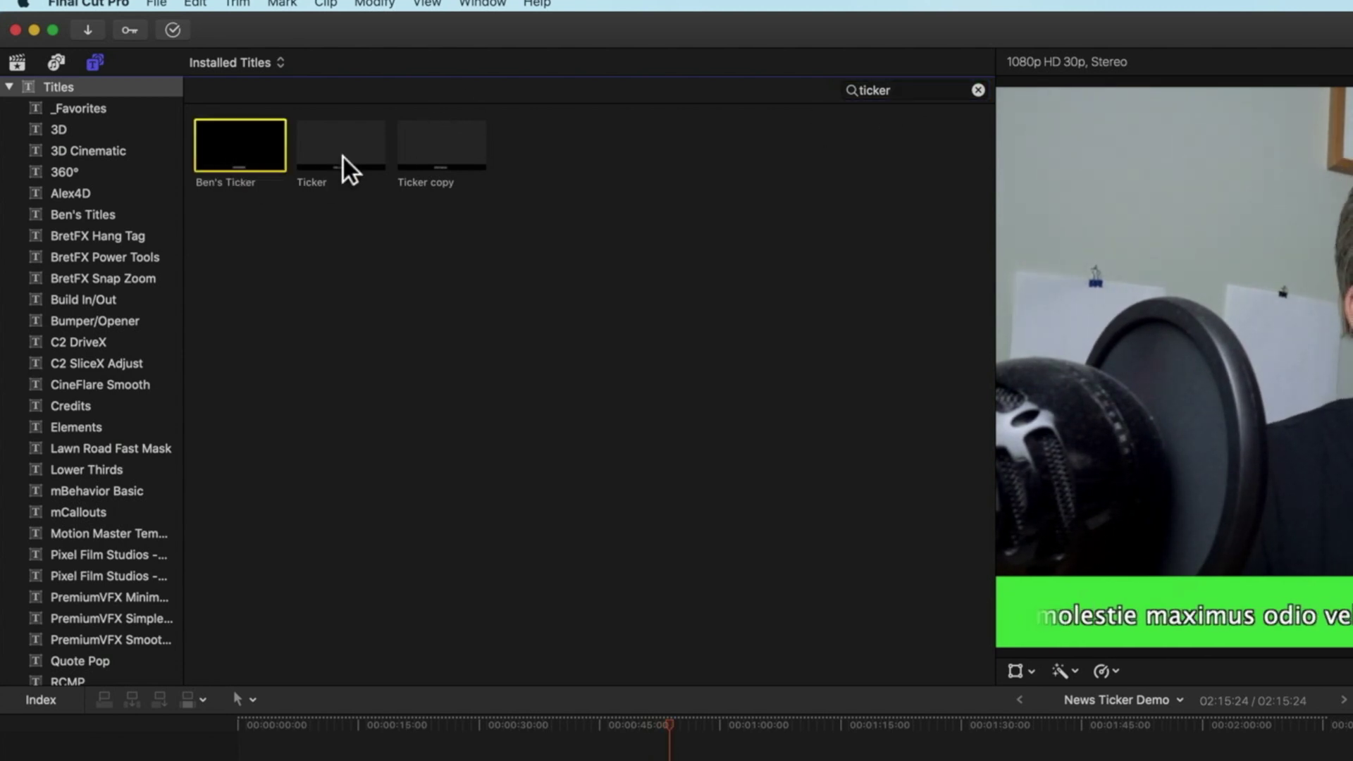
left_click(345, 157)
left_click(251, 152)
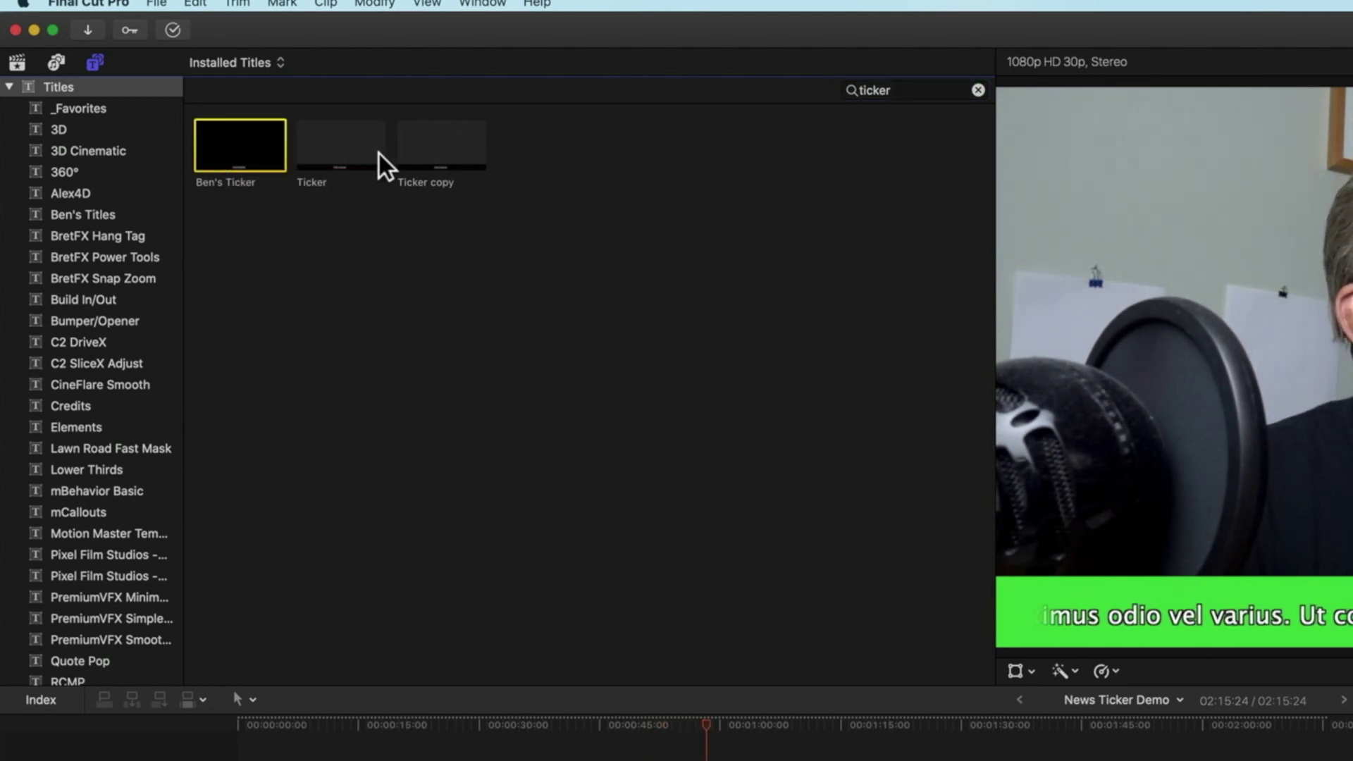
left_click(354, 154)
left_click(443, 151)
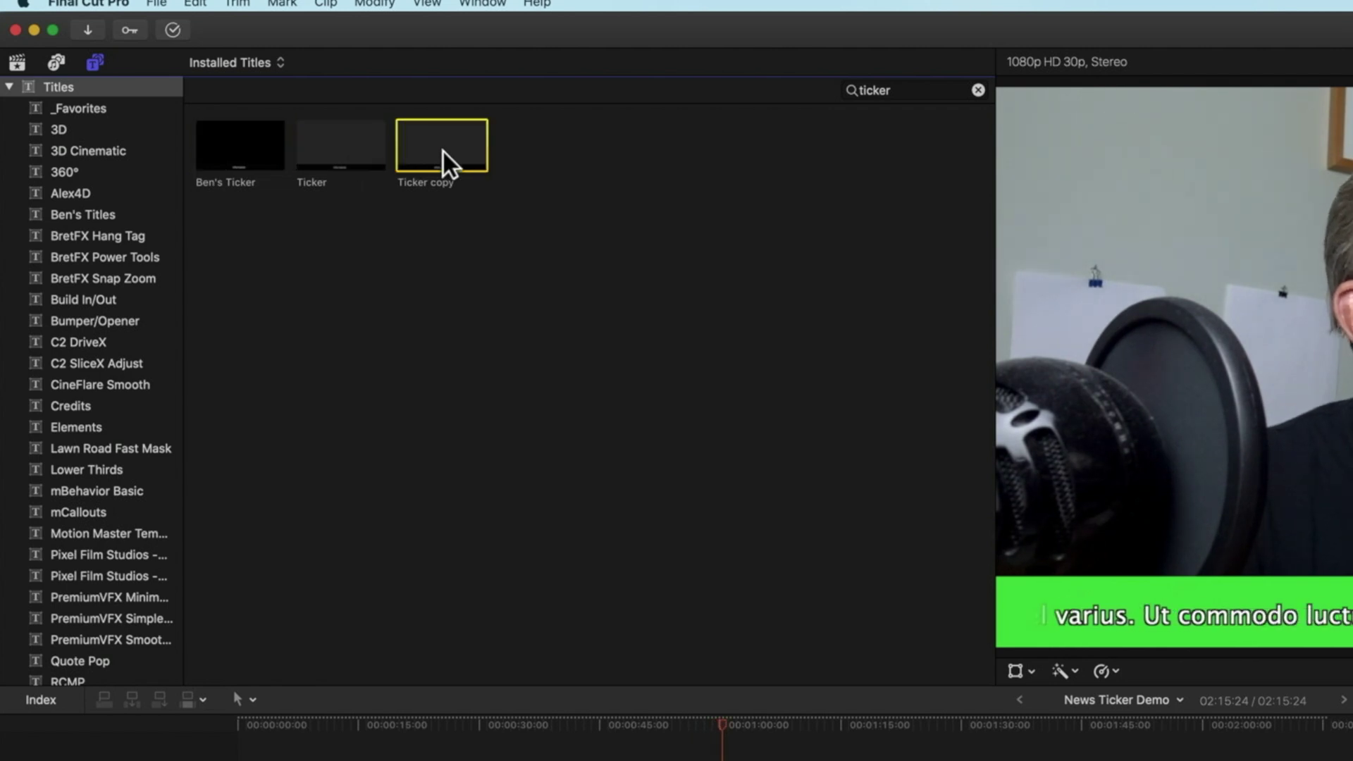